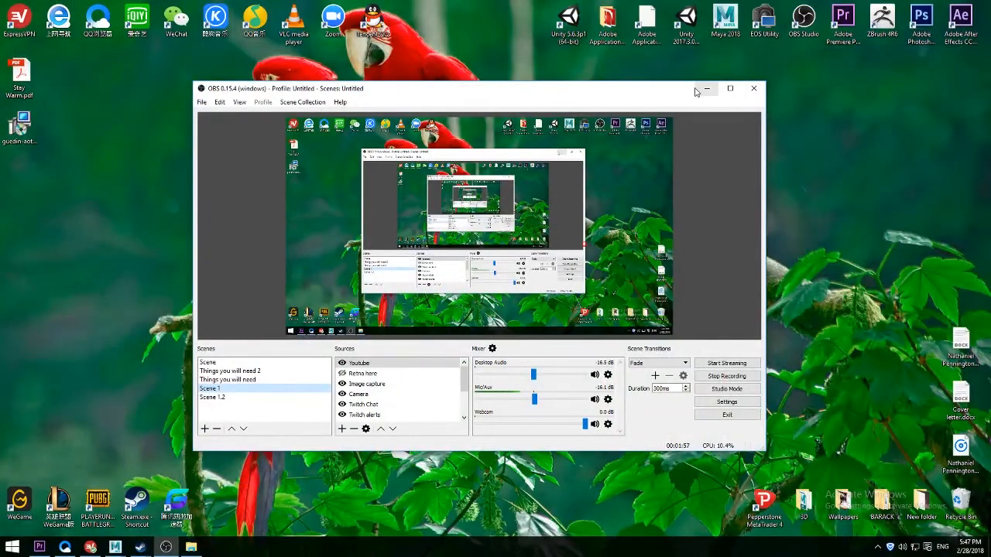
- Open vrchat.com in the web browser and view the Windows downloads for the Steam client and SDK
left_click(706, 89)
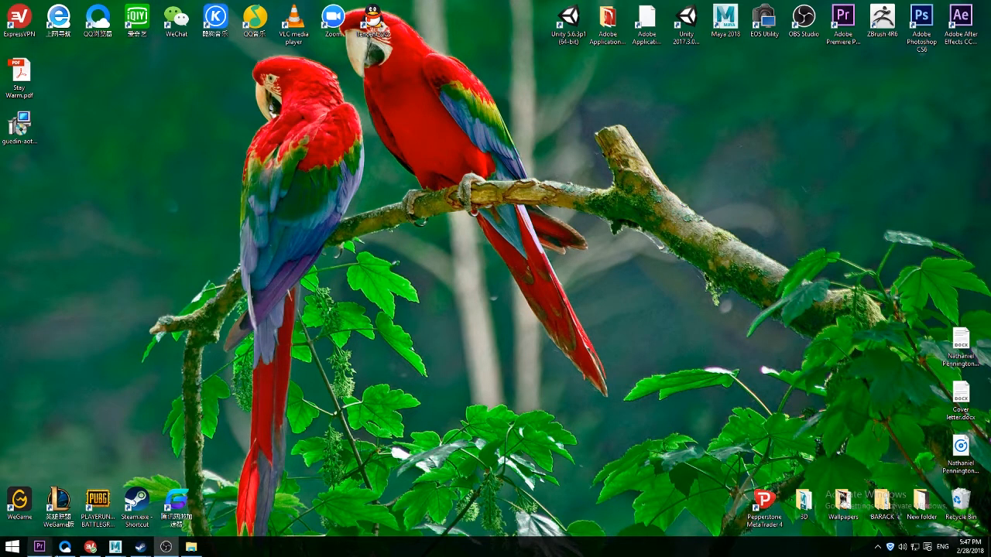
left_click(66, 547)
left_click(372, 25)
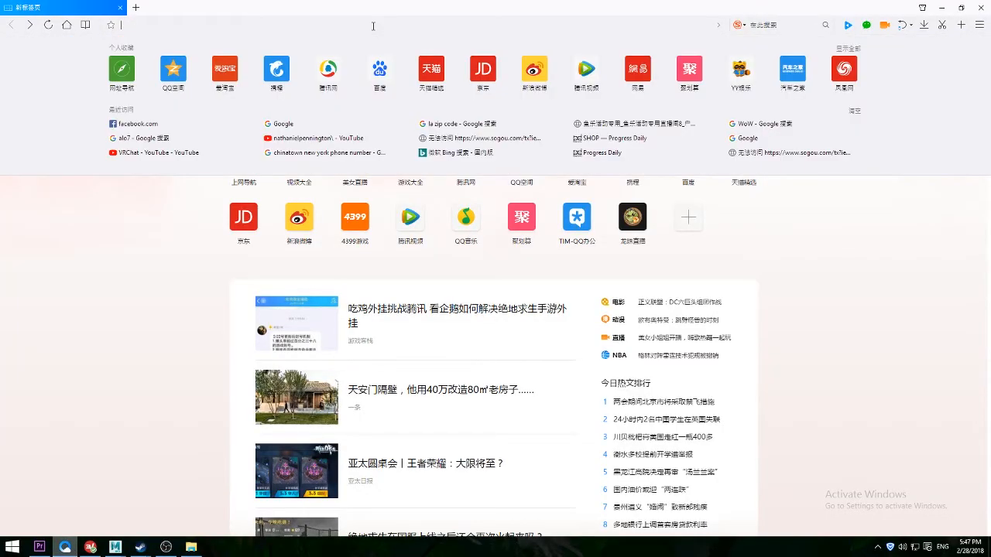
type("vrchat.com")
key("Return")
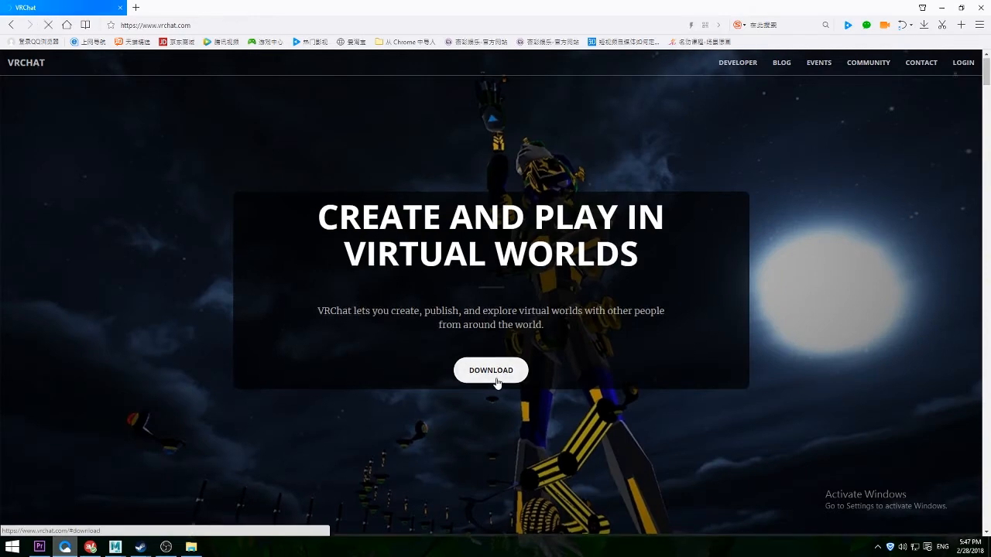
scroll(282, 327, "down", 5)
scroll(281, 328, "down", 10)
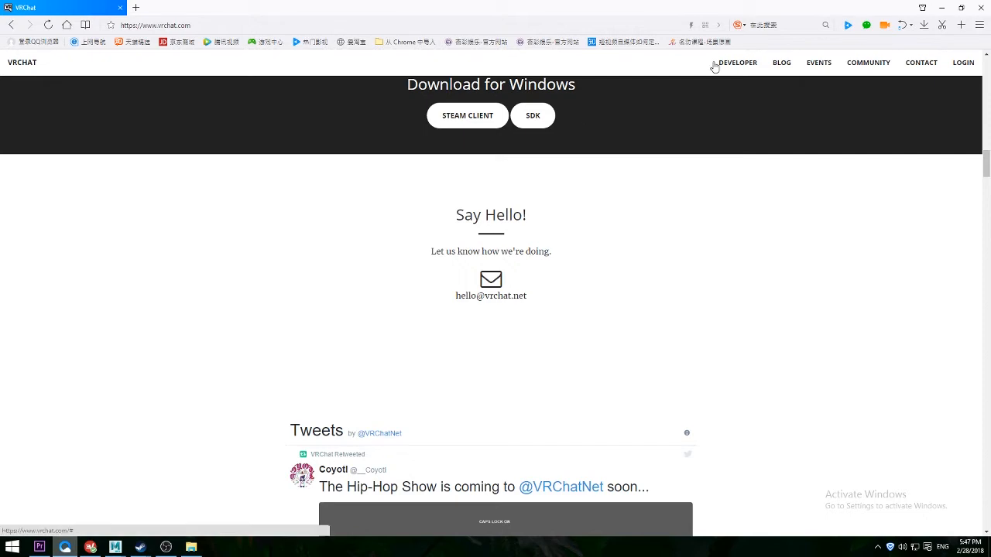
left_click(946, 7)
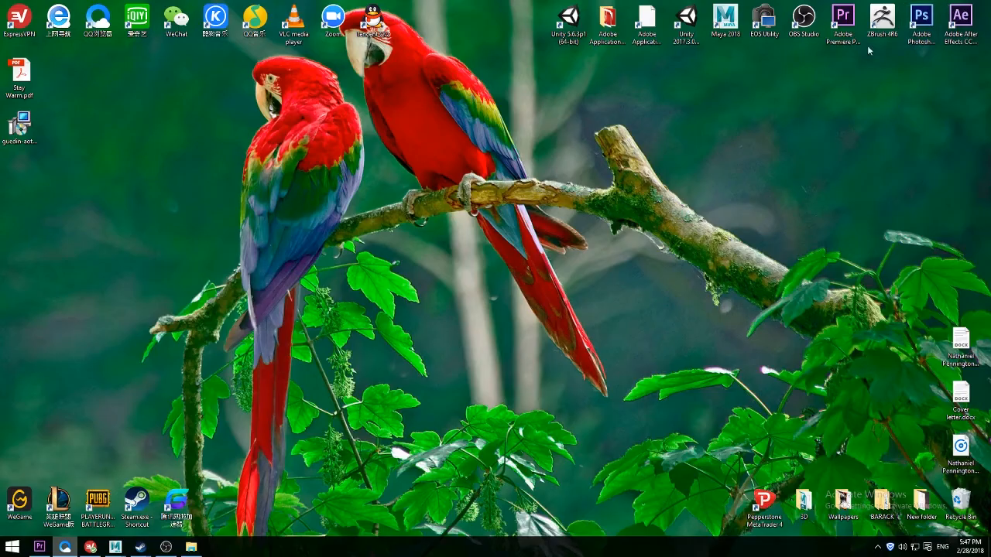
- Launch Unity 5.6.3p1 and create a 3D project named Tutorial in F:\F\Saved 3D files\Unity\Character
double_click(579, 32)
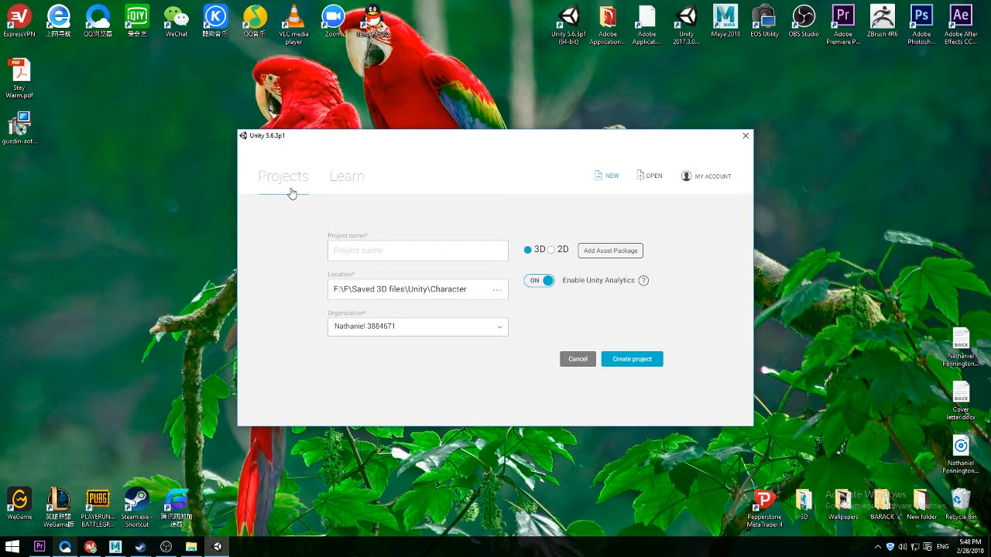
left_click(420, 256)
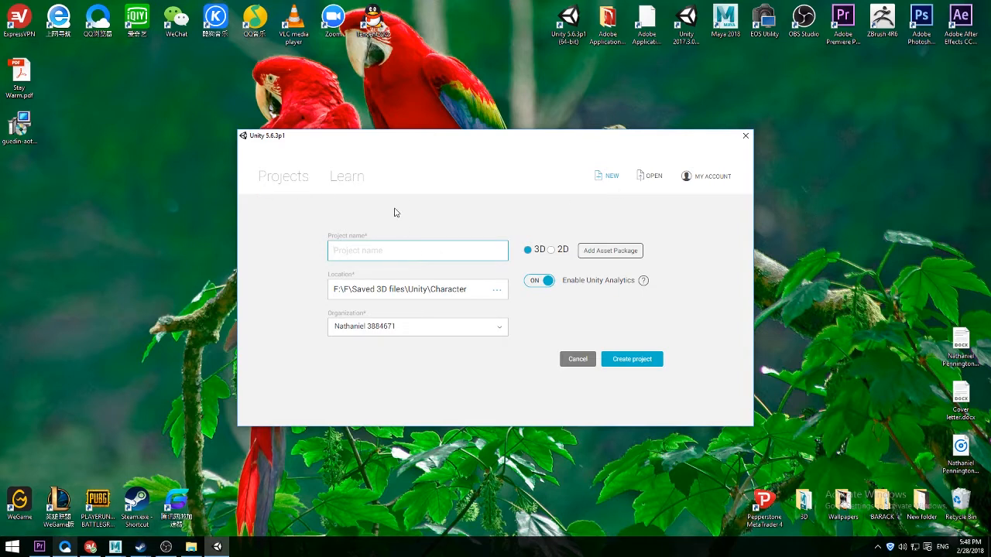
type("Tutorial")
left_click(499, 293)
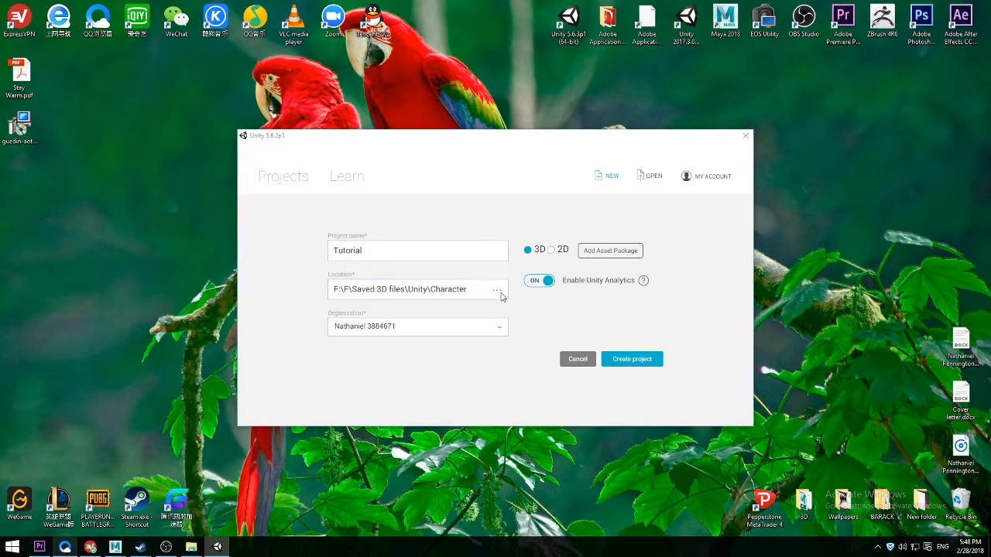
left_click(694, 401)
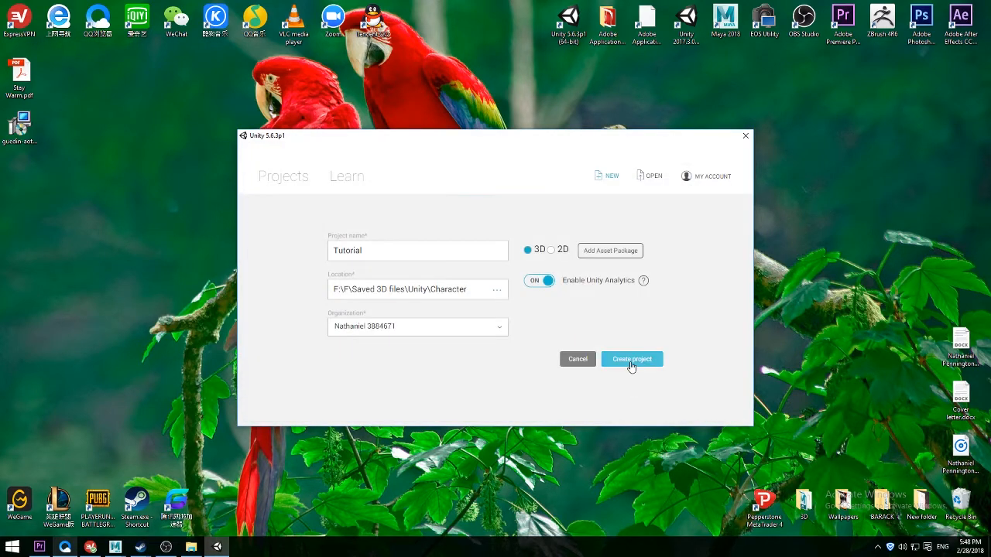
left_click(632, 364)
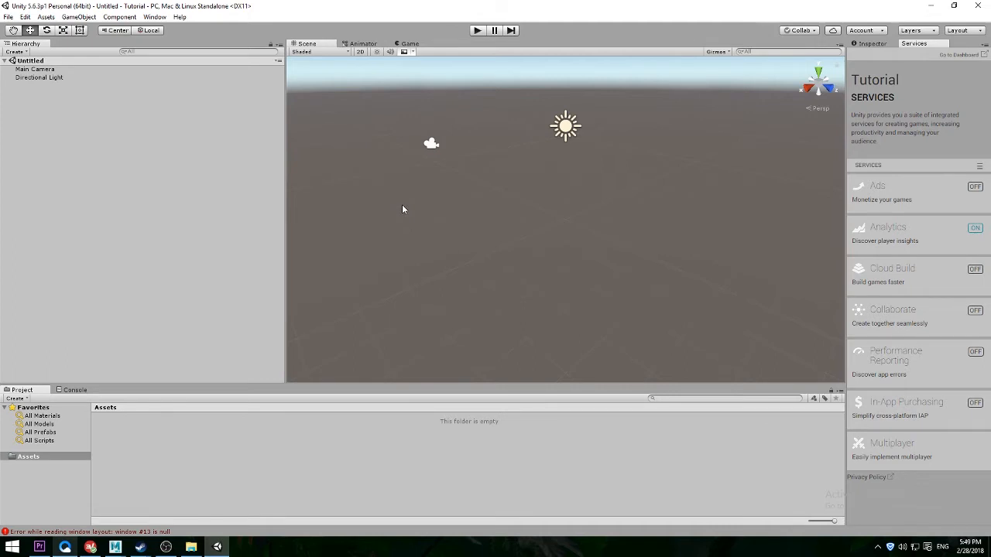
left_click_drag(522, 197, 456, 241, "alt")
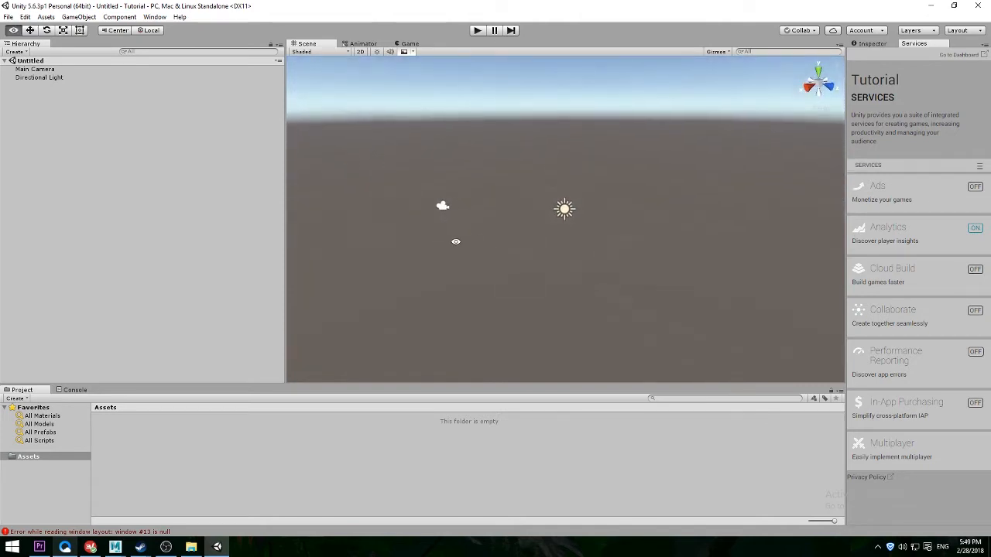
right_click_drag(456, 241, 539, 230, "alt")
middle_click_drag(507, 234, 512, 236, "alt")
left_click_drag(512, 236, 580, 237, "alt")
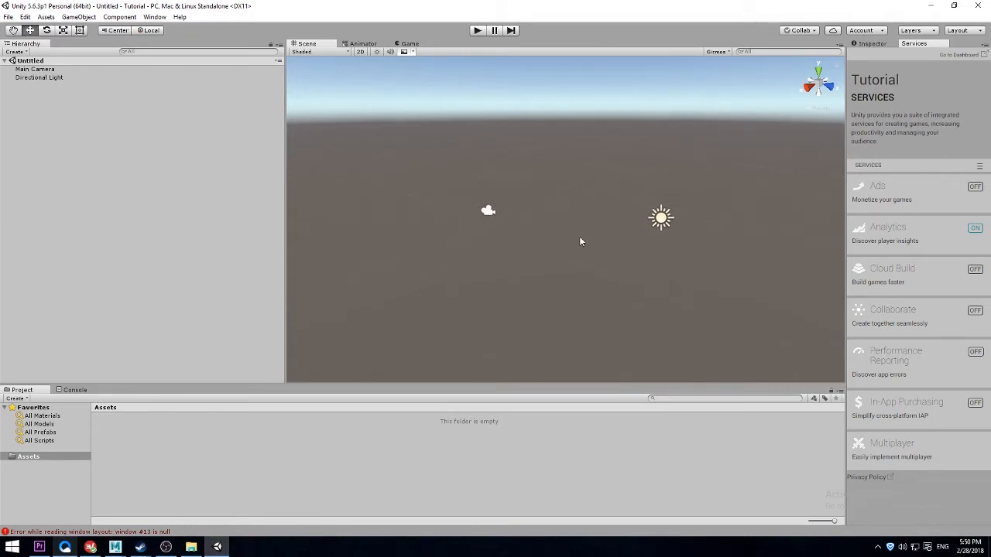
left_click_drag(575, 243, 526, 261, "alt")
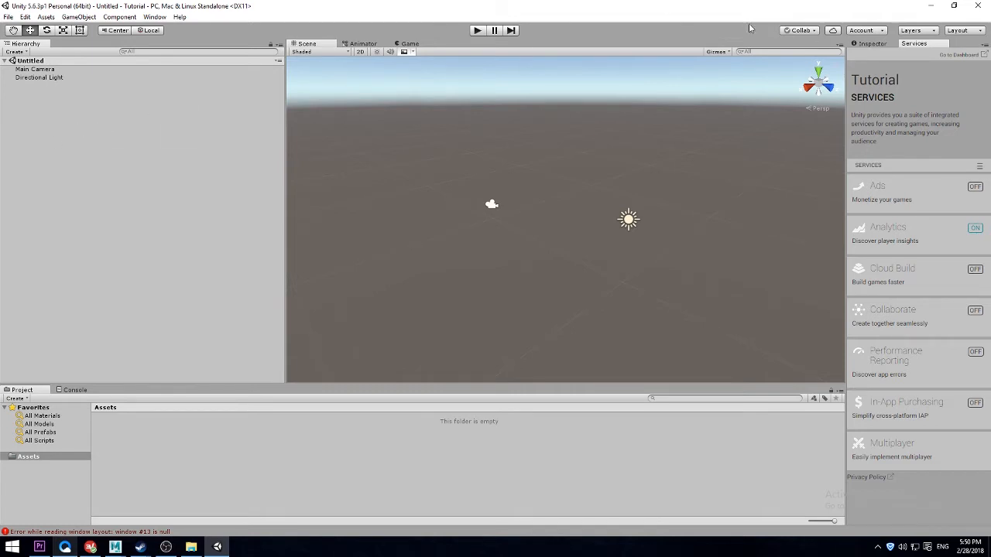
- Show the Inspector in place of the Services list
left_click(873, 44)
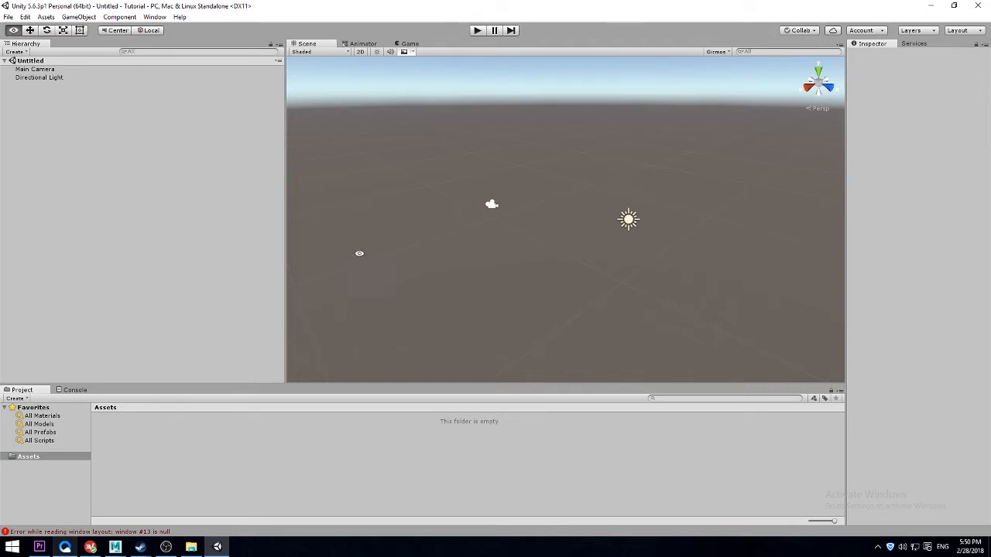
left_click_drag(358, 252, 419, 208, "alt")
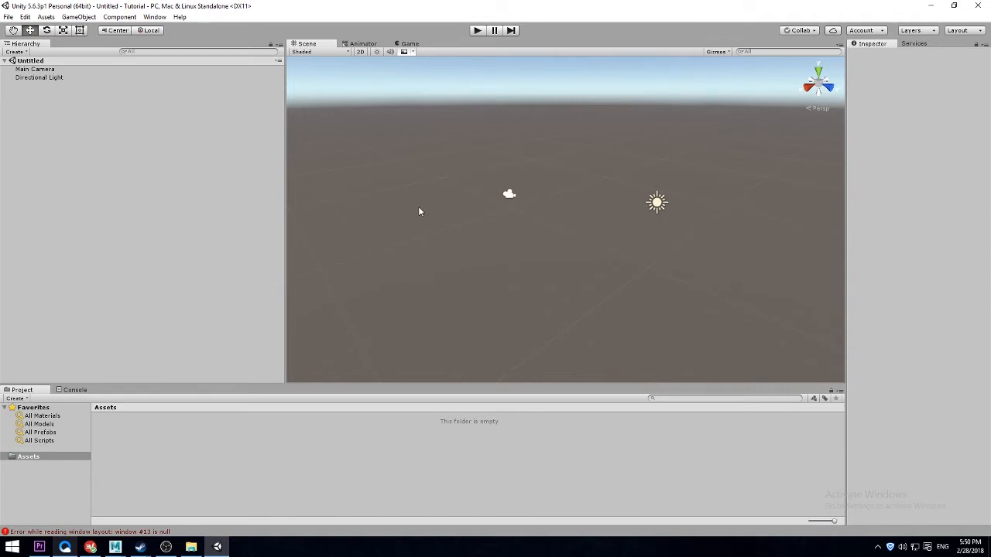
- Start importing a custom asset package into the project
left_click(47, 17)
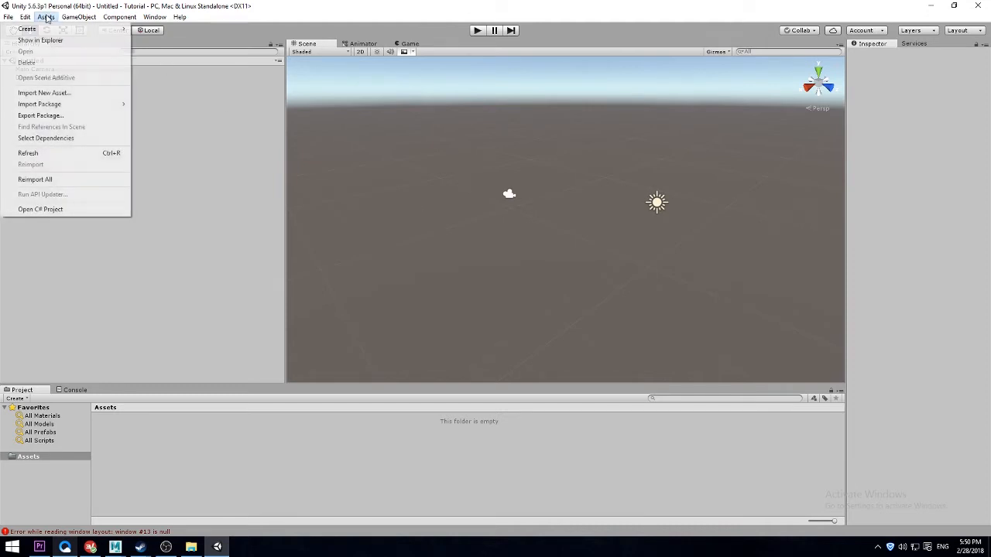
mouse_move(74, 105)
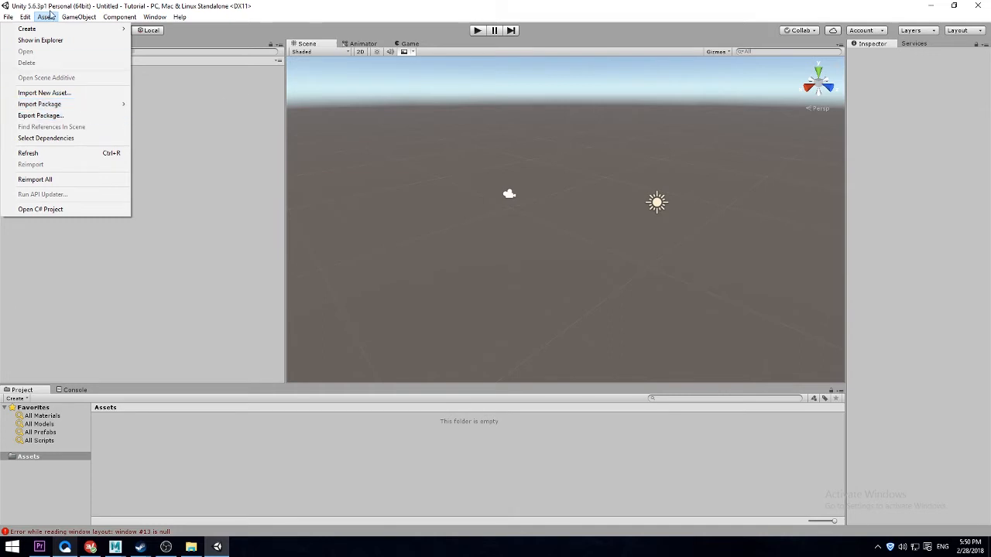
left_click(47, 17)
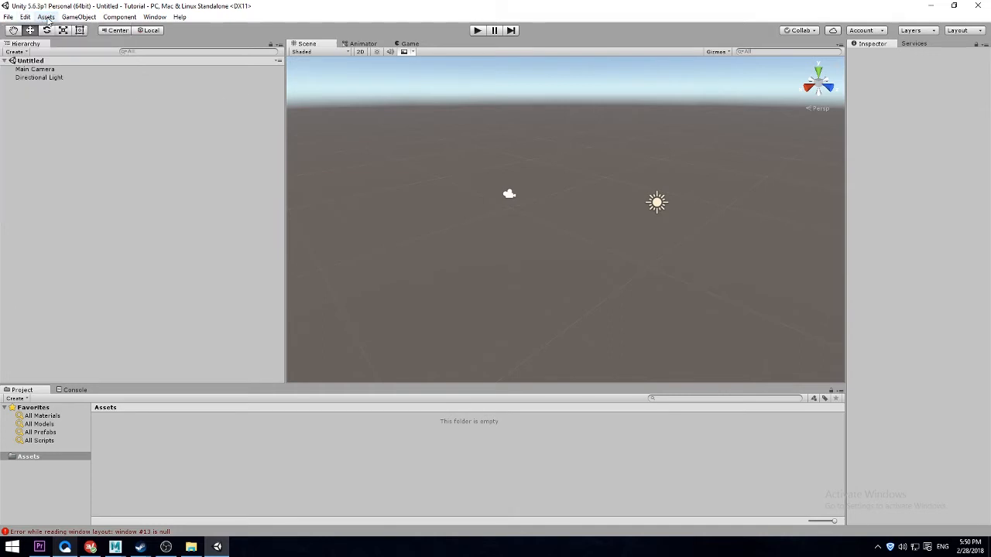
left_click(47, 16)
mouse_move(86, 106)
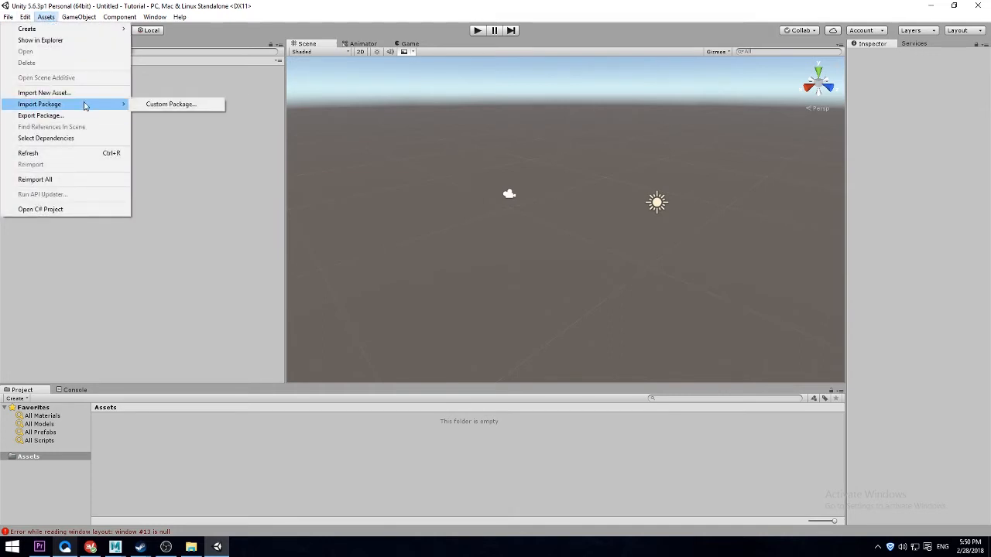
left_click(154, 105)
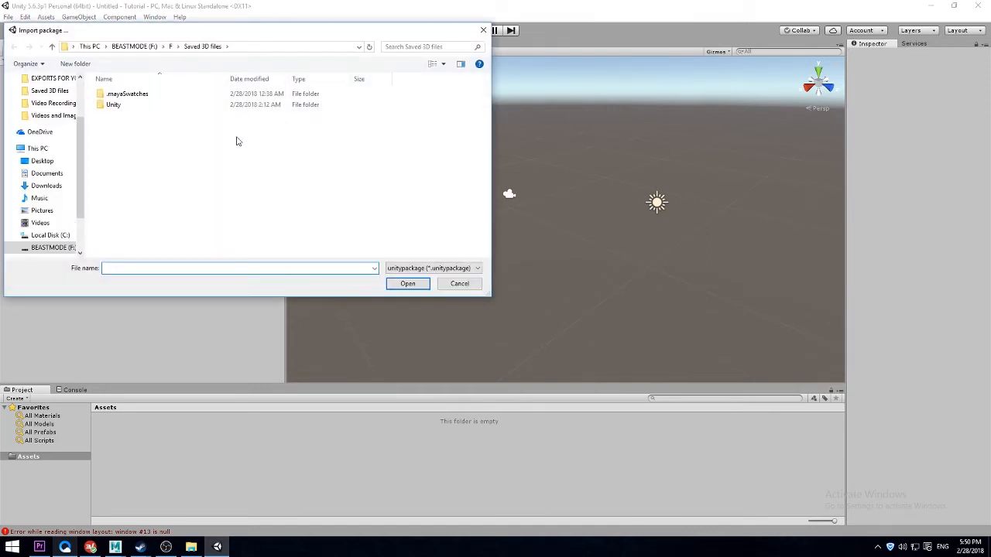
- Load the VRCSDK-2018.02.23.18.45_Public package from the VRChat\VRCHATSDK folder on the F: drive
left_click(218, 198)
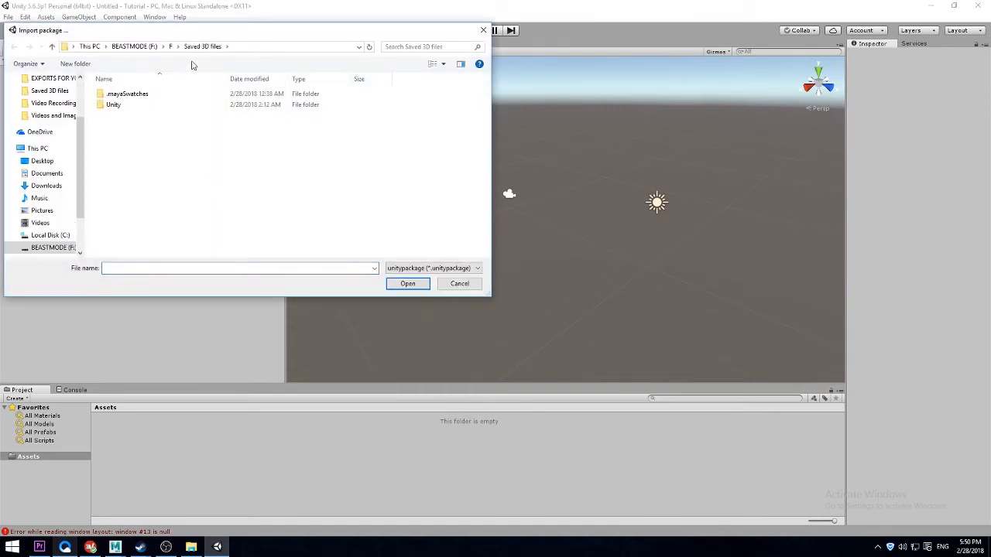
left_click(172, 48)
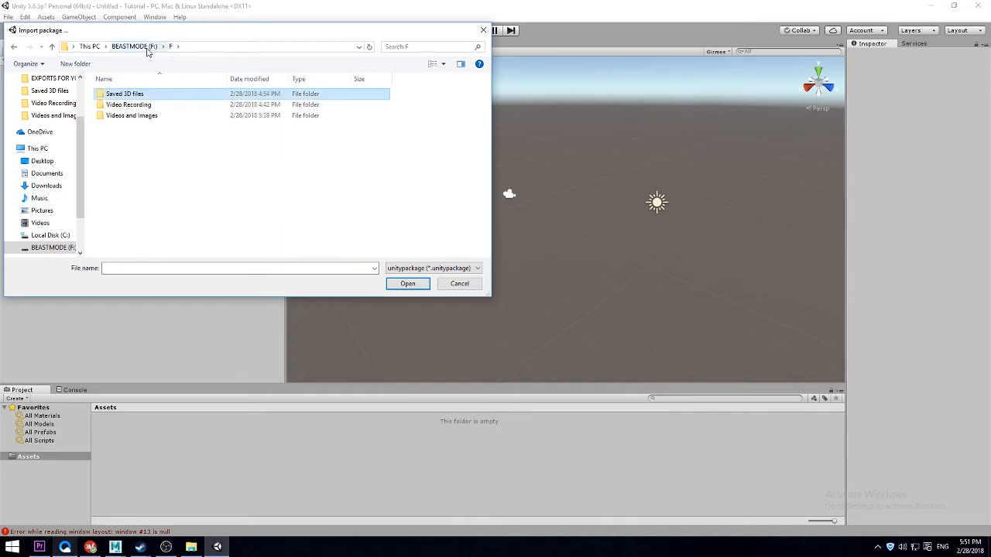
left_click(143, 46)
scroll(361, 188, "down", 4)
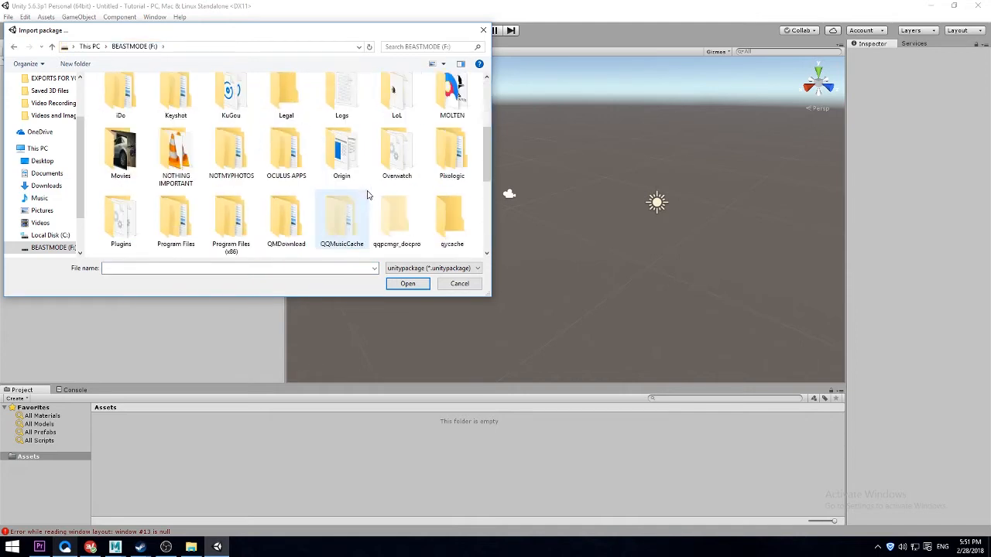
scroll(391, 169, "down", 2)
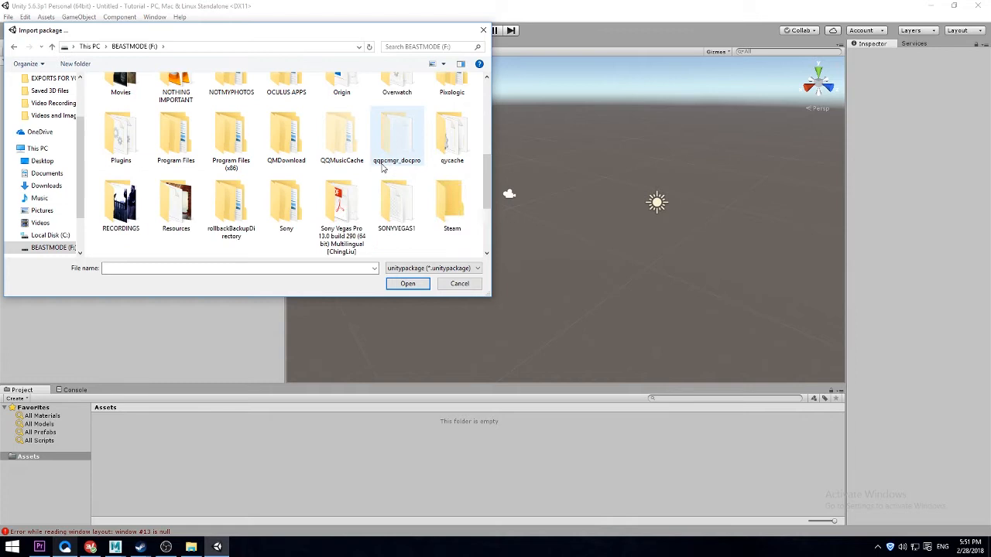
scroll(382, 203, "down", 2)
double_click(382, 205)
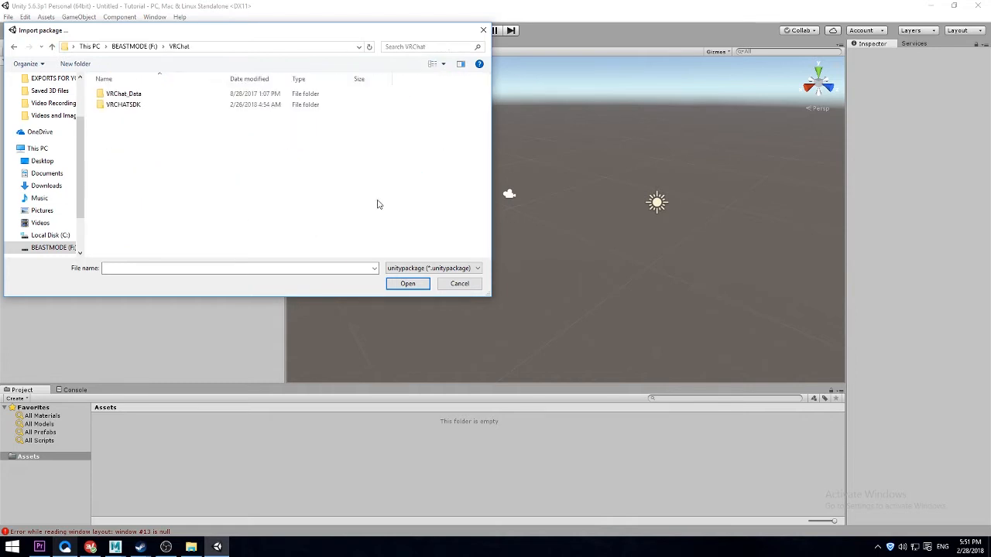
double_click(113, 107)
double_click(142, 95)
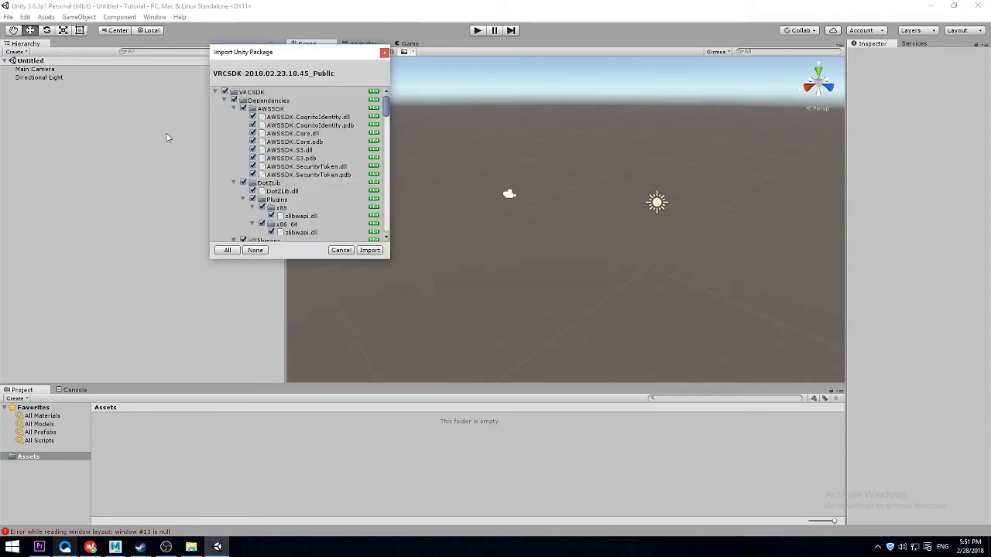
- Review the VRCSDK package contents and import all of its items into the project's assets
scroll(304, 140, "down", 10)
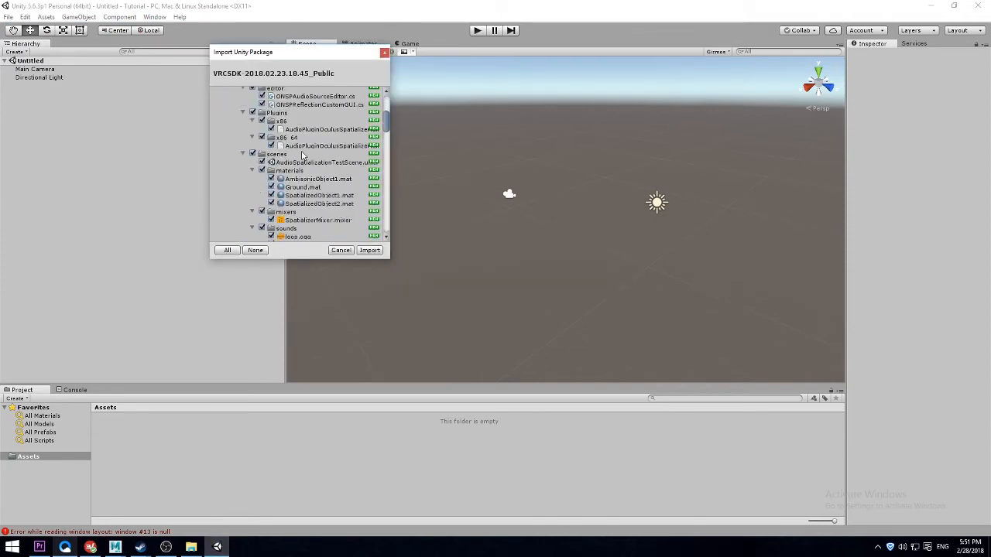
scroll(302, 159, "down", 4)
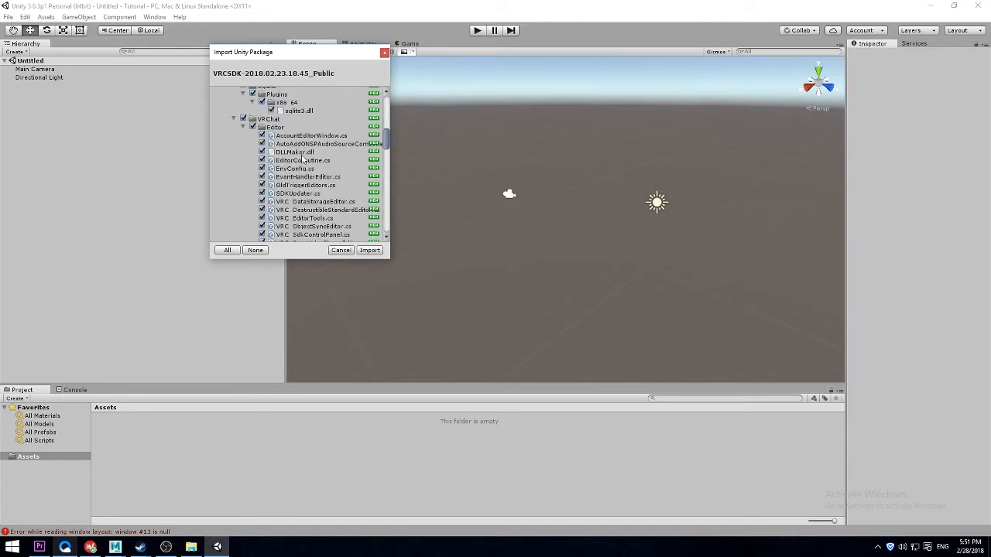
scroll(303, 159, "down", 3)
scroll(304, 167, "down", 5)
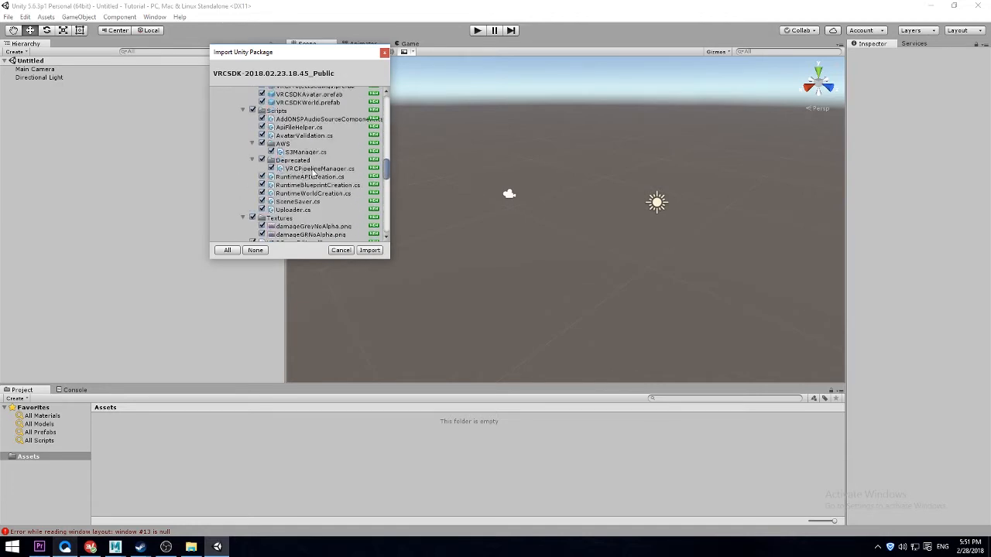
scroll(304, 186, "down", 8)
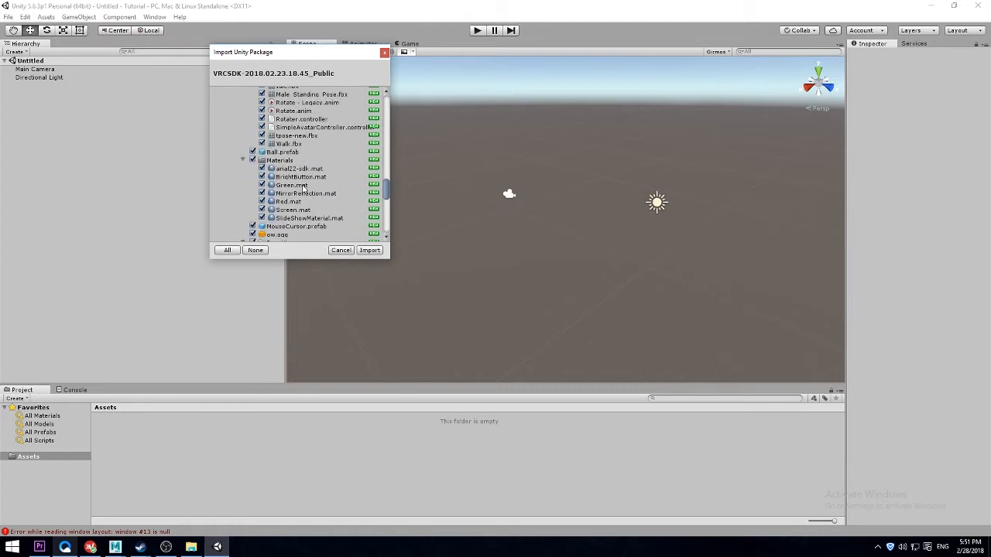
scroll(305, 190, "down", 4)
left_click(365, 250)
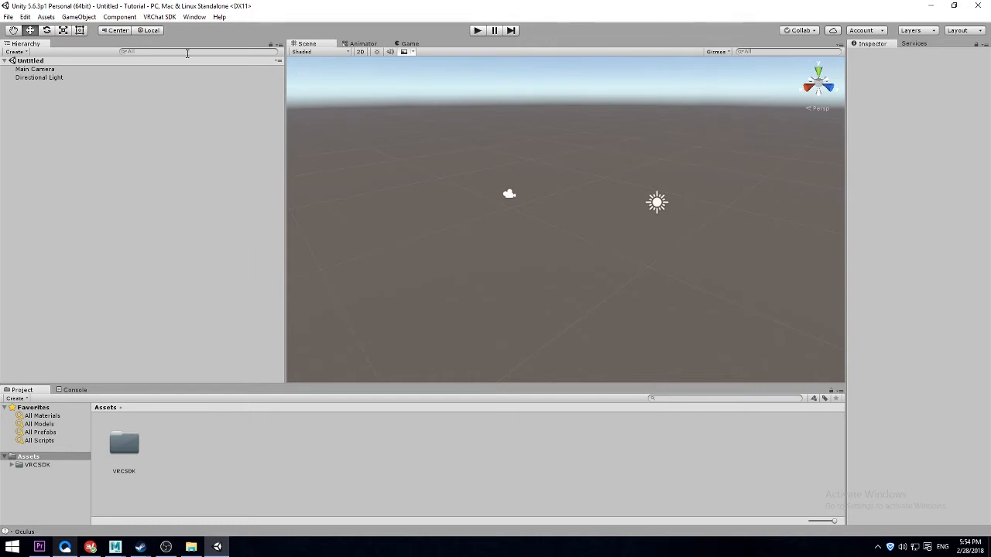
left_click(159, 17)
mouse_move(127, 18)
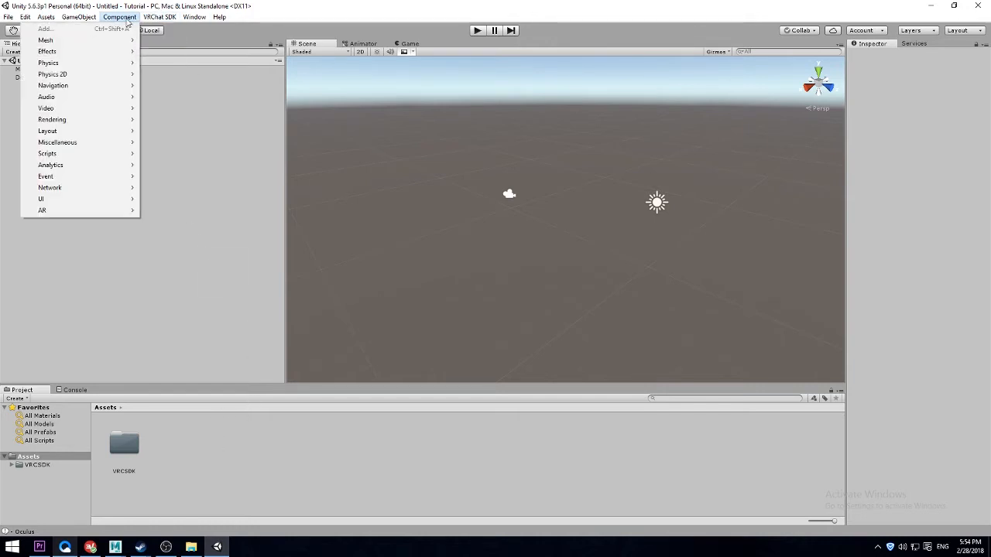
mouse_move(164, 23)
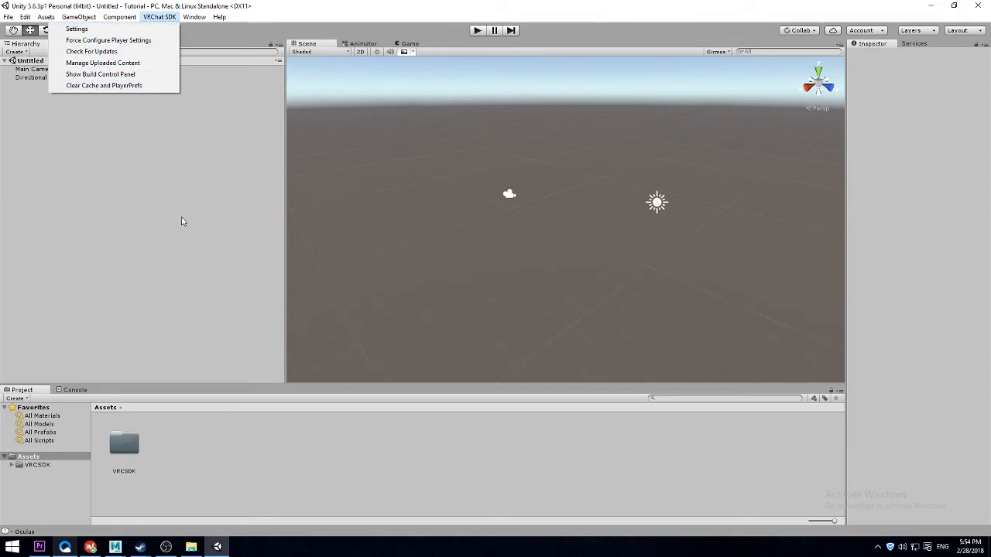
left_click(232, 453)
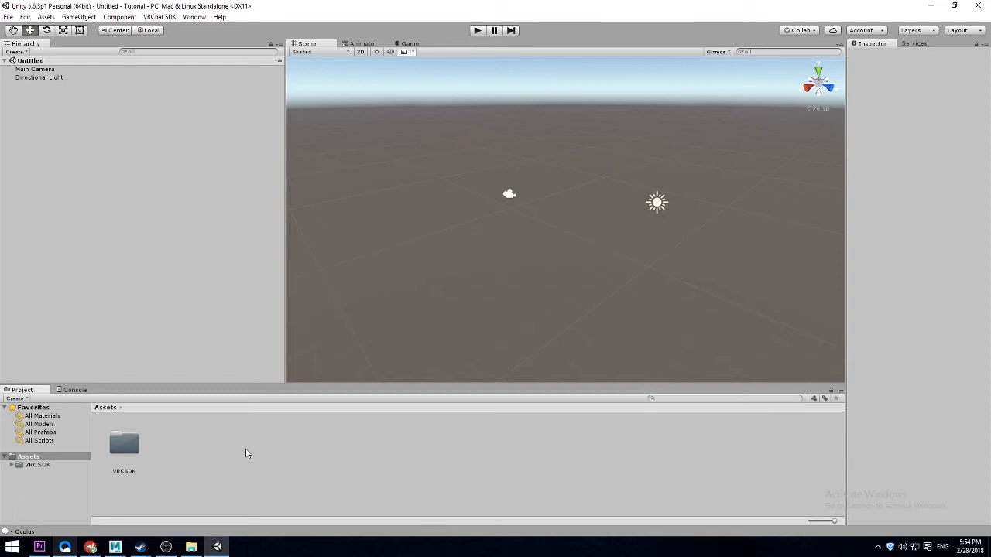
middle_click_drag(494, 250, 472, 258, "alt")
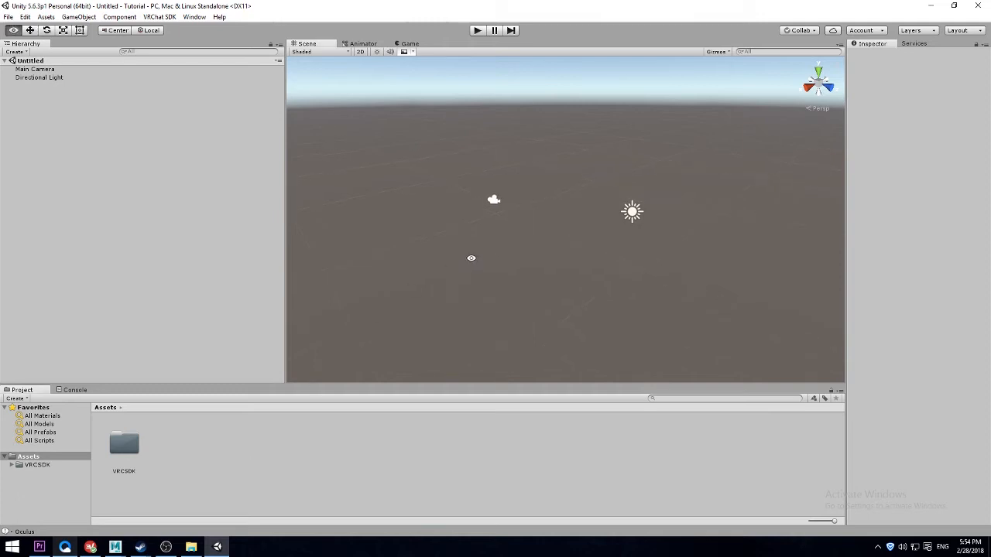
- Create a folder named Characters in the project's Assets and open it
right_click_drag(473, 257, 477, 261, "alt")
right_click(171, 440)
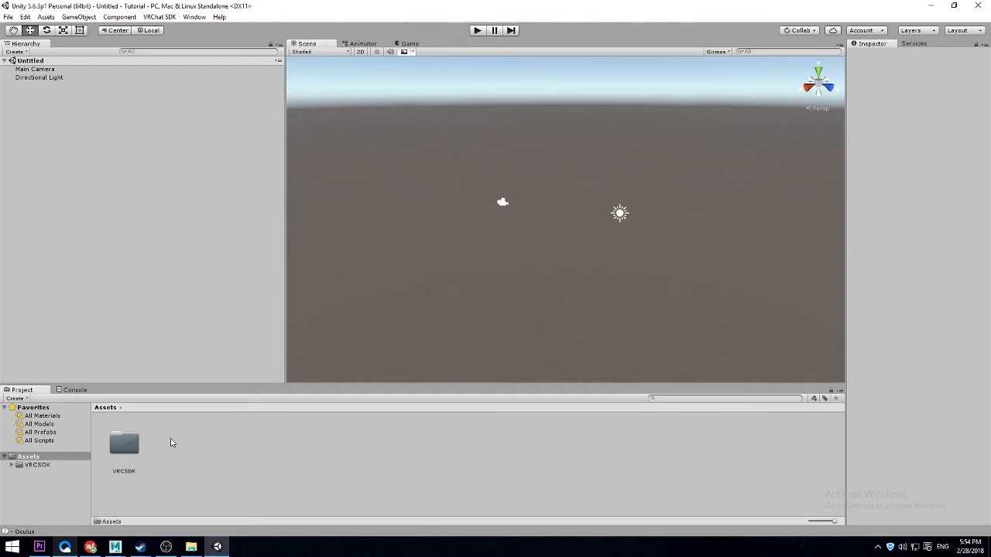
mouse_move(250, 250)
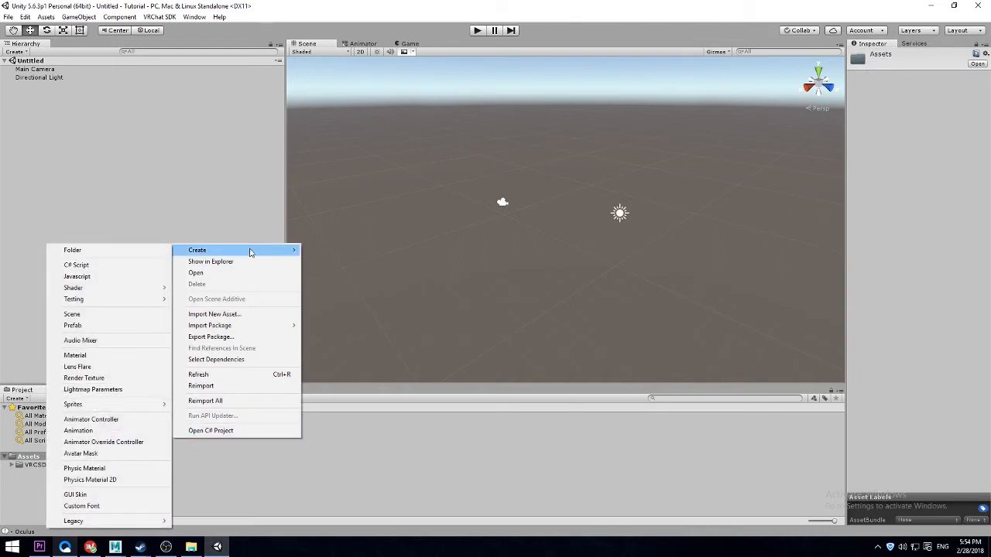
left_click(163, 251)
type("Ch")
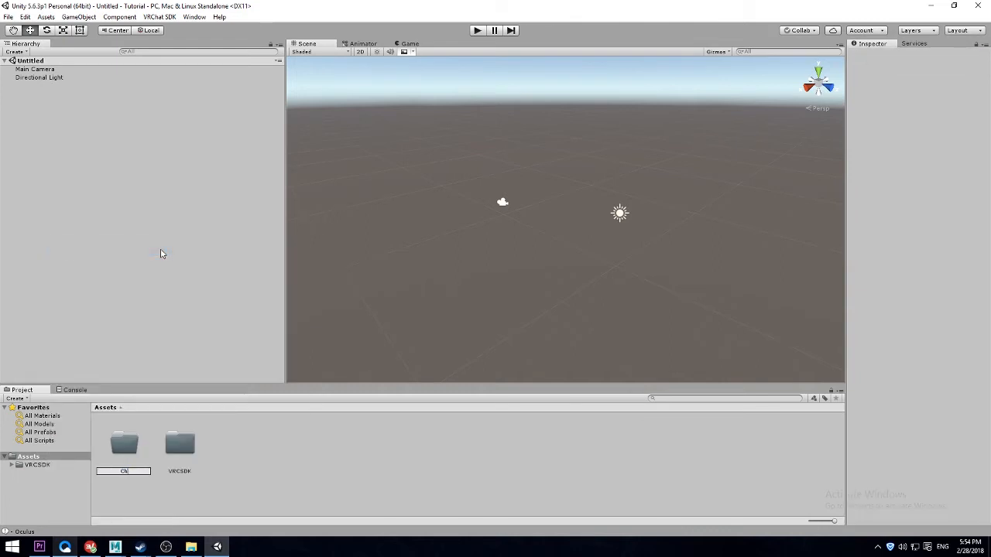
type("aracters")
key("Return")
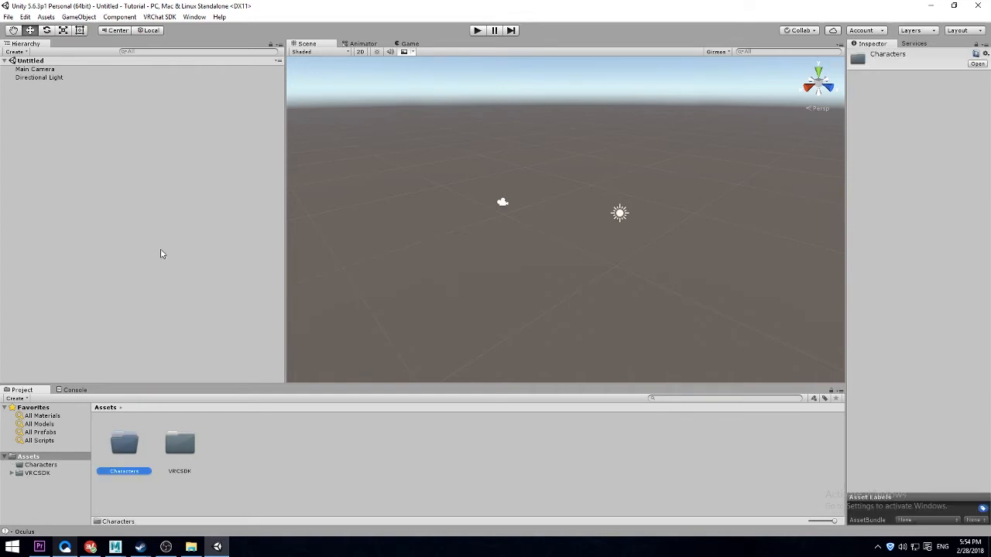
double_click(122, 444)
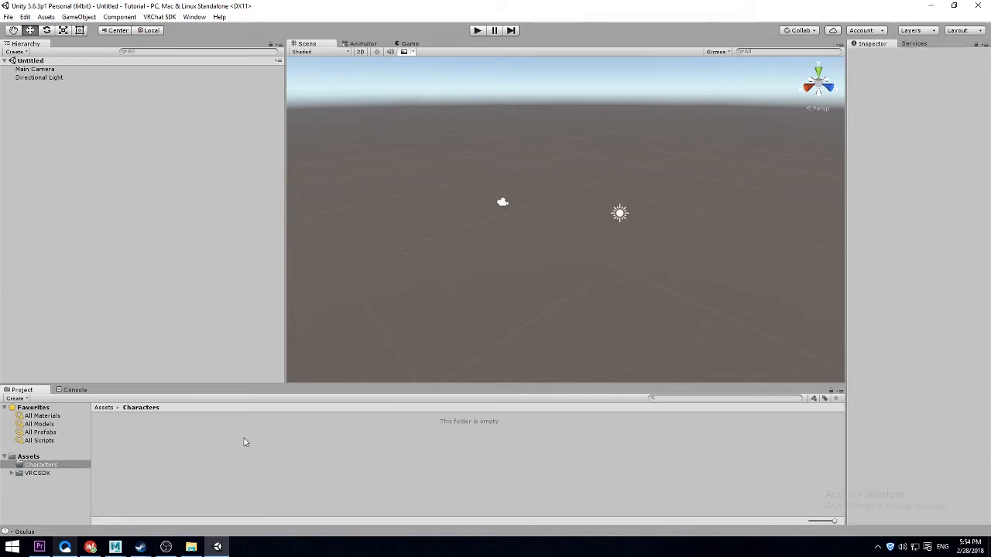
right_click(218, 442)
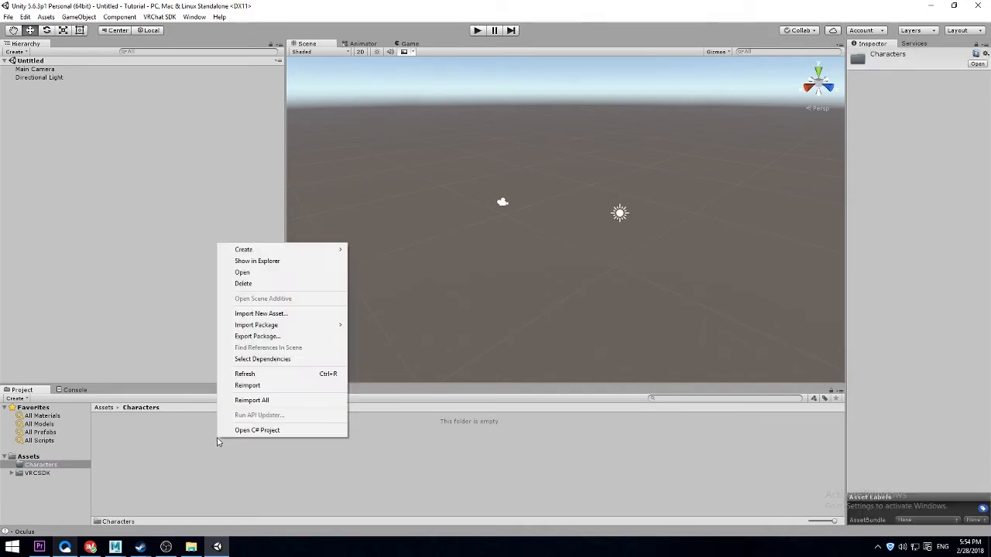
right_click(148, 456)
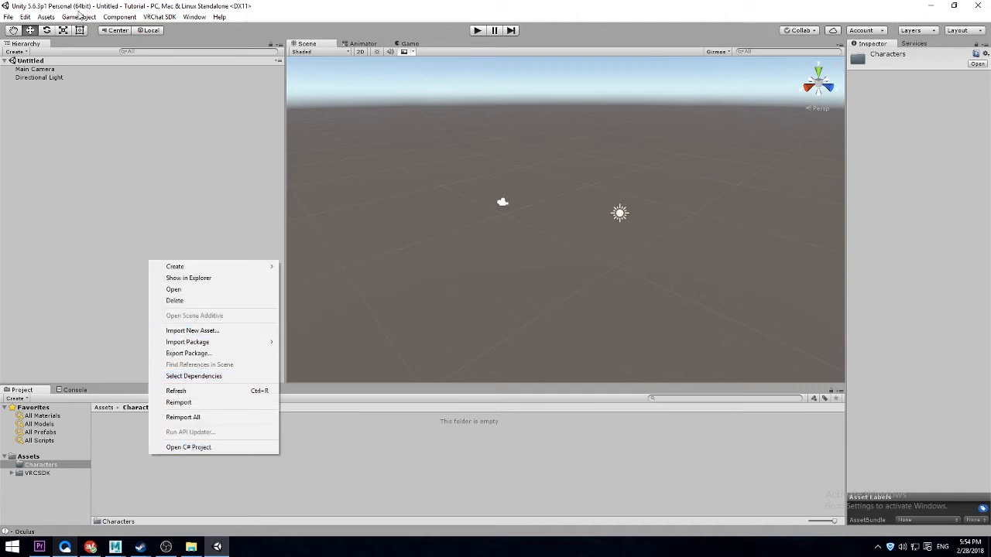
left_click(46, 17)
left_click(47, 17)
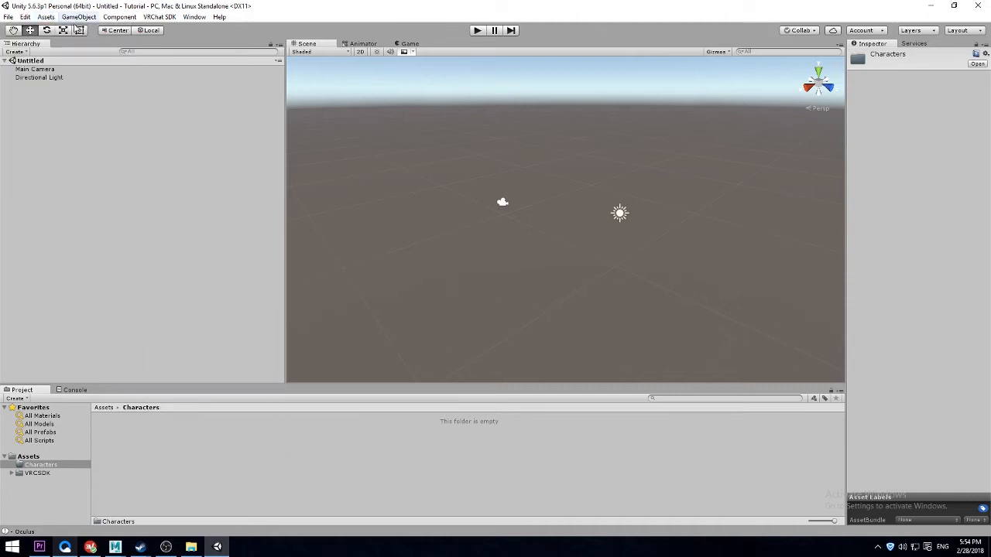
- Import Retna.fbx from the F\Saved 3D files folder on the F: drive into the Characters folder
right_click(139, 452)
left_click(177, 322)
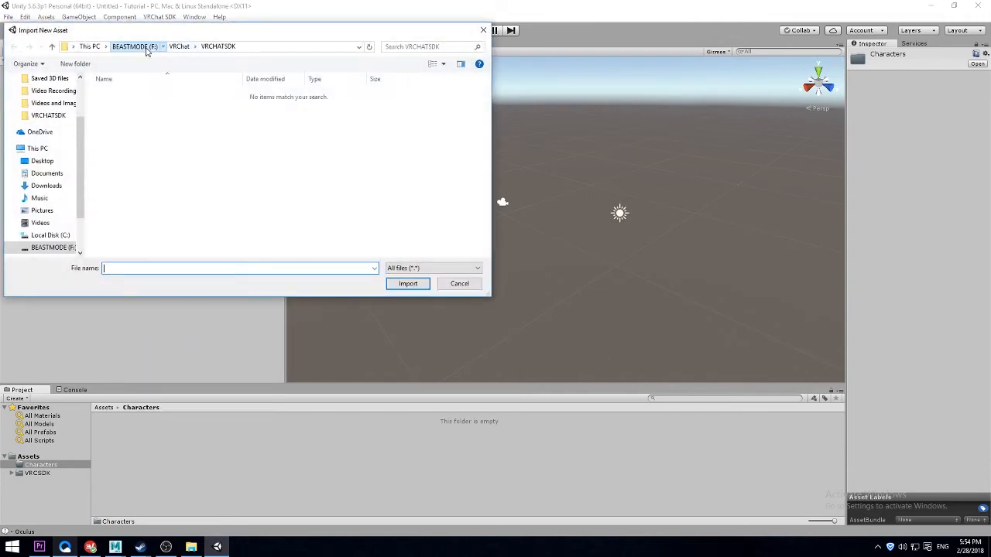
left_click(135, 46)
scroll(359, 170, "up", 6)
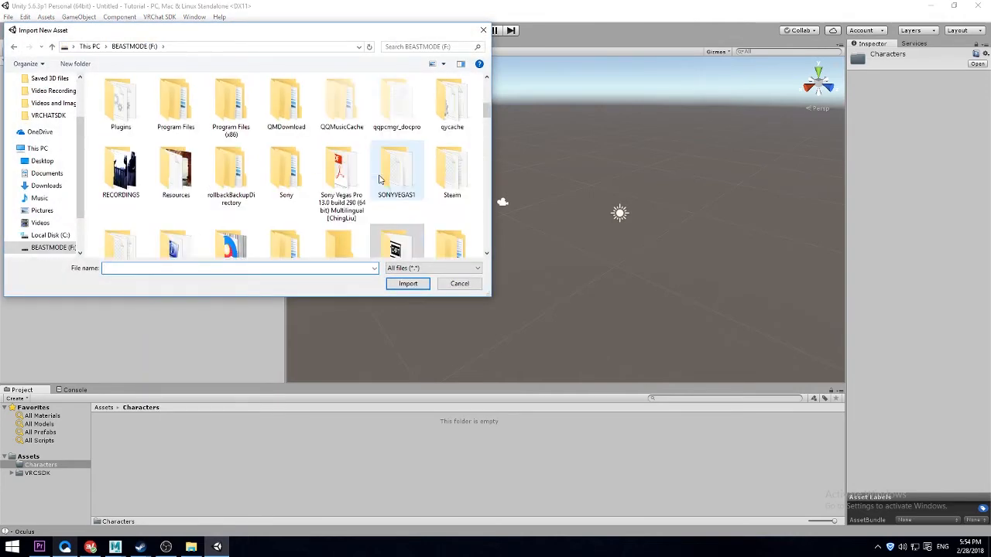
double_click(393, 120)
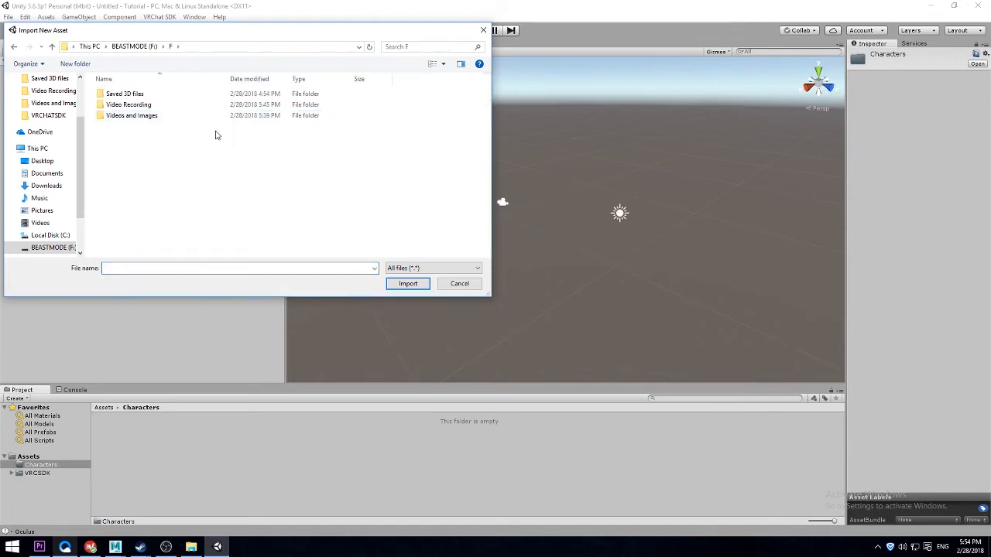
double_click(152, 96)
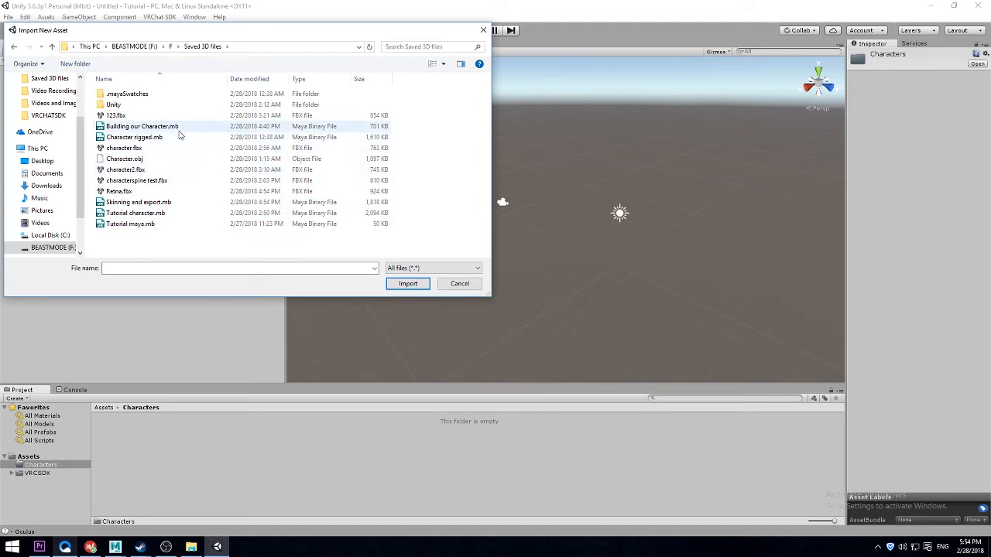
left_click(167, 191)
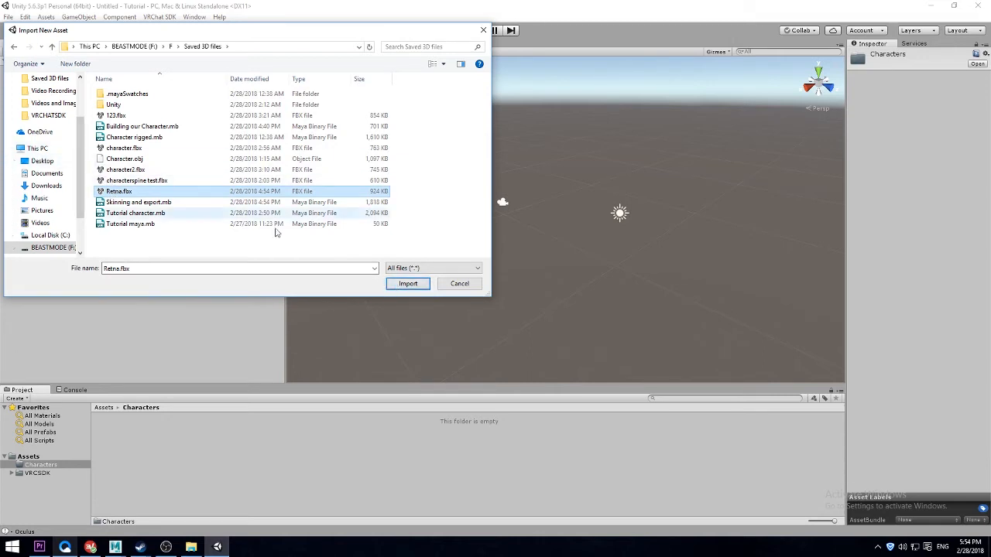
left_click(391, 281)
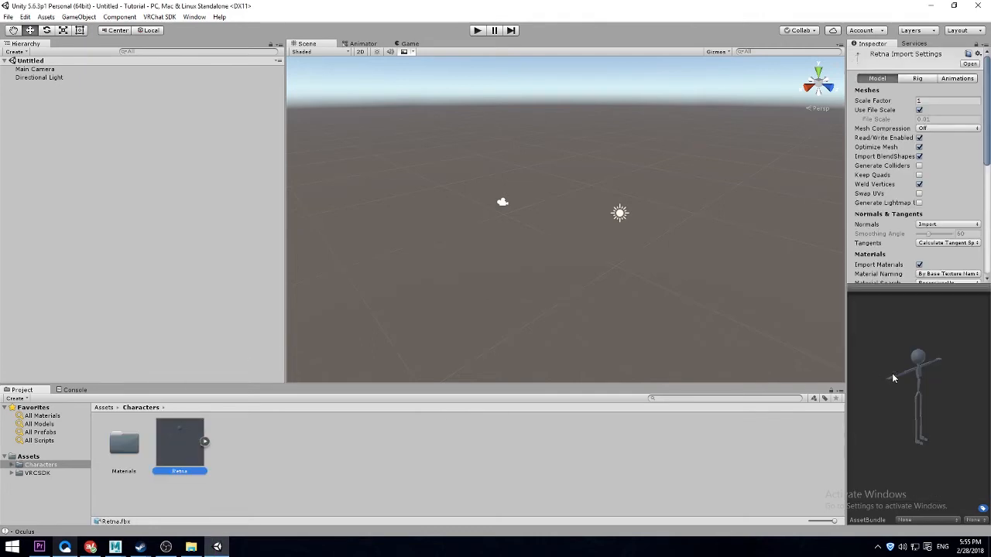
- Inspect the Retna model's preview, try placing the model in the scene to judge its size, and undo the placement
left_click_drag(923, 388, 876, 387)
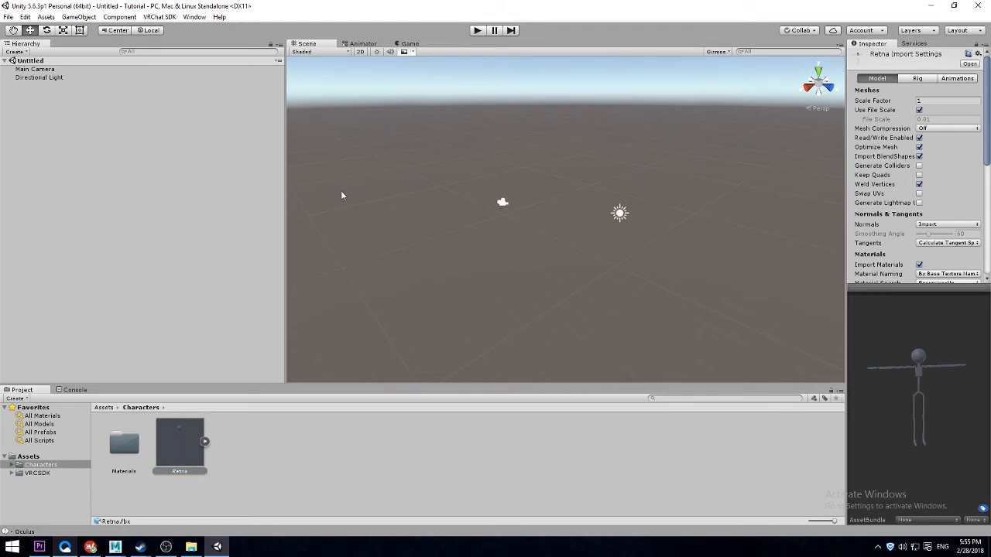
left_click_drag(514, 247, 513, 249)
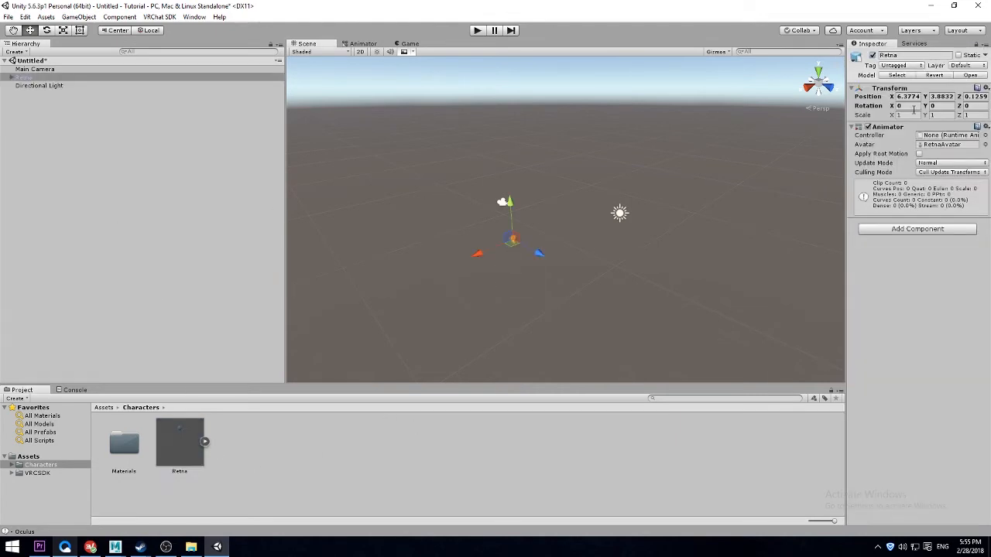
right_click_drag(526, 295, 630, 315, "alt")
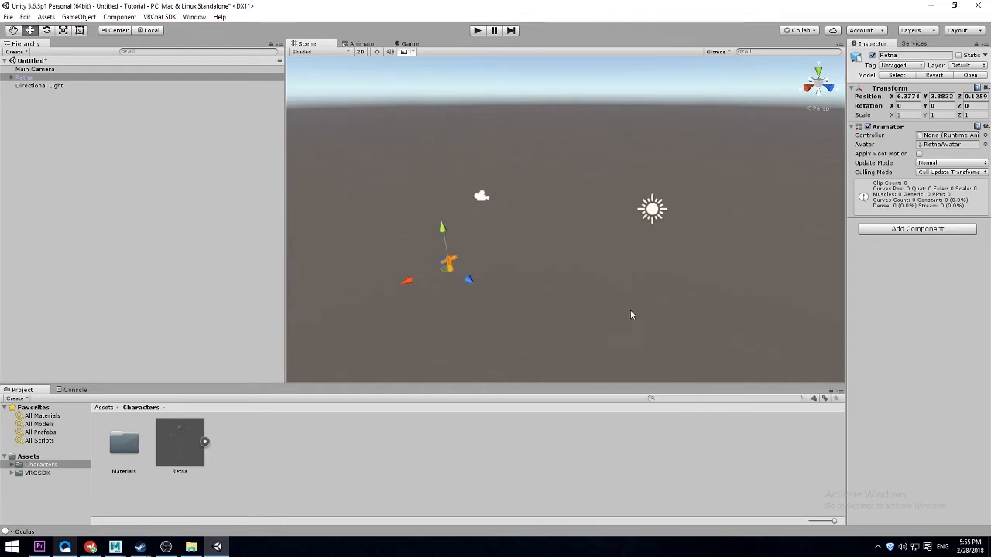
key("ctrl+z")
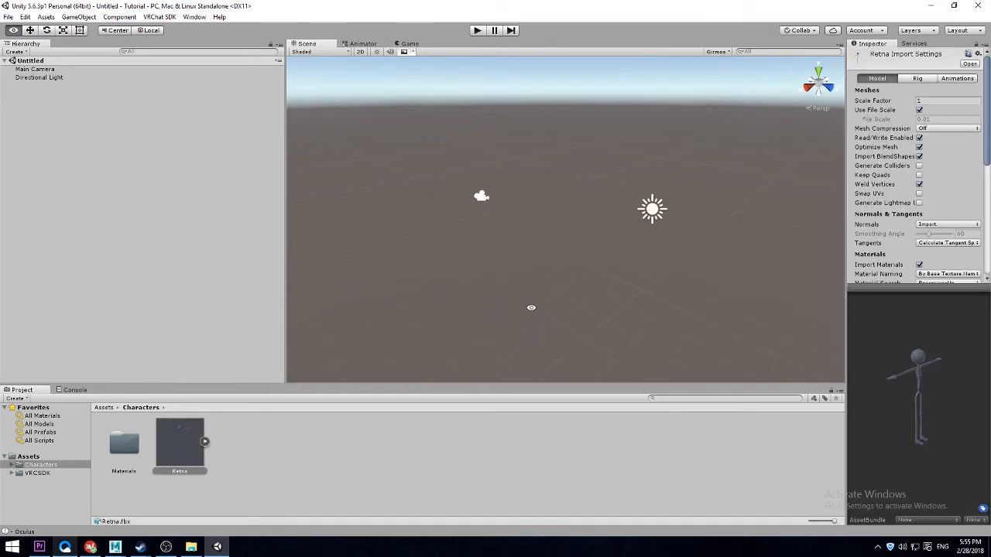
- Set the Retna model's import scale factor to 10 and apply the import settings
right_click_drag(531, 307, 496, 309, "alt")
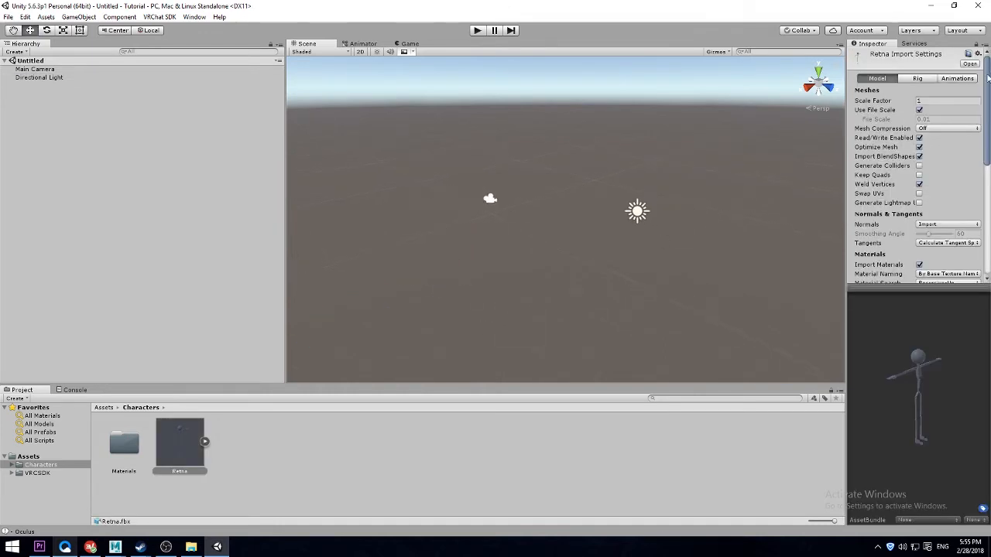
left_click(875, 101)
left_click_drag(989, 114, 981, 175)
left_click(969, 164)
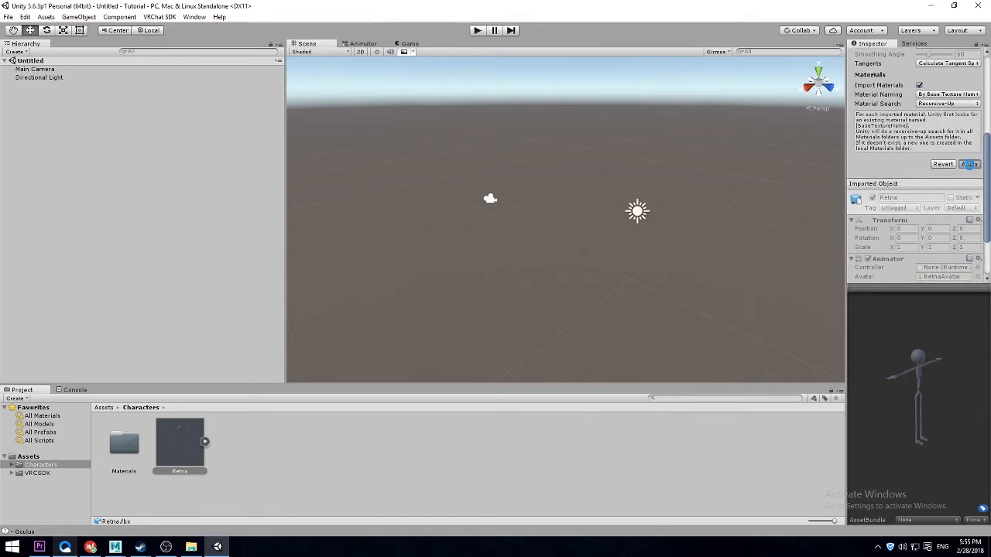
scroll(938, 189, "up", 5)
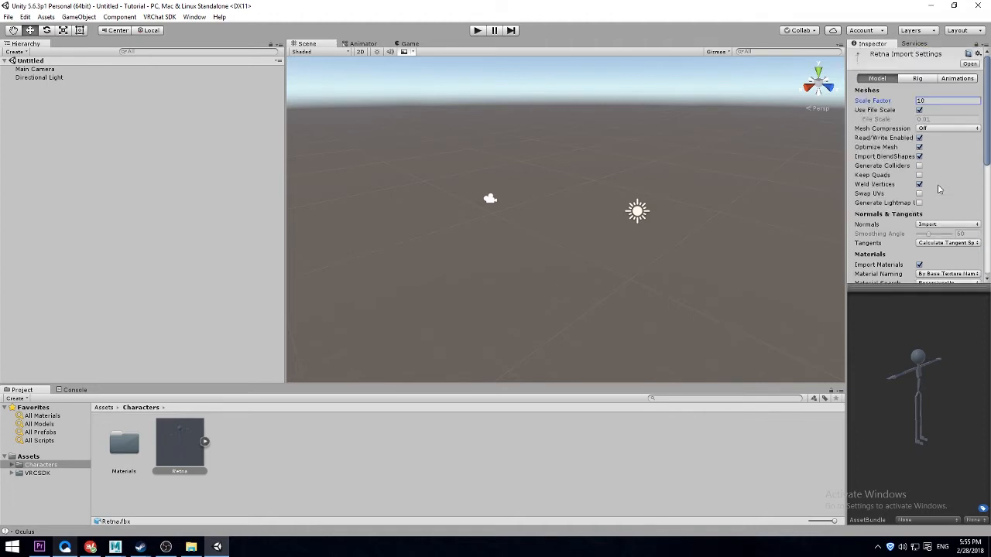
- Try setting the Retna rig's animation type to Humanoid, and go back to the model's scale factor without applying it
left_click(918, 79)
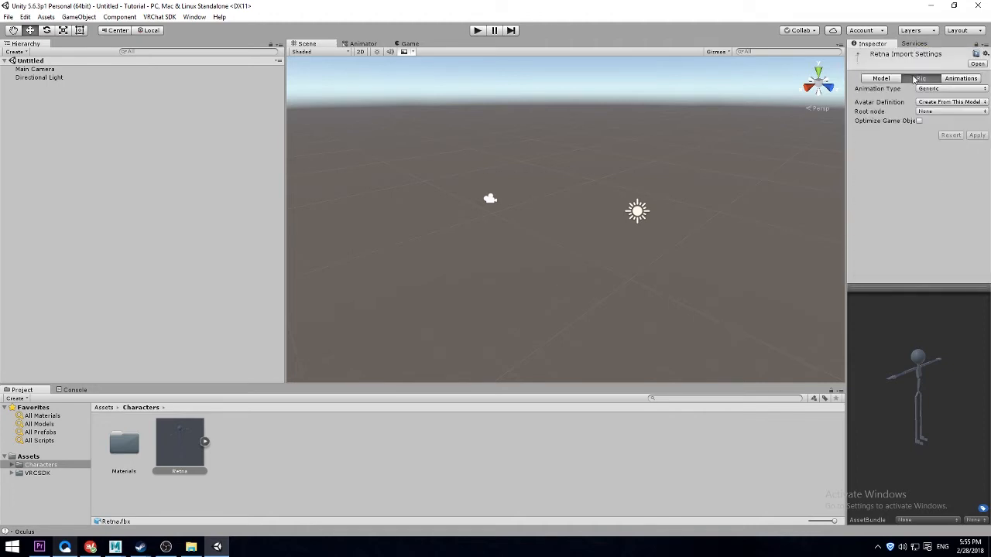
left_click(933, 89)
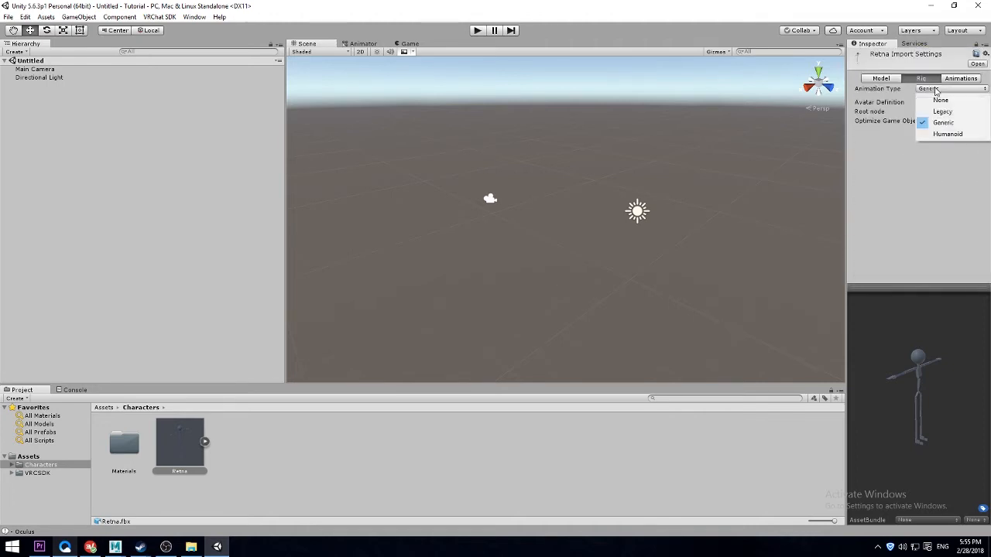
left_click(935, 135)
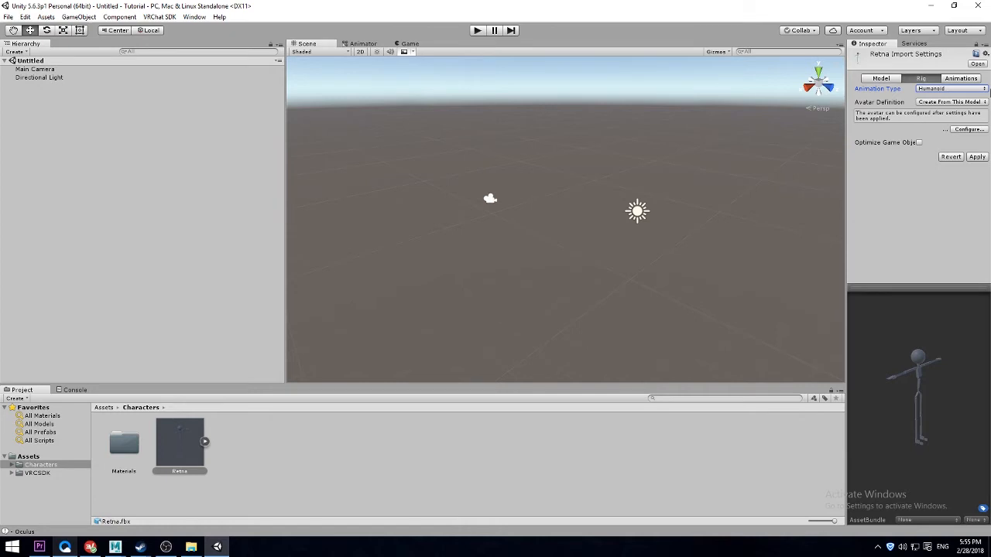
left_click(936, 89)
left_click(896, 82)
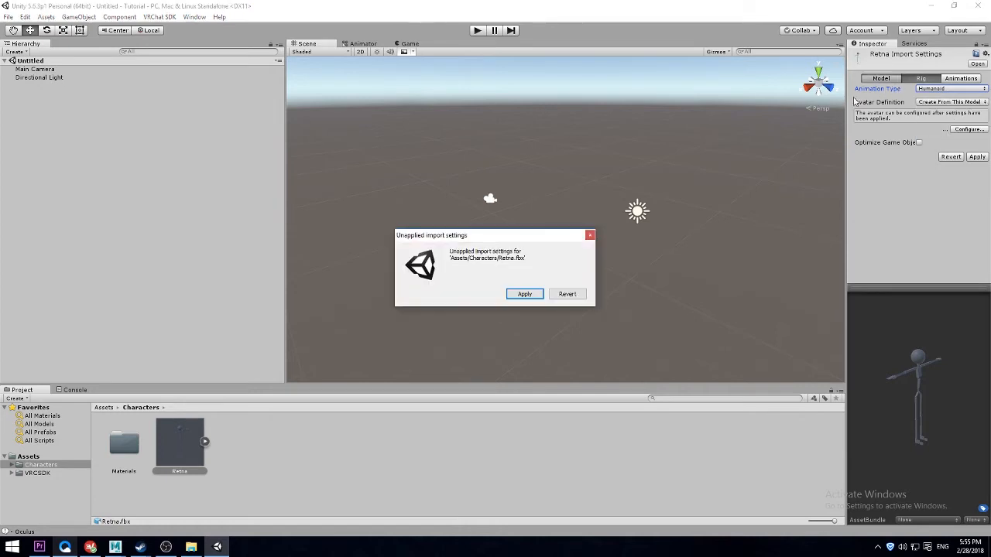
left_click(590, 235)
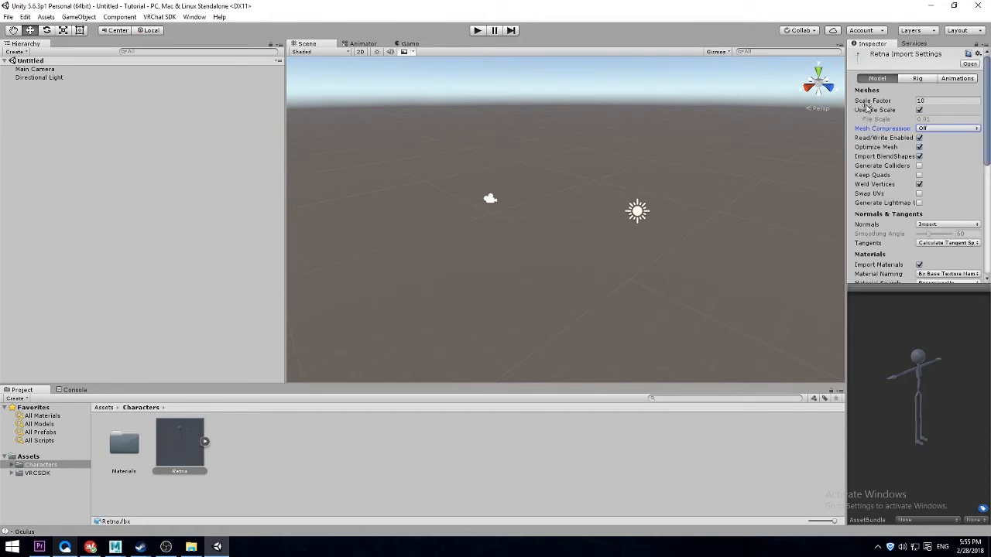
left_click(927, 99)
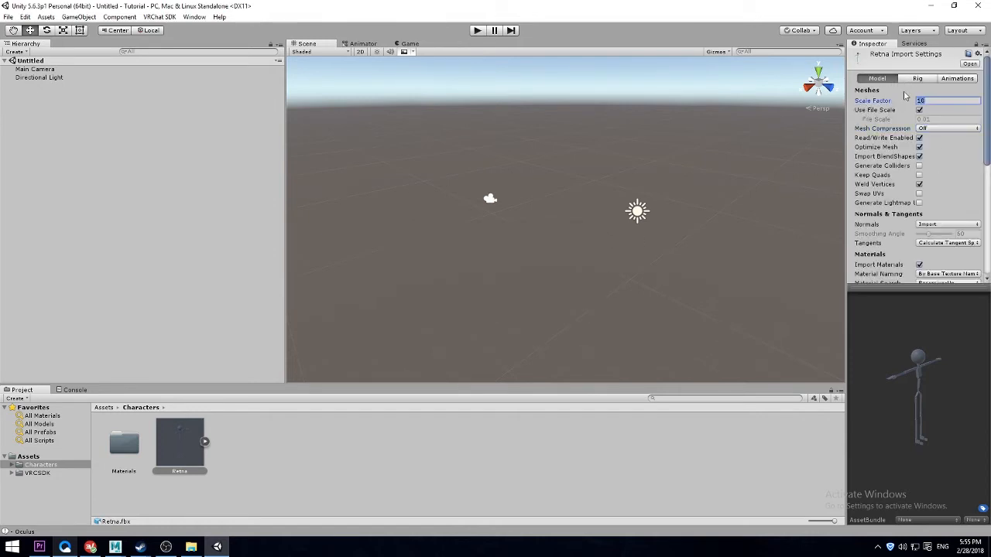
- Change the Retna rig's animation type to Humanoid, apply the import settings, and open the avatar configuration
left_click(914, 81)
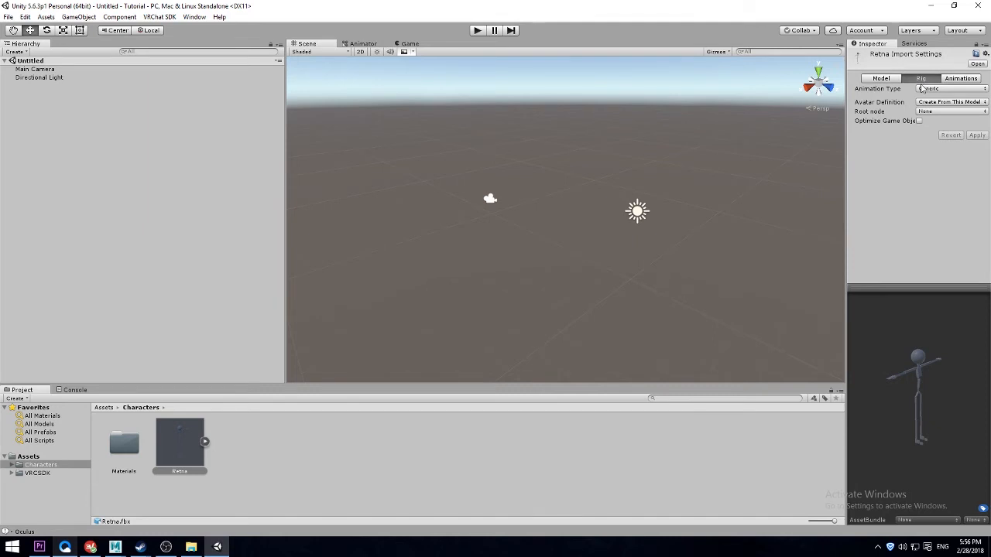
left_click(928, 90)
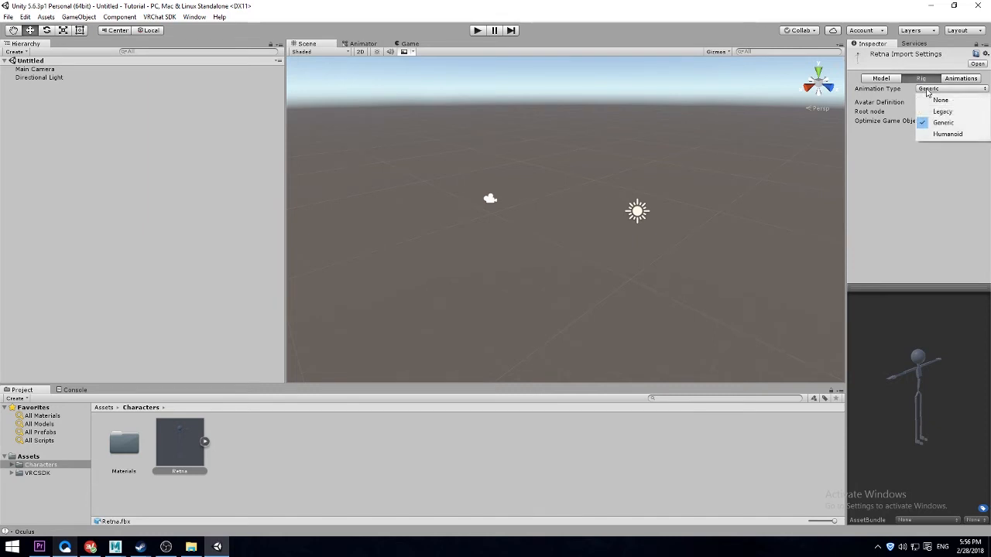
left_click(946, 136)
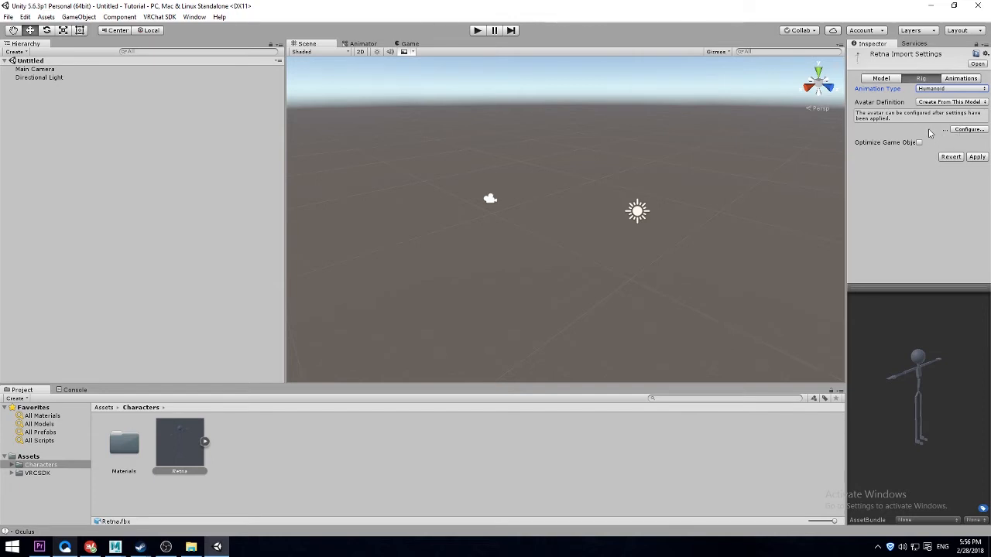
left_click(960, 131)
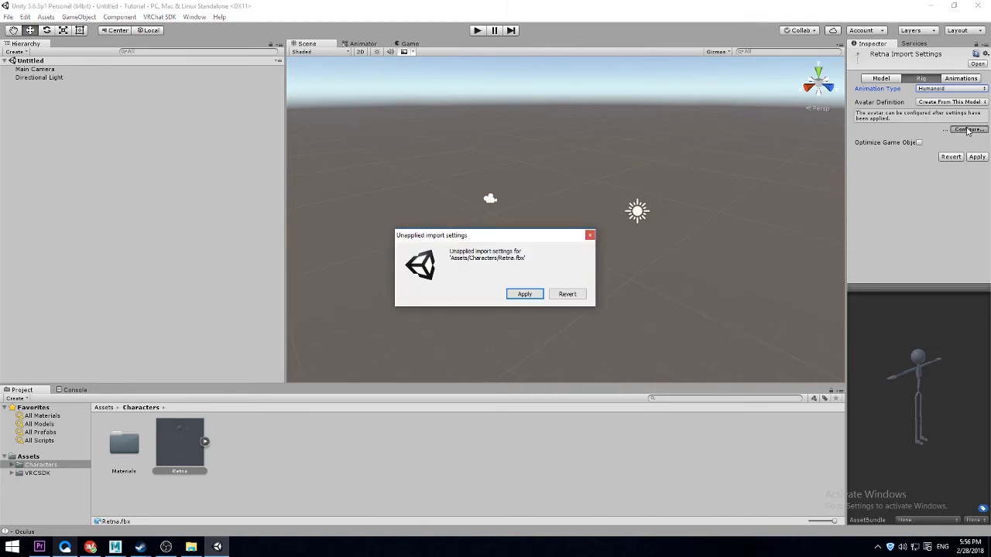
left_click(523, 294)
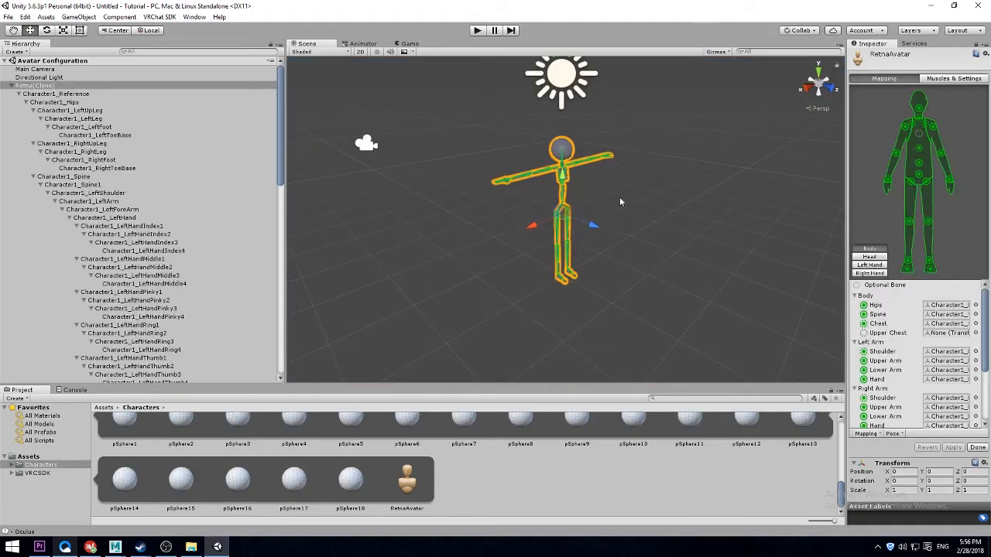
- Examine the avatar's bone hierarchy and step through the body-part cubes listed below the skeleton
left_click_drag(646, 207, 631, 206, "alt")
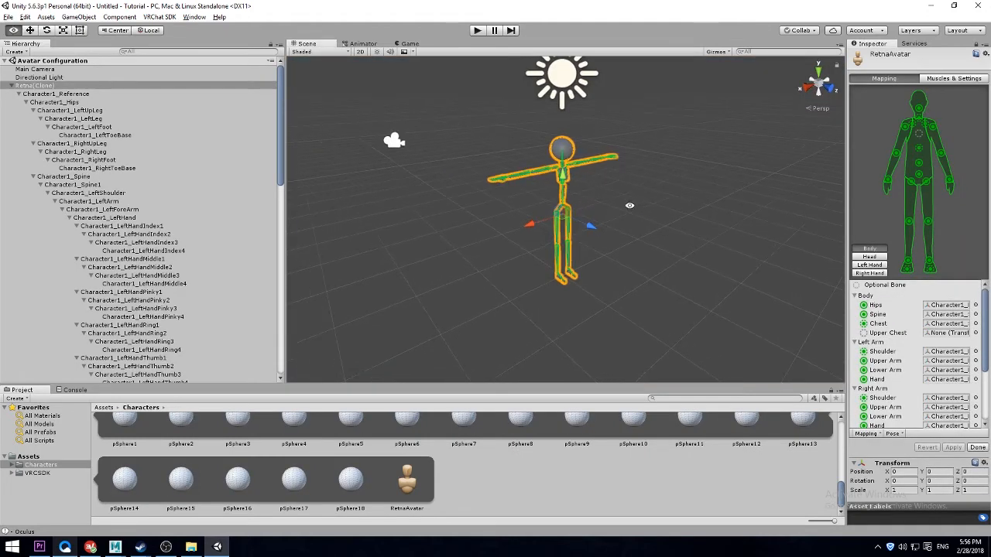
scroll(585, 202, "up", 4)
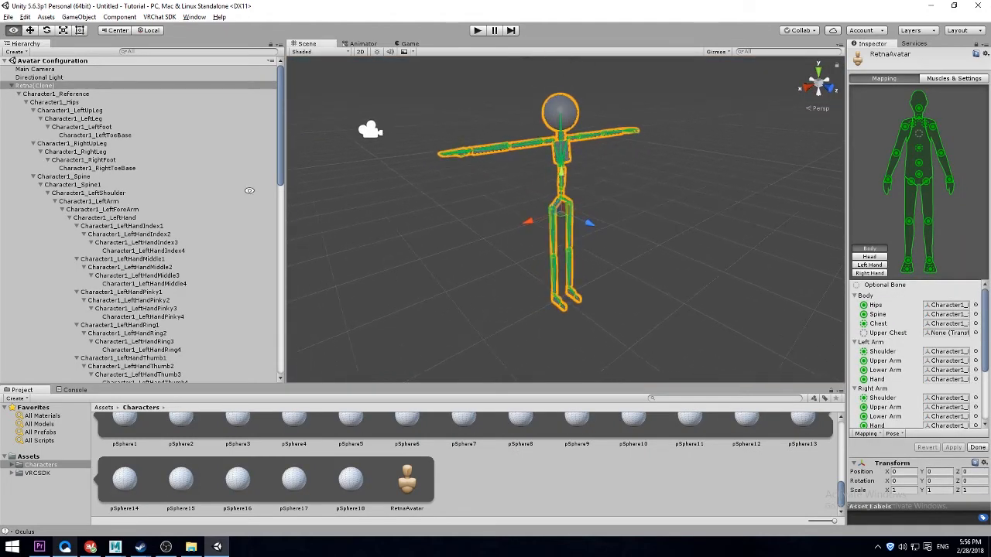
scroll(149, 130, "down", 15)
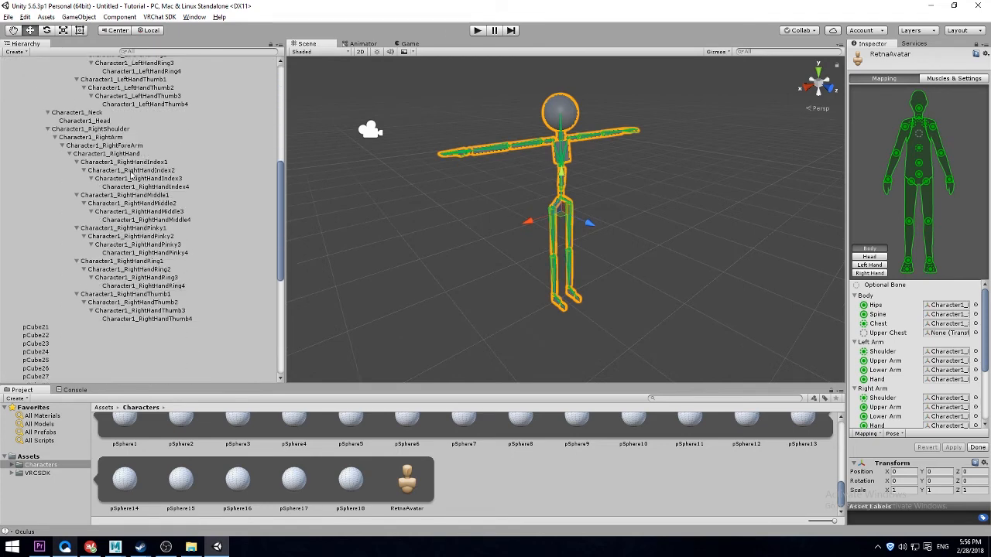
scroll(133, 177, "up", 8)
scroll(77, 232, "down", 8)
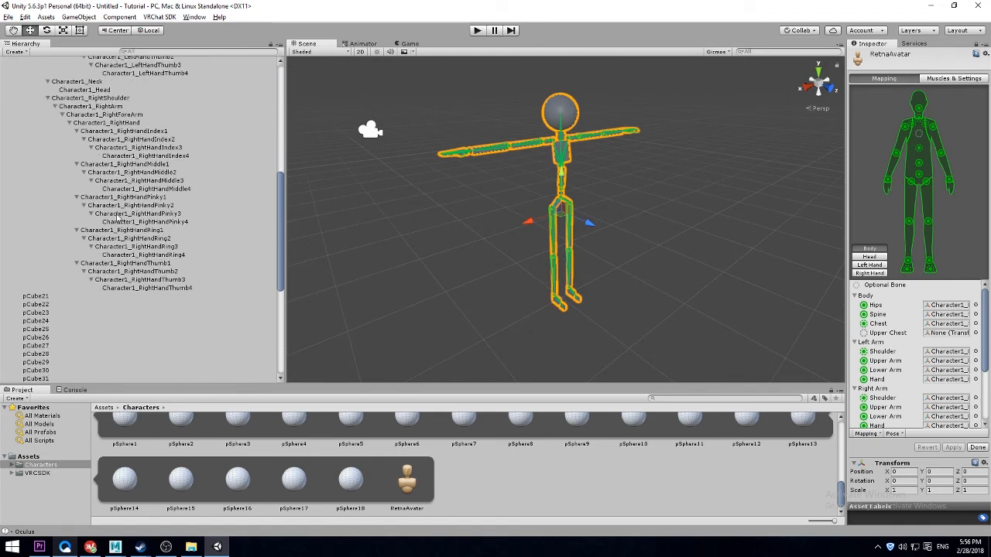
left_click(63, 264)
key("Down")
key("Down")
key("Down")
key("Down")
key("Down")
key("Down")
key("Down")
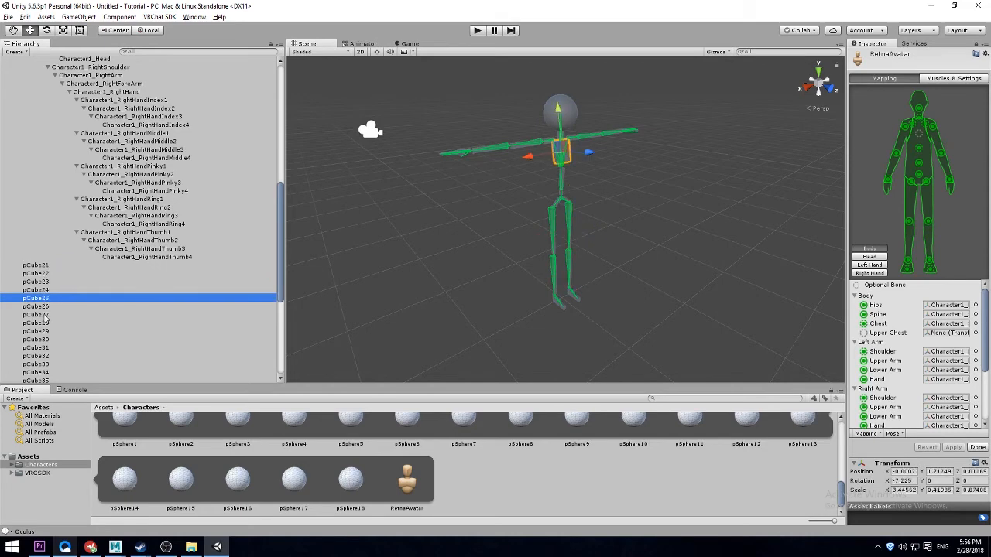
scroll(62, 287, "down", 5)
scroll(67, 255, "up", 10)
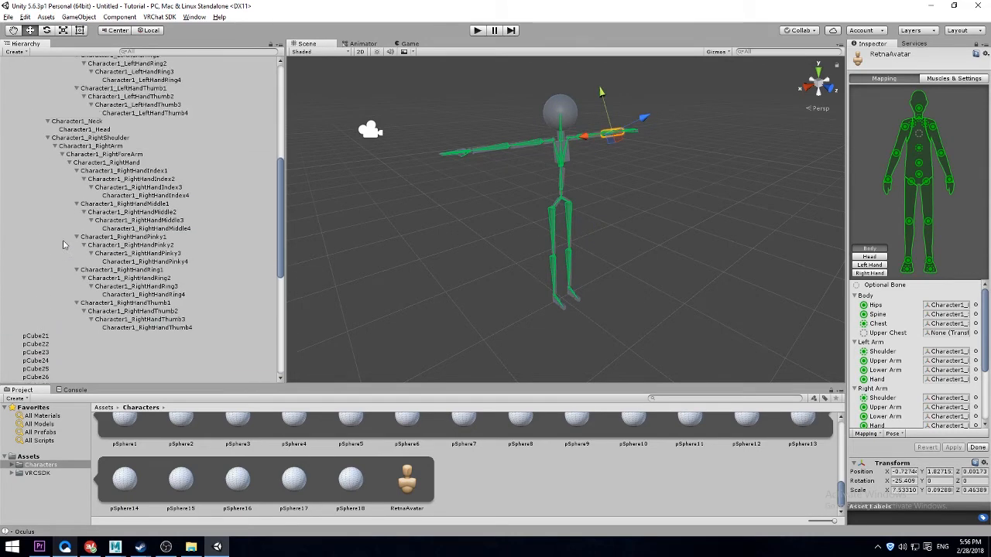
scroll(64, 245, "up", 5)
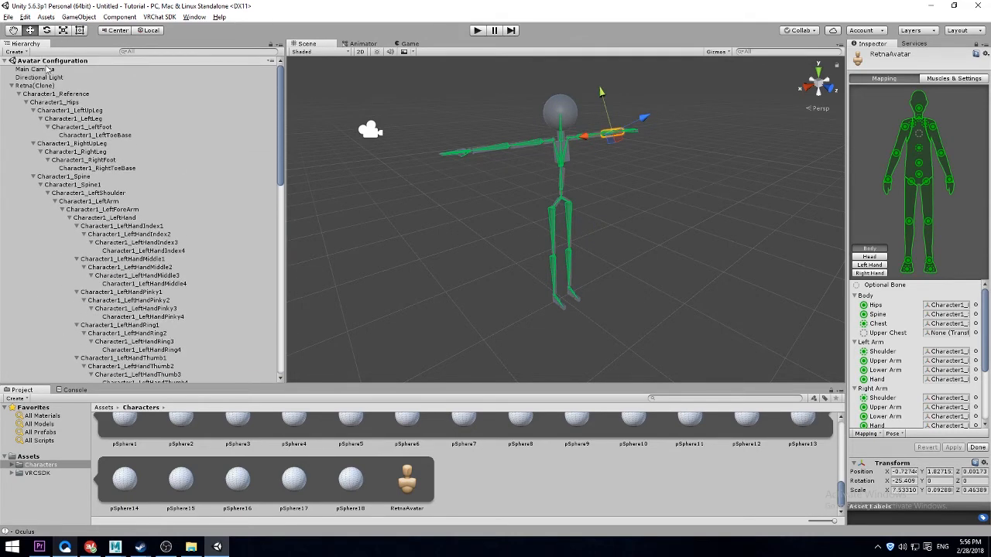
- Check the hips, spine, chest and upper chest bone mappings against the Retna skeleton
left_click(36, 86)
left_click_drag(461, 240, 452, 251, "alt")
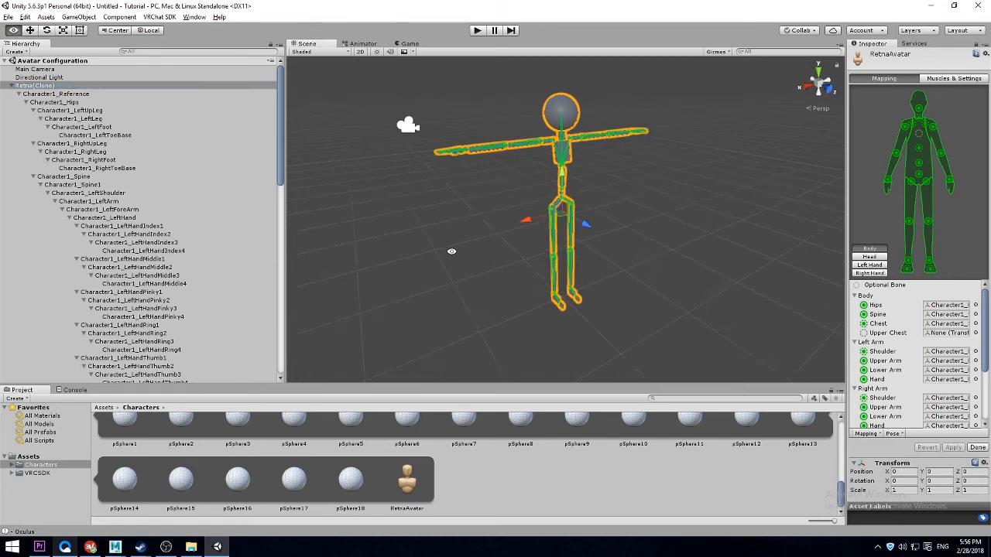
left_click_drag(608, 244, 625, 264, "alt")
scroll(787, 277, "up", 3)
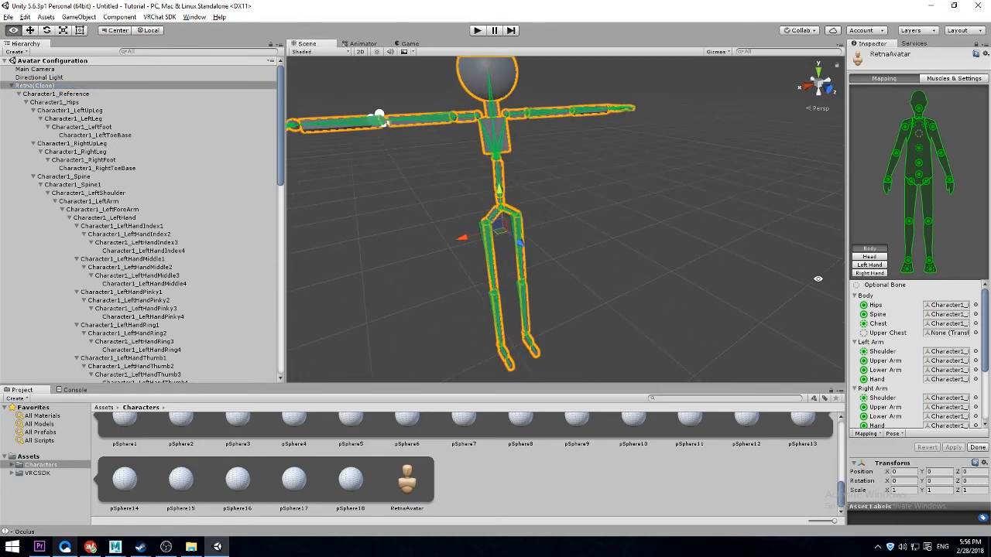
left_click(929, 306)
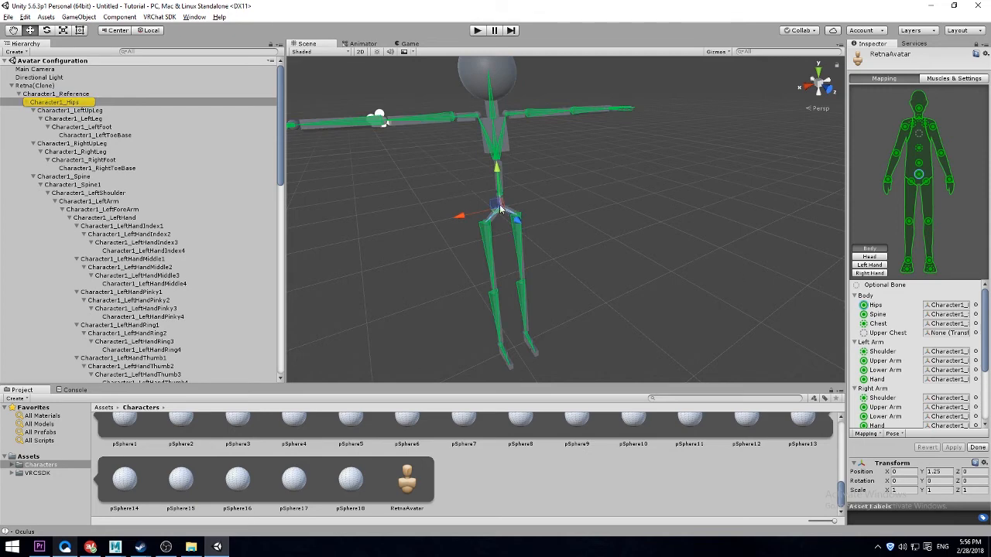
left_click(876, 315)
left_click(874, 324)
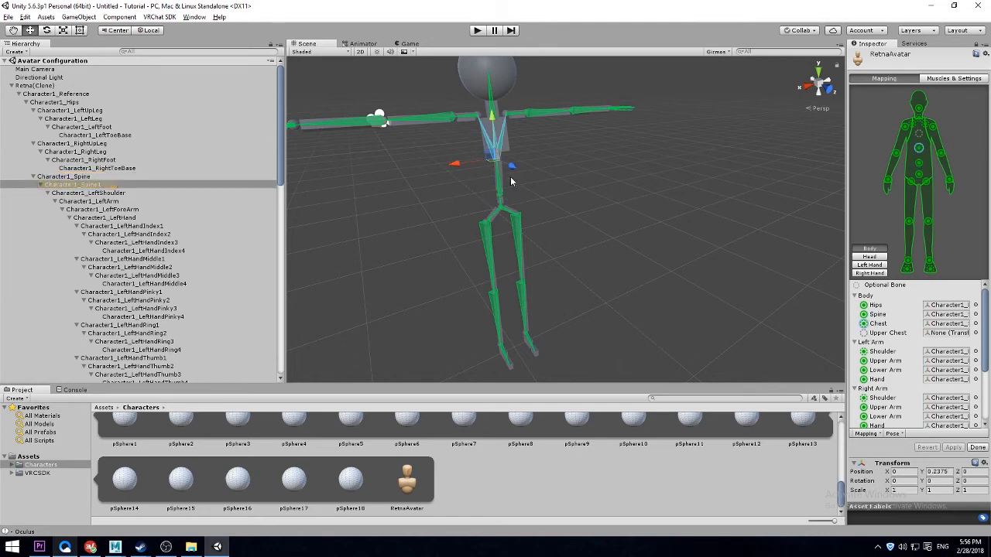
left_click(889, 333)
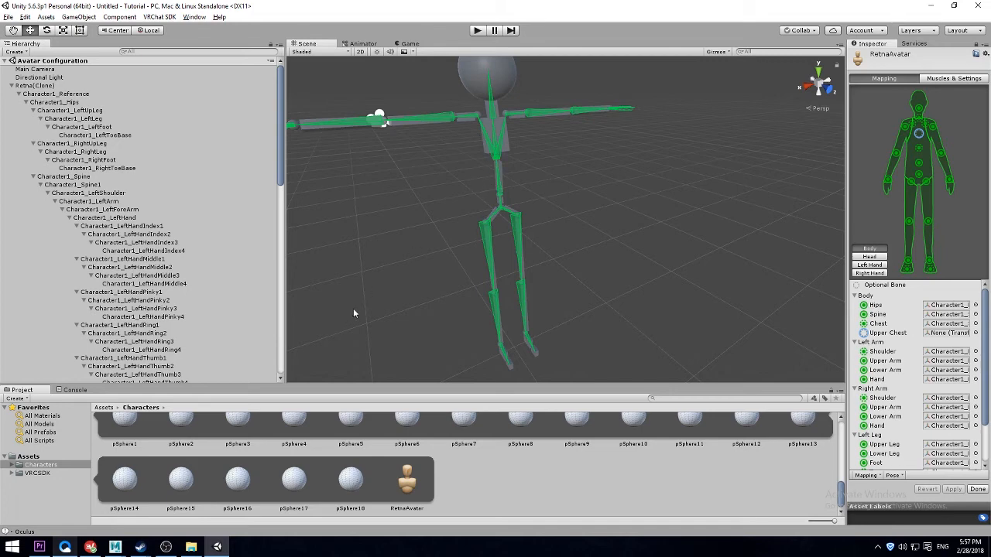
left_click(114, 547)
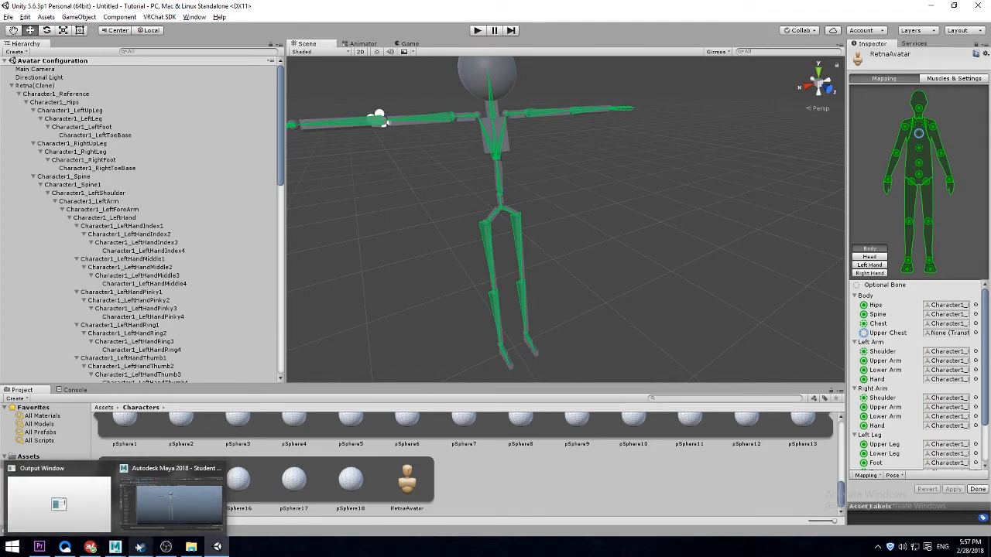
left_click(217, 547)
left_click(220, 545)
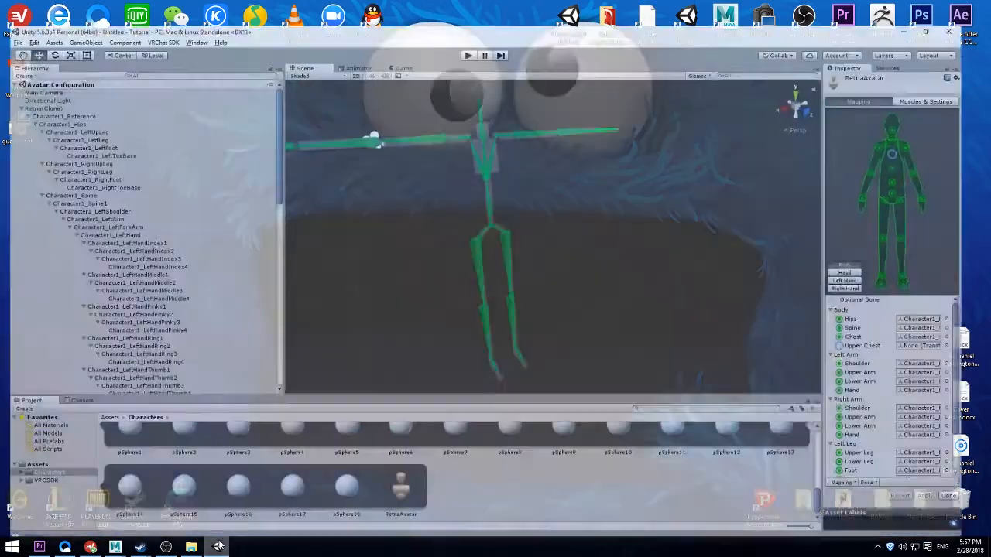
middle_click_drag(661, 254, 769, 261, "alt")
right_click_drag(770, 261, 683, 288, "alt")
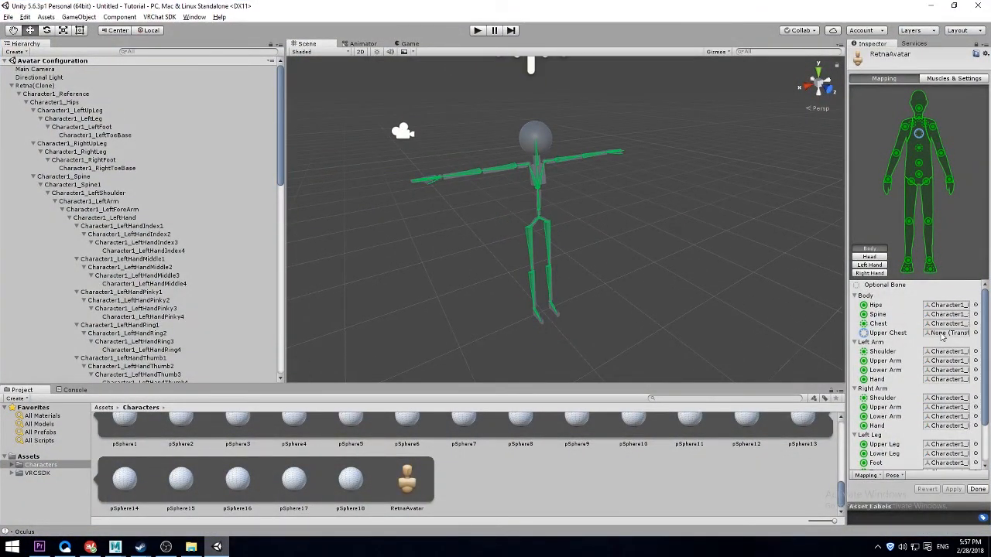
left_click_drag(611, 259, 611, 302, "alt")
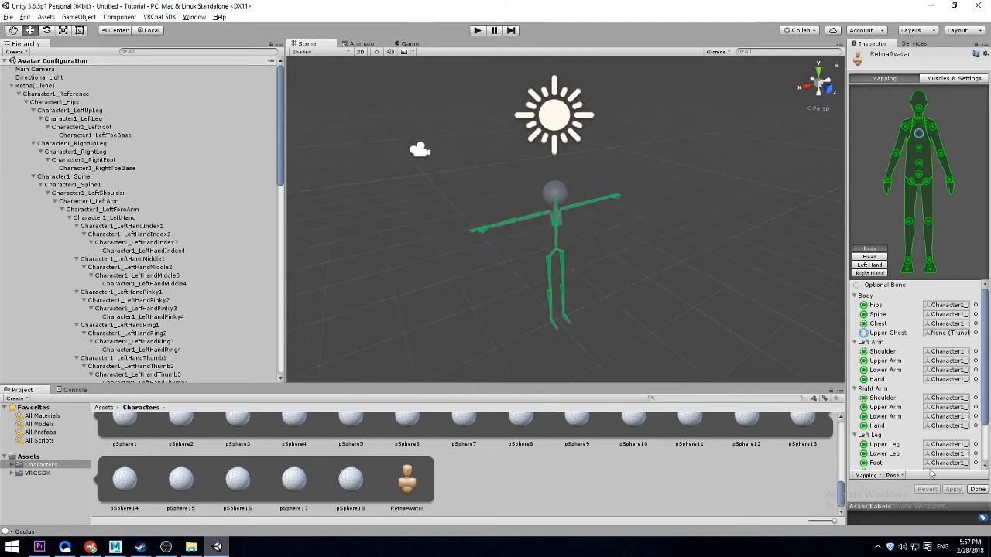
- Finish the avatar configuration and add the Retna model from the Characters folder to the scene
left_click(981, 491)
middle_click_drag(390, 253, 412, 244, "alt")
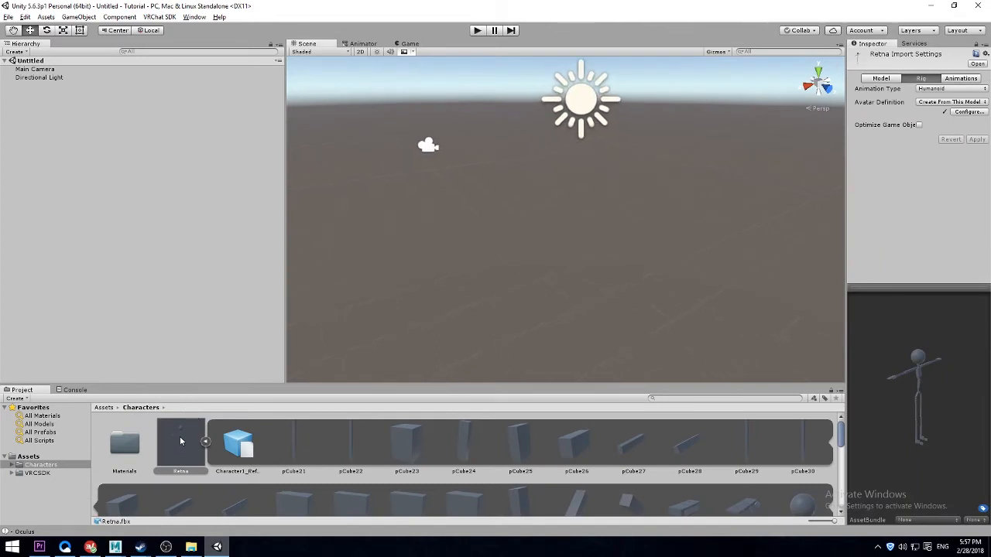
left_click_drag(179, 440, 86, 161)
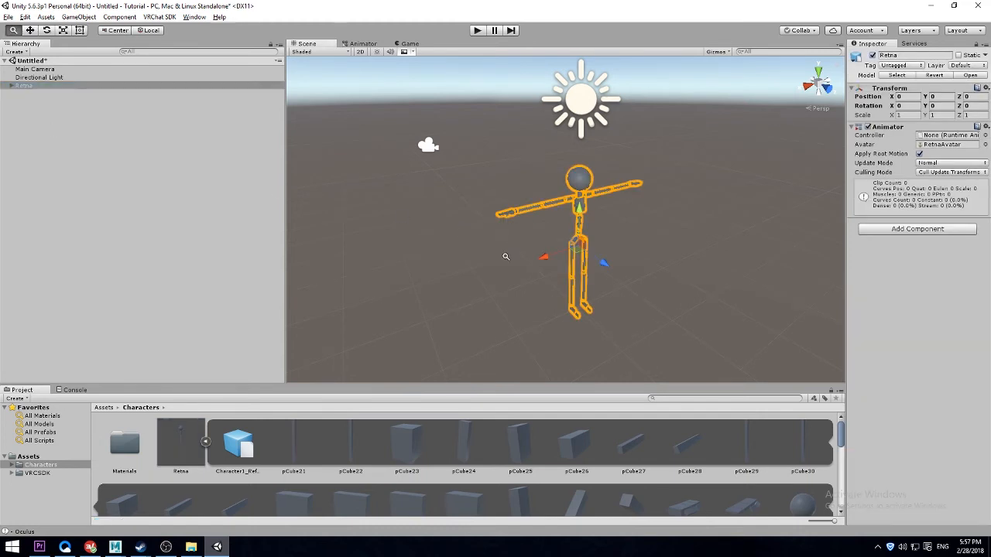
- Inspect the placed Retna model in the scene from several angles and distances
right_click_drag(504, 259, 451, 250, "alt")
left_click_drag(452, 250, 462, 249, "alt")
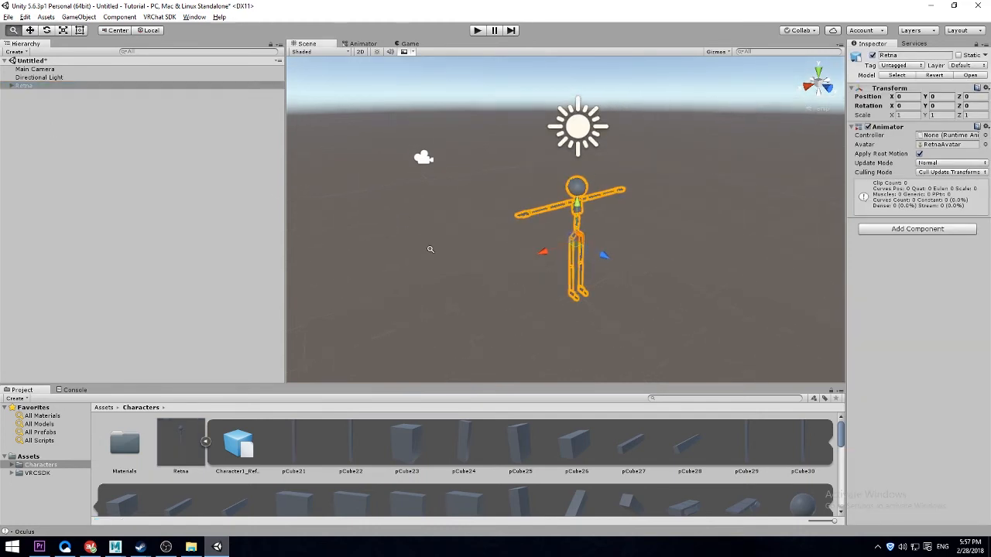
right_click_drag(431, 248, 763, 288, "alt")
left_click_drag(764, 288, 680, 279, "alt")
right_click_drag(680, 280, 602, 272, "alt")
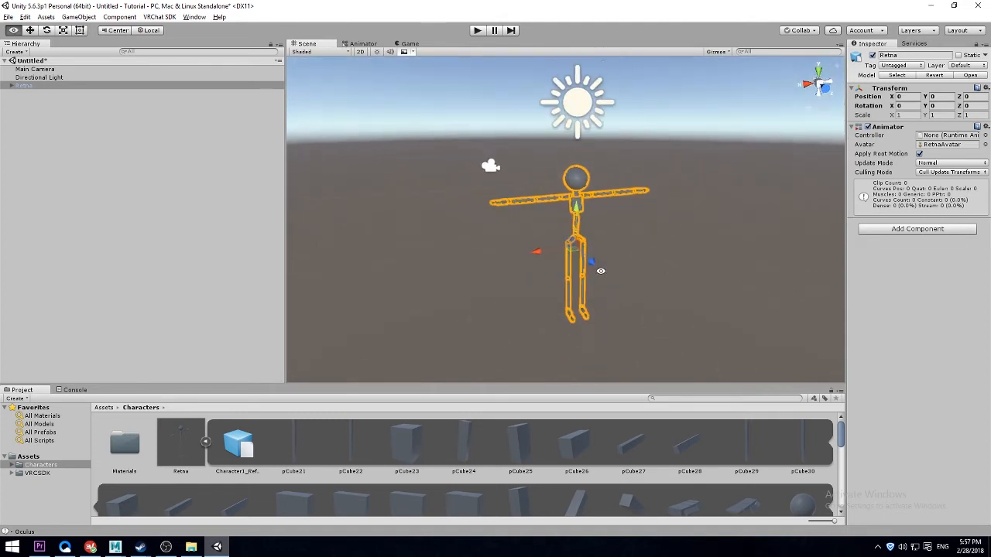
left_click_drag(622, 279, 646, 278, "alt")
key("q")
key("w")
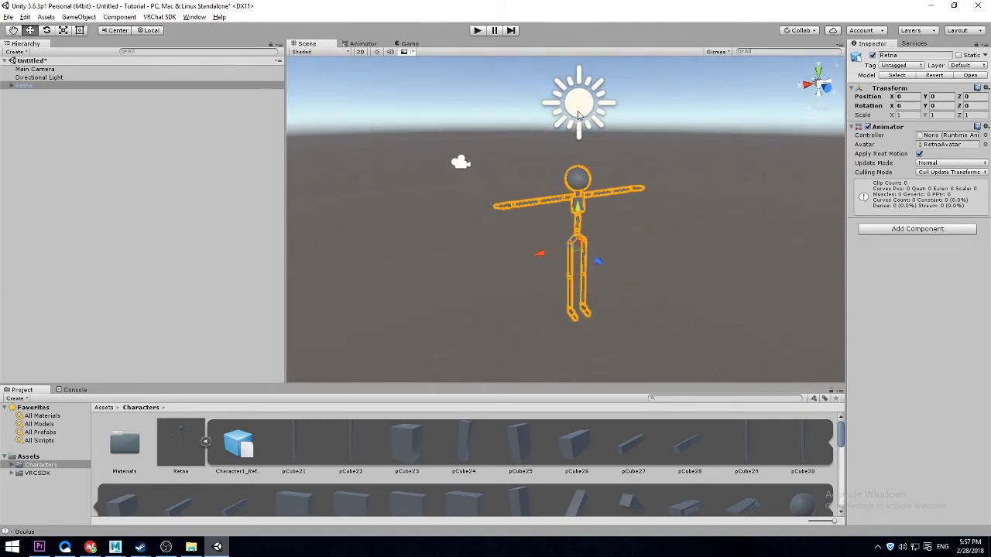
- Delete the directional light and the main camera from the scene
left_click(582, 115)
key("Delete")
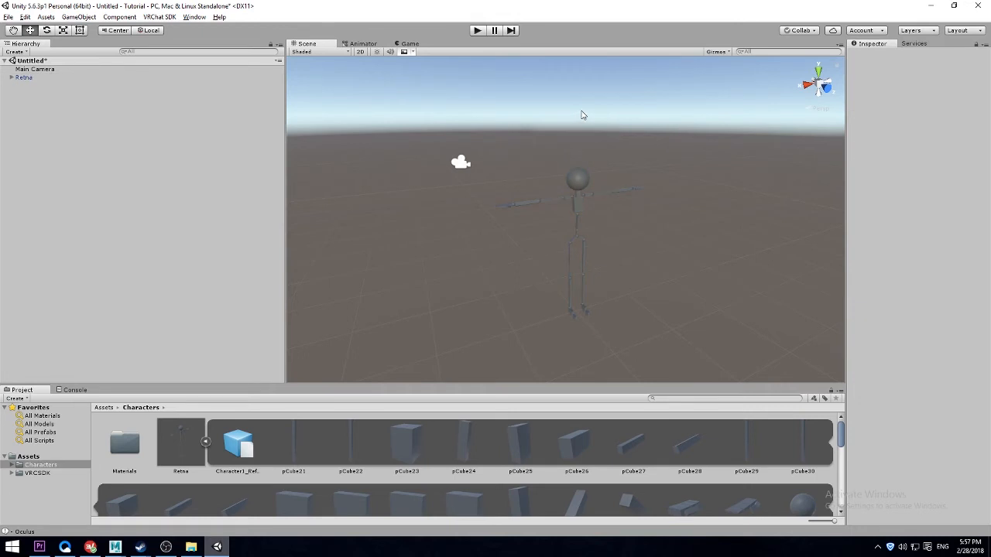
left_click(459, 165)
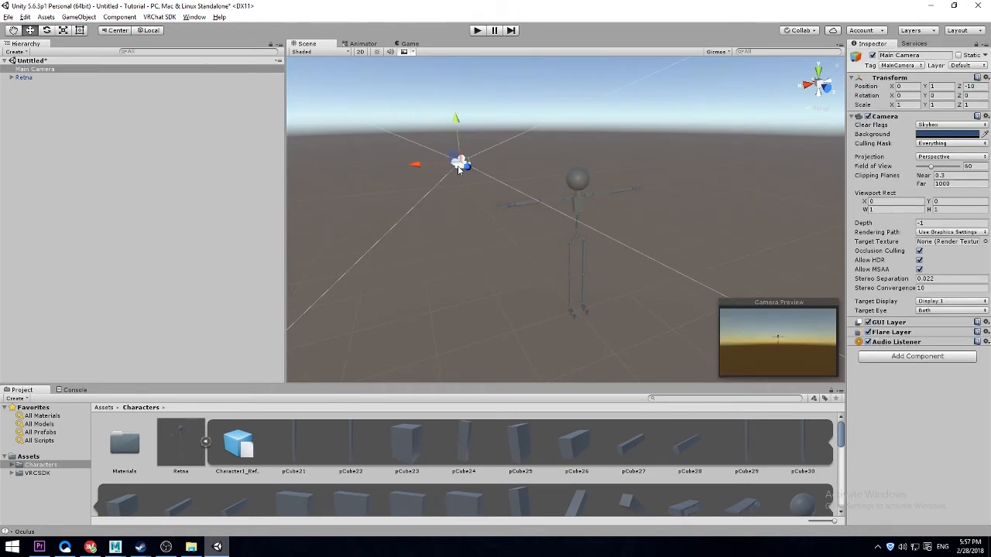
key("Delete")
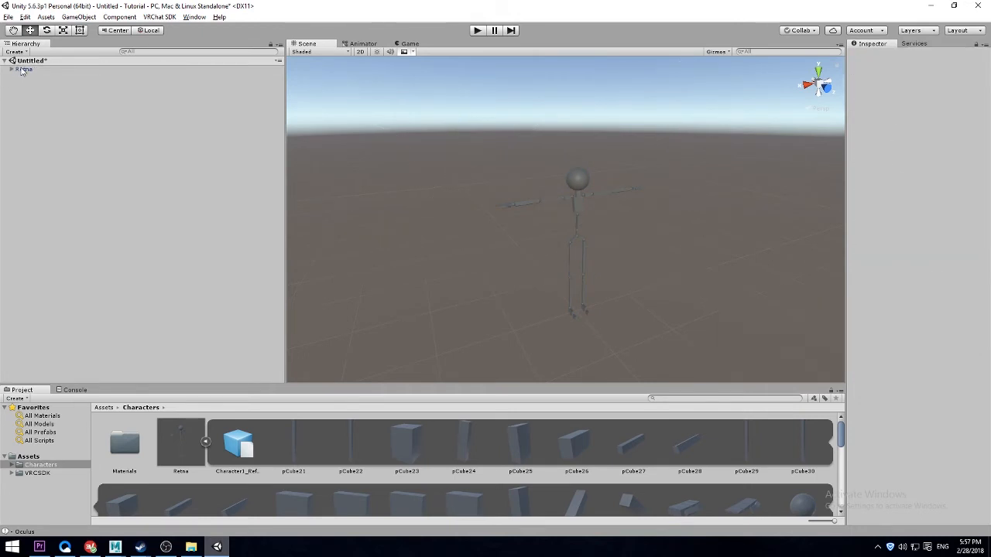
- Collapse the Retna asset's contents and create a material named Clothes in the Characters folder
right_click_drag(477, 173, 768, 275, "alt")
left_click(206, 443)
left_click_drag(768, 276, 521, 263, "alt")
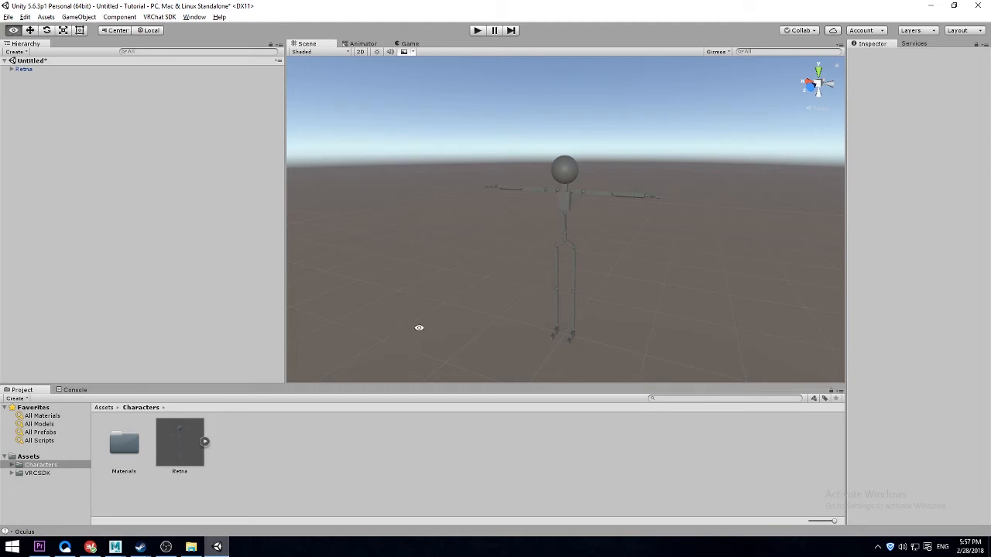
left_click(244, 440)
right_click(244, 440)
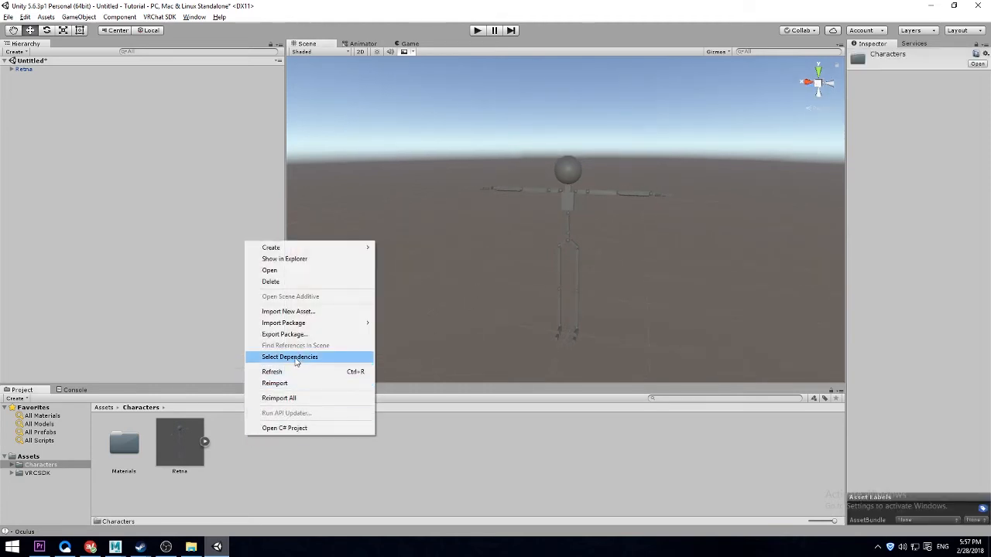
mouse_move(314, 249)
mouse_move(185, 285)
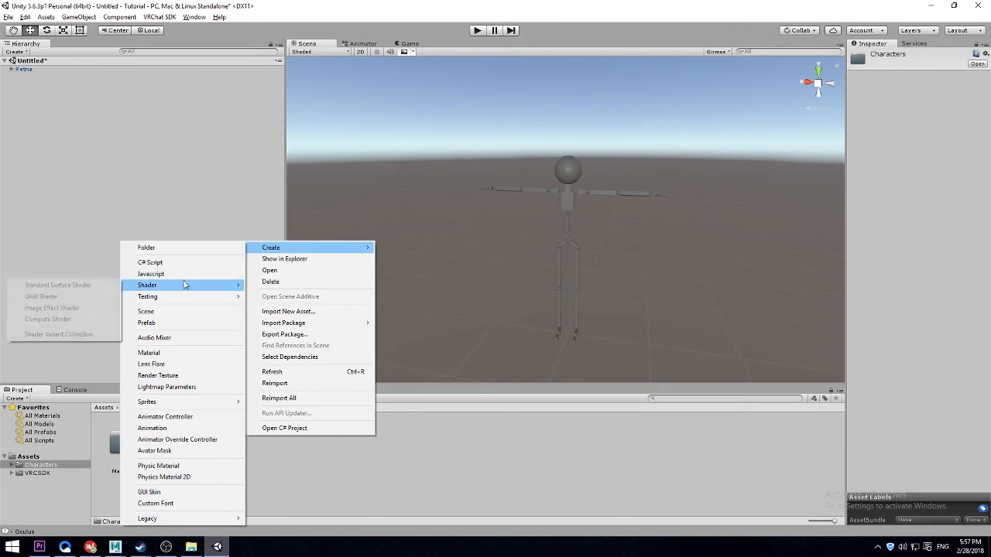
left_click(181, 356)
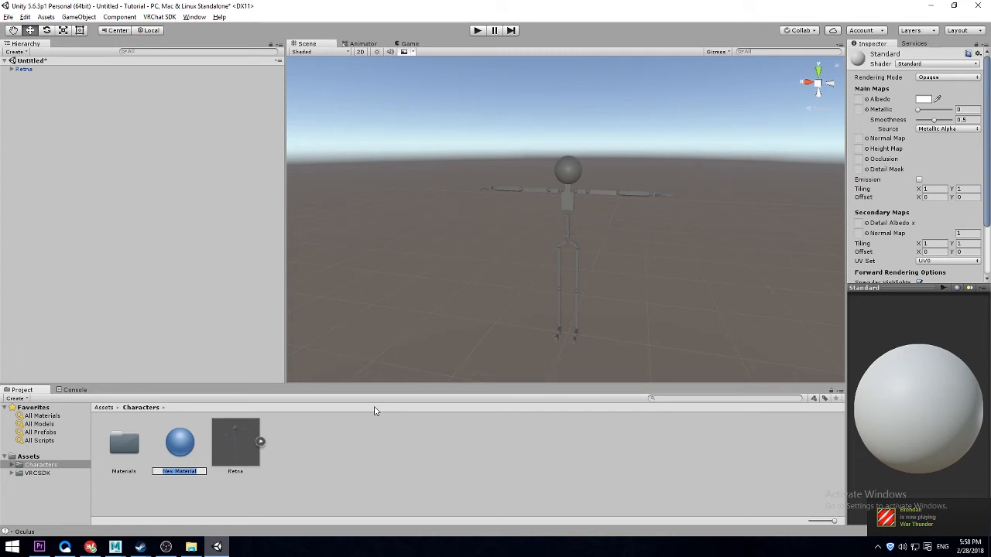
type("Clothes")
key("Return")
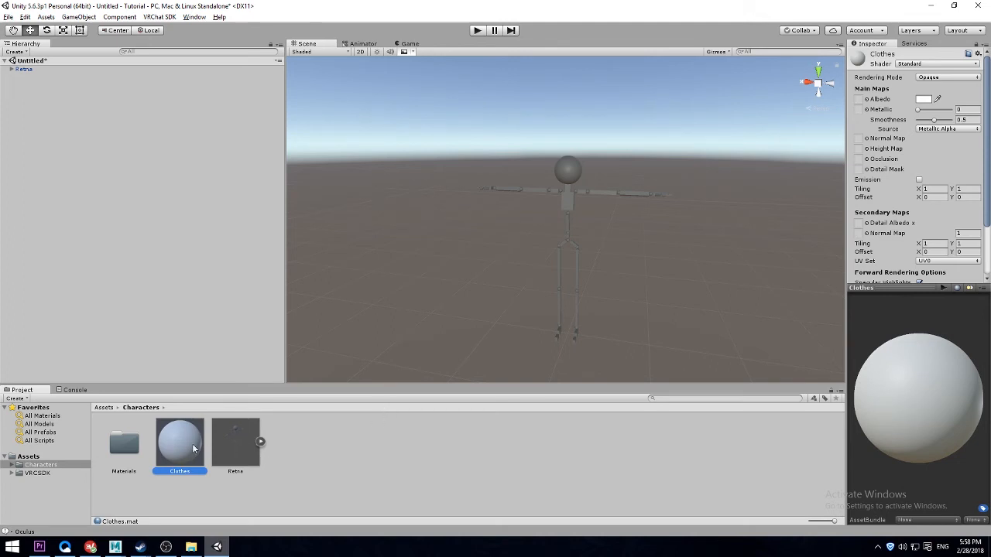
- Apply the Clothes material to Retna's chest, spine, both hip pieces and both upper legs
left_click_drag(192, 442, 570, 204)
left_click_drag(184, 440, 570, 229)
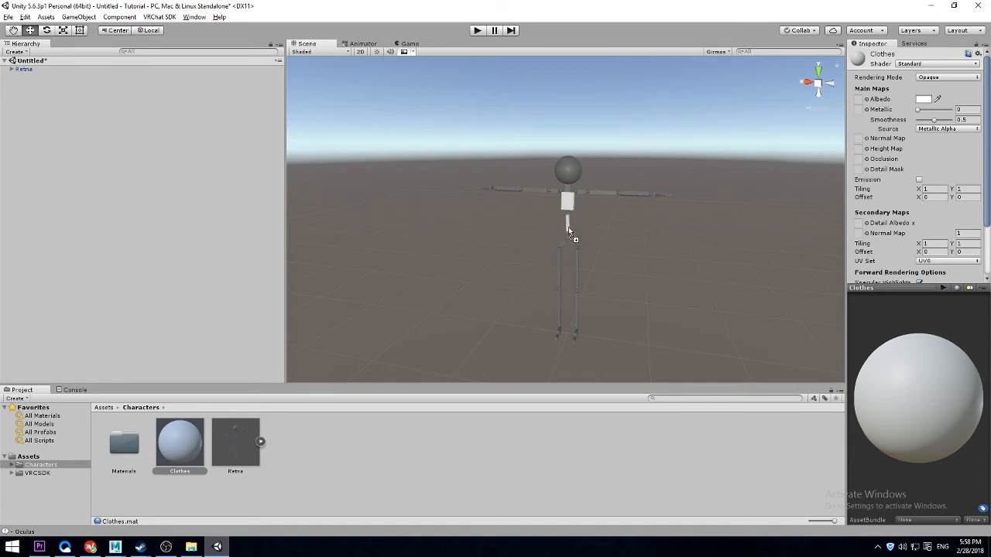
left_click_drag(190, 458, 566, 246)
left_click_drag(199, 456, 573, 246)
left_click_drag(177, 439, 563, 276)
left_click_drag(177, 447, 577, 273)
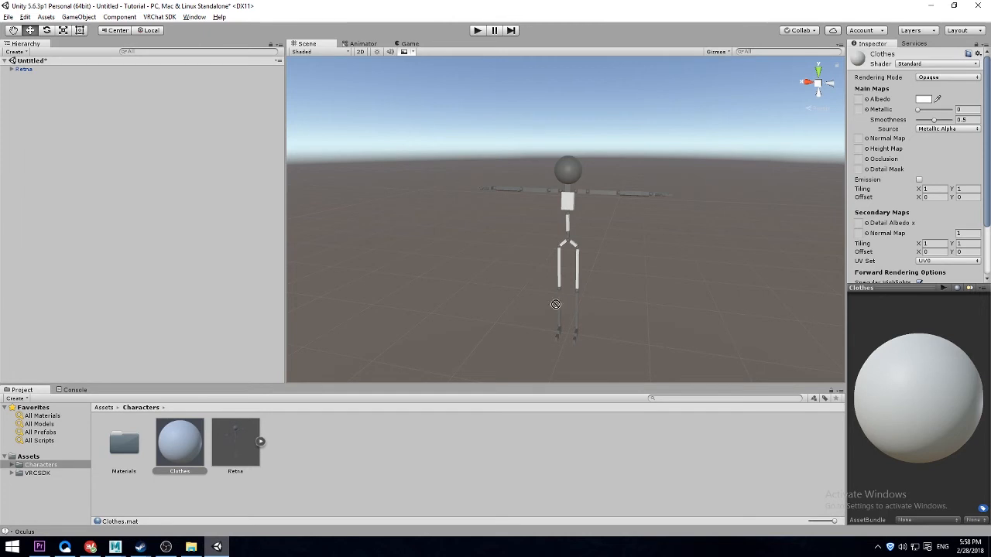
- Try adjusting the Clothes material's metallic value
left_click(674, 271)
left_click(181, 442)
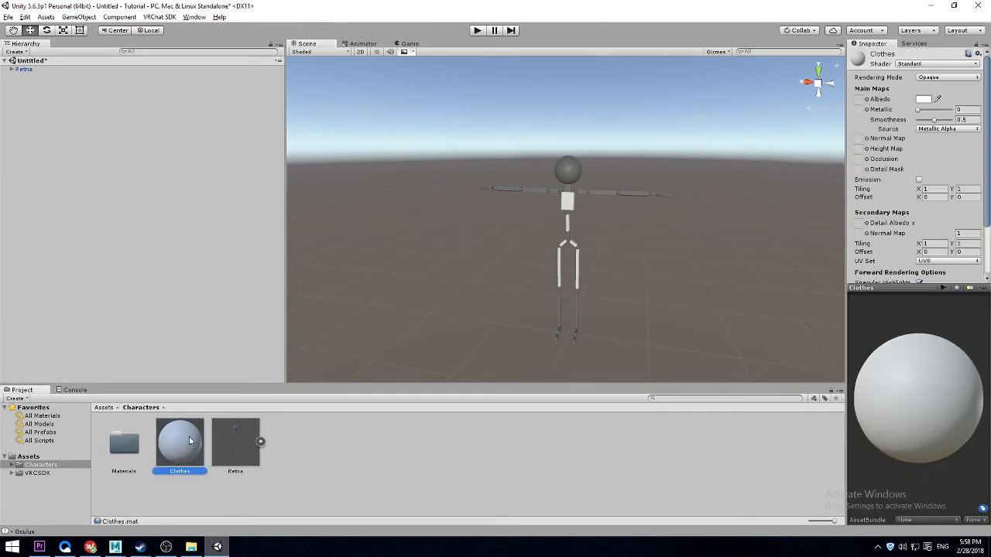
mouse_move(924, 112)
left_mouse_down()
mouse_move(951, 110)
mouse_move(907, 117)
left_mouse_up()
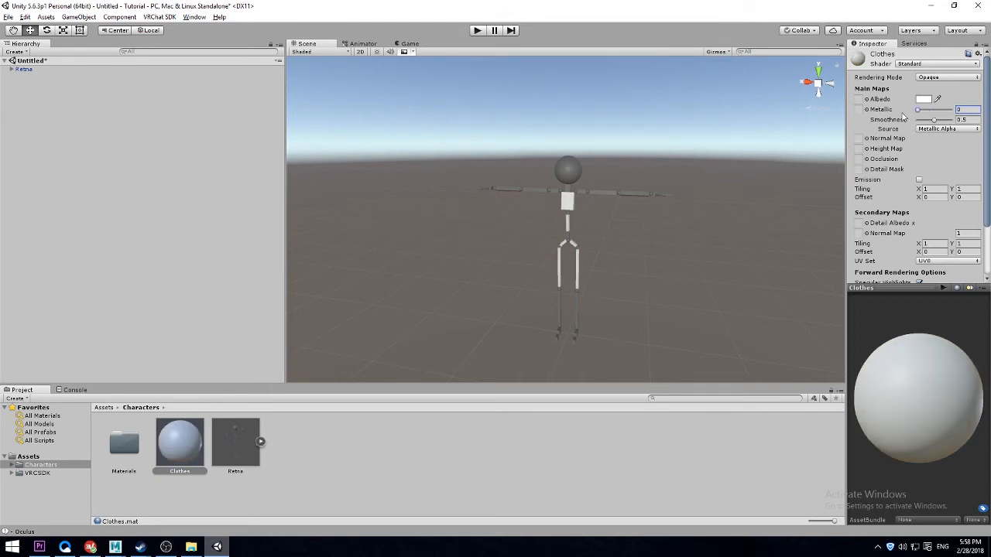
- Apply the Clothes material to Retna's lower legs, upper arms and forearms
left_click_drag(200, 431, 564, 311)
left_click_drag(182, 443, 574, 308)
left_click_drag(182, 459, 528, 190)
left_click_drag(198, 448, 504, 194)
left_click_drag(190, 445, 599, 193)
left_click_drag(199, 441, 565, 221)
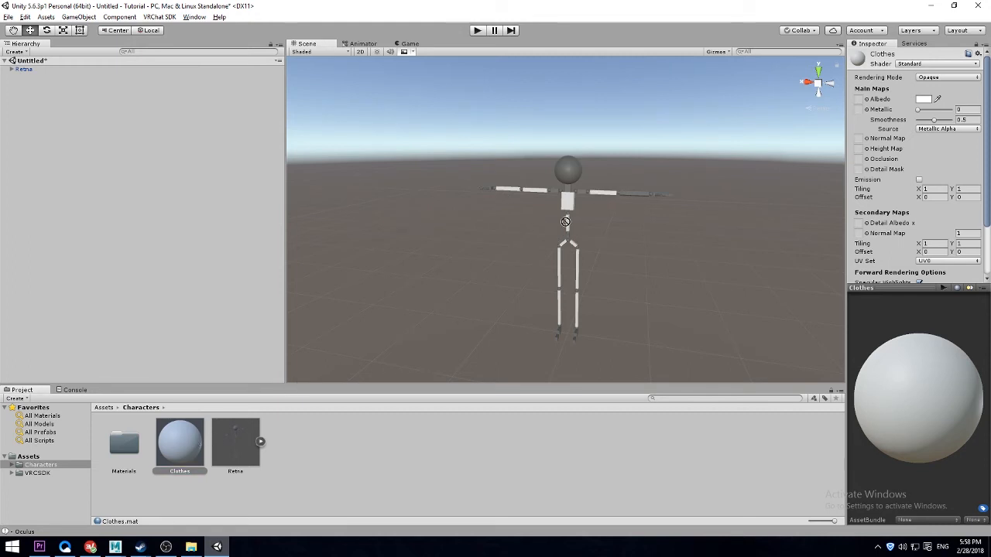
left_click_drag(410, 304, 326, 357, "alt")
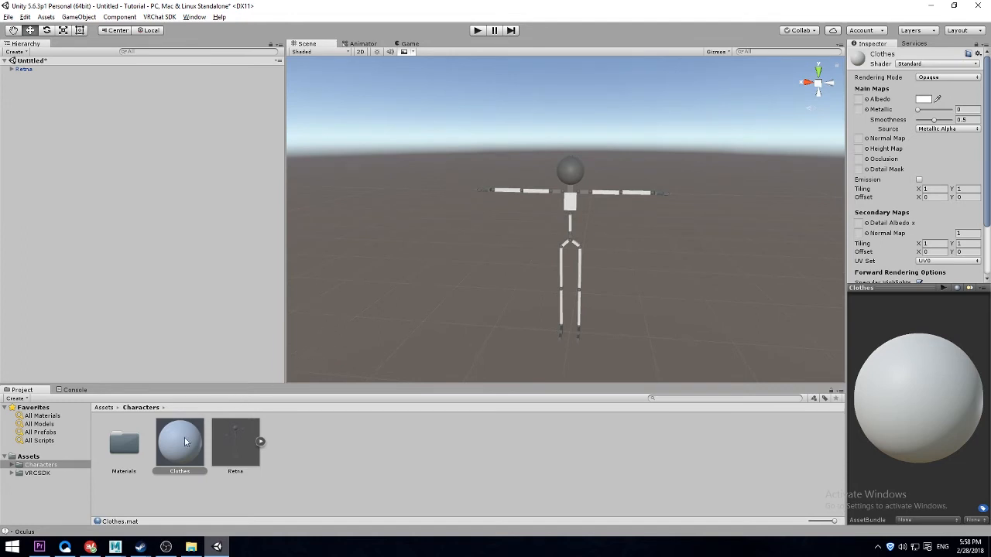
- Add a VRC_Avatar Descriptor component to the Retna object in the scene
left_click_drag(472, 239, 553, 200)
left_click_drag(519, 263, 585, 240, "alt")
left_click(33, 89)
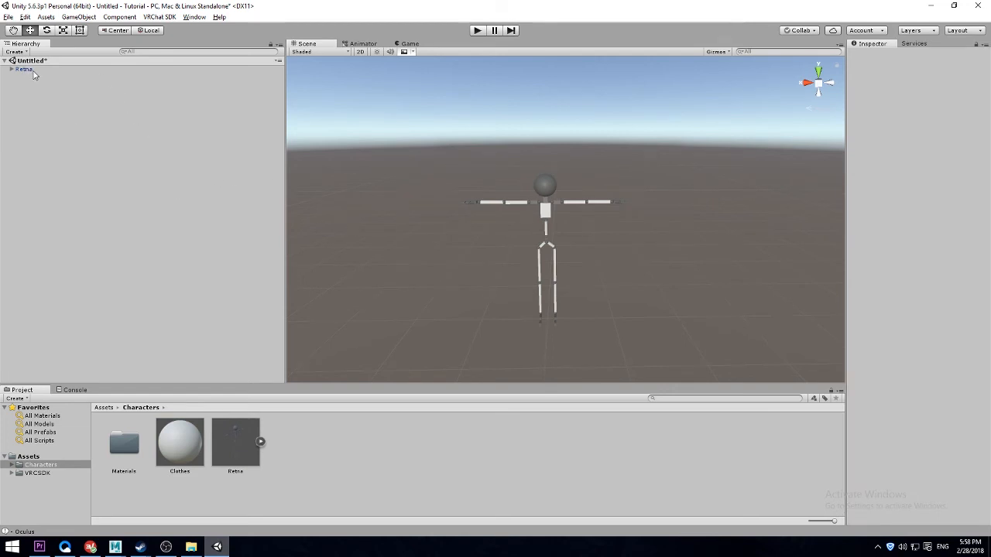
left_click(32, 71)
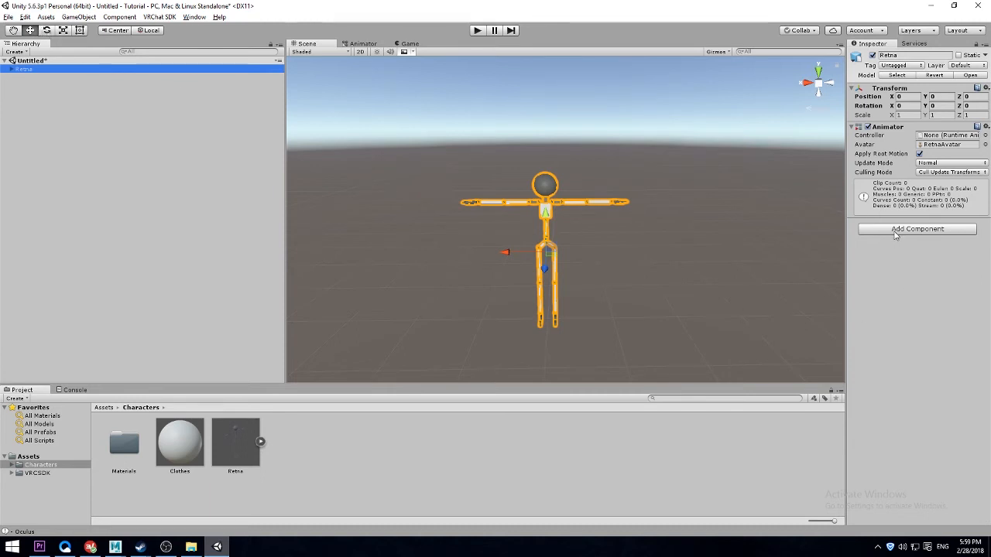
left_click(626, 304)
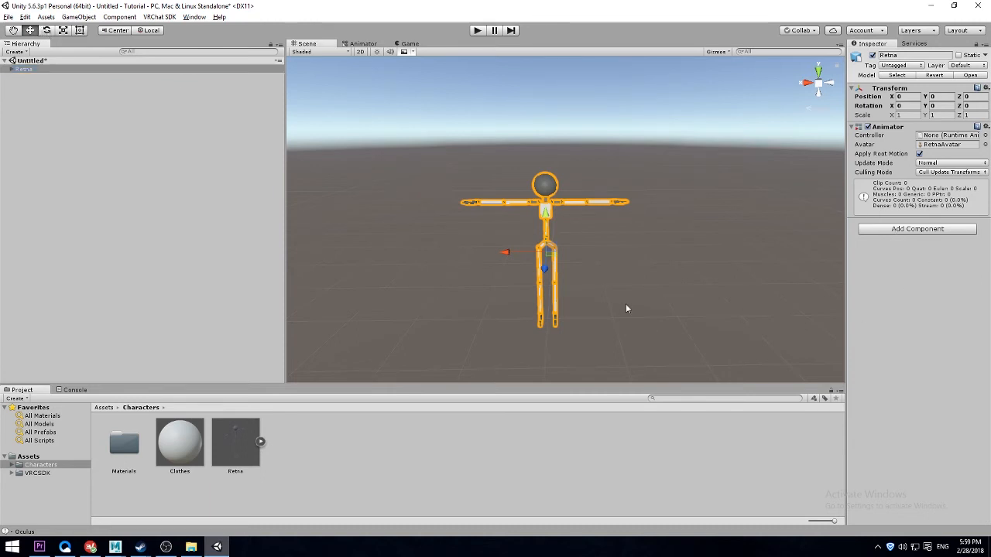
left_click(234, 436)
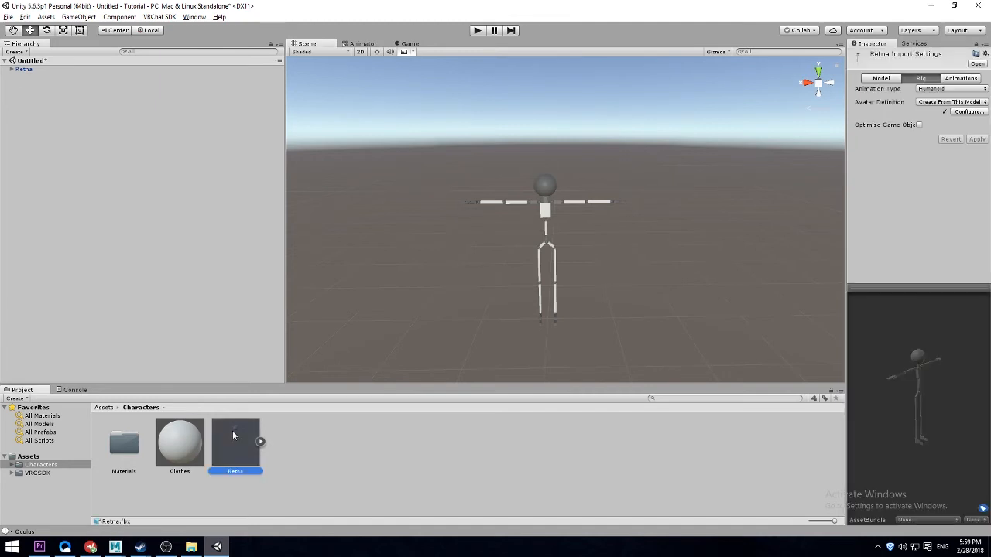
left_click(27, 69)
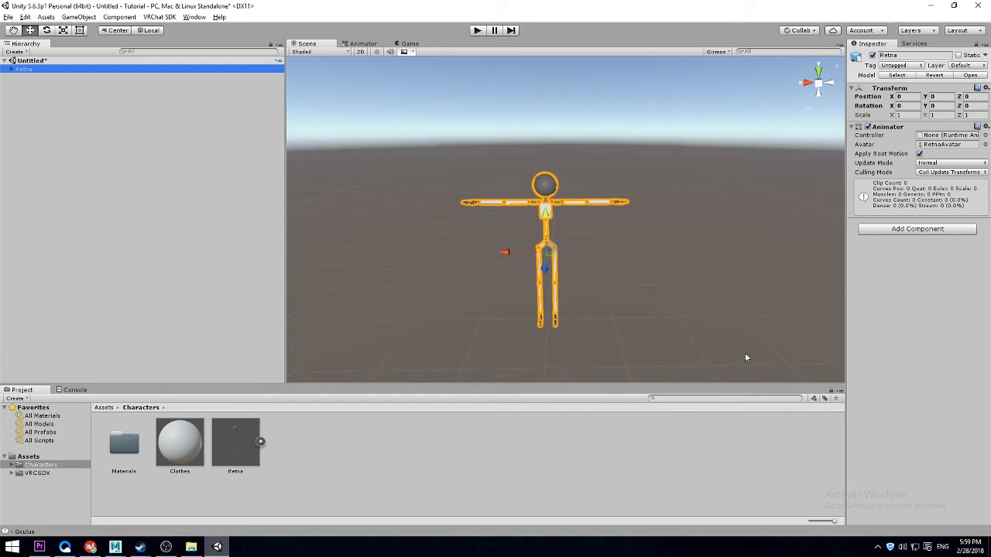
left_click(917, 229)
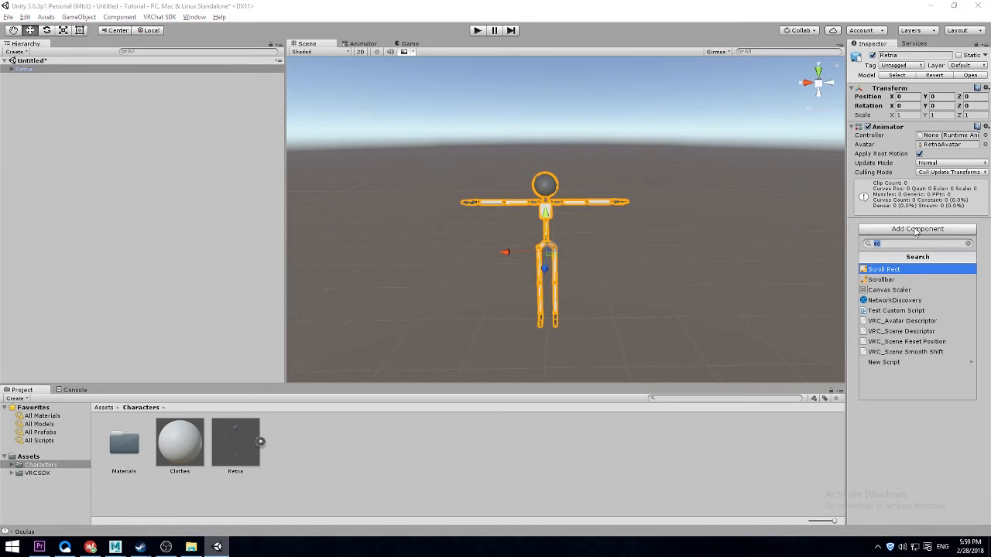
type("scr")
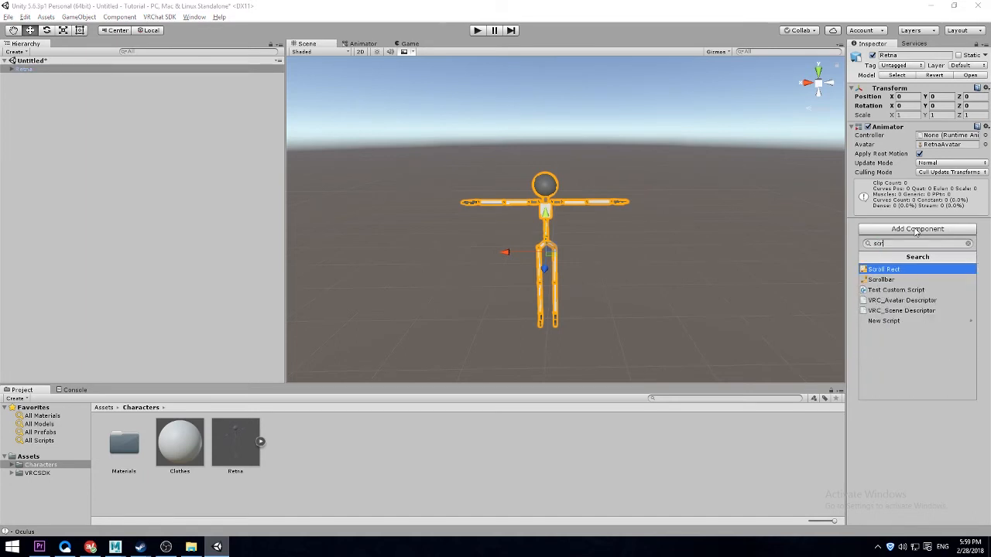
left_click(903, 302)
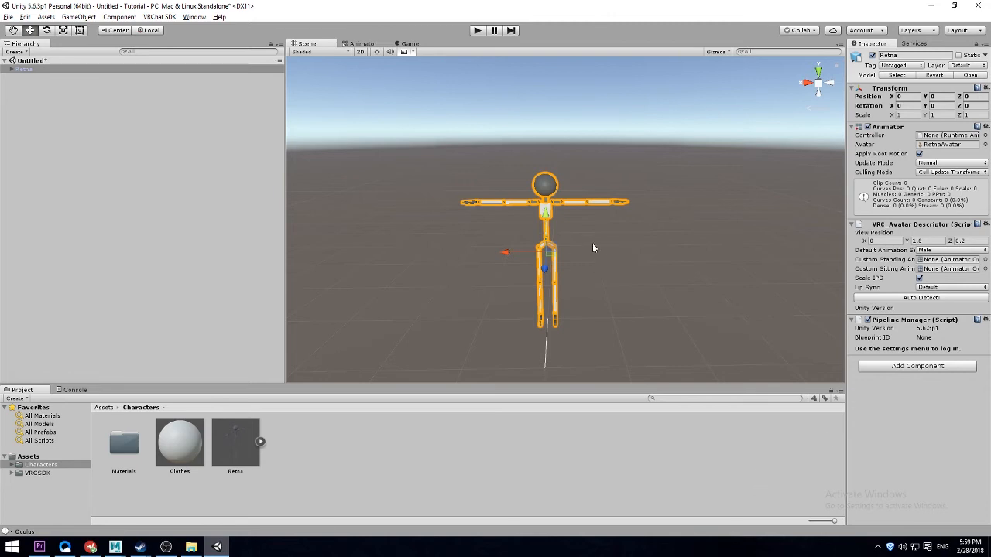
- Examine the avatar's view position marker relative to Retna's body from several angles
left_click_drag(358, 212, 454, 213, "alt")
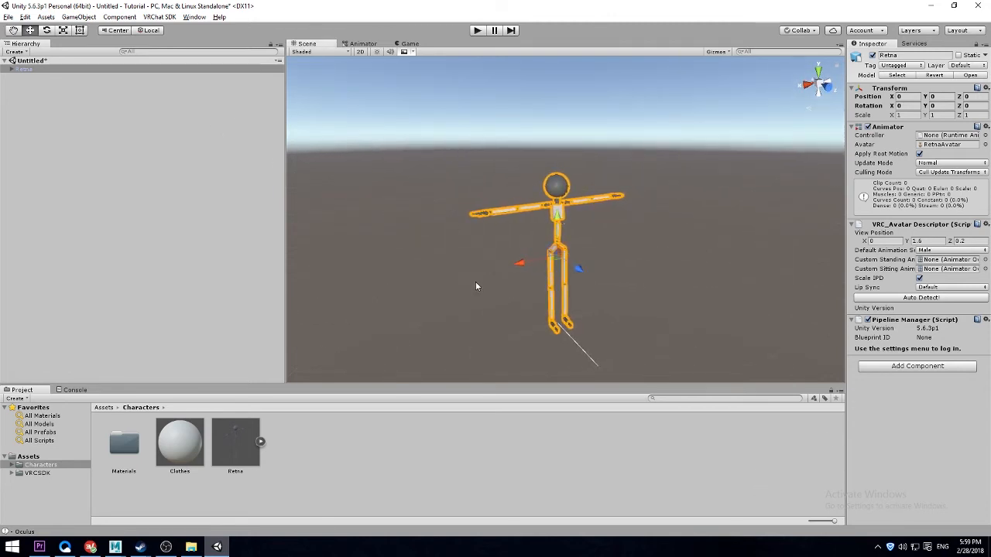
right_click_drag(476, 286, 754, 317, "alt")
right_click_drag(682, 292, 485, 259, "alt")
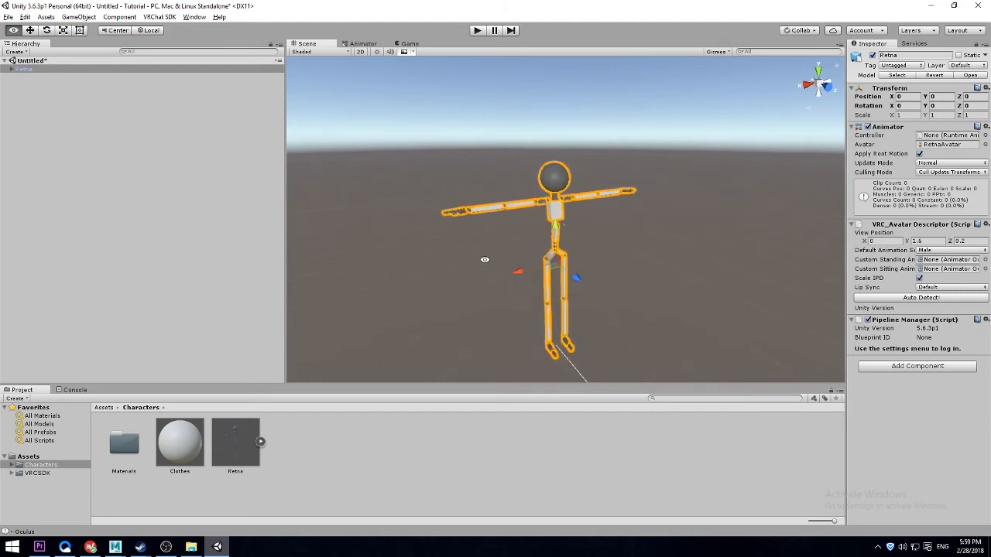
left_click_drag(485, 259, 514, 255, "alt")
left_click_drag(460, 247, 457, 257, "alt")
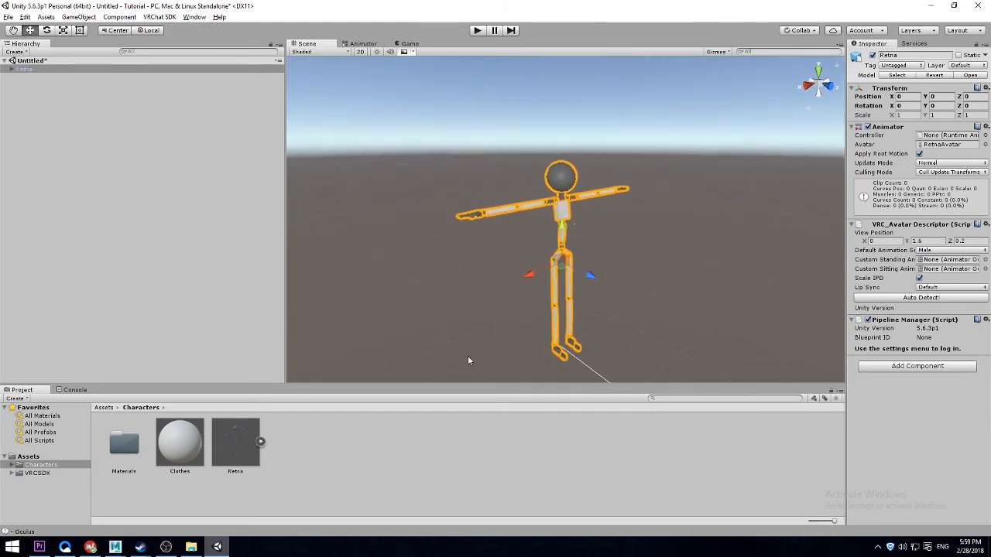
right_click_drag(498, 271, 591, 271, "alt")
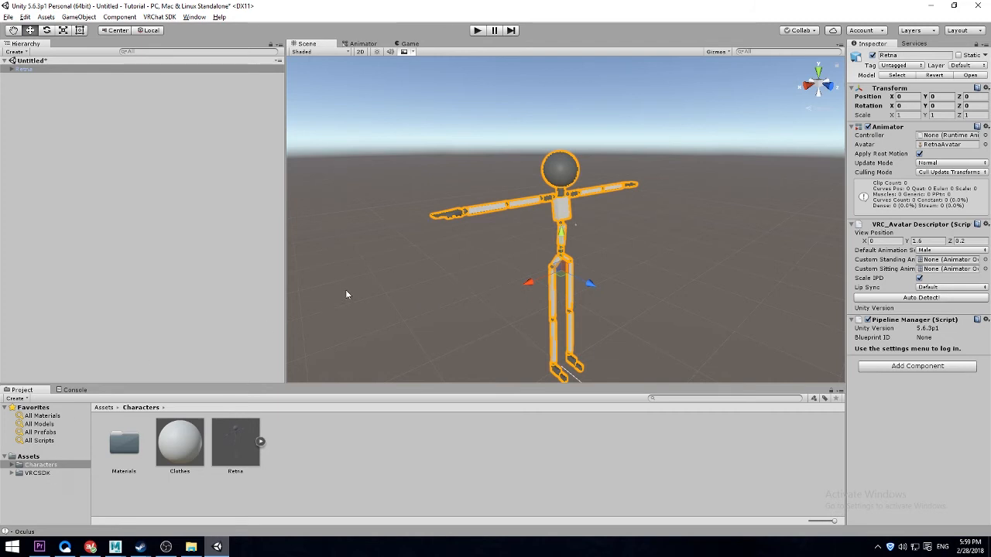
left_click_drag(490, 270, 651, 255, "alt")
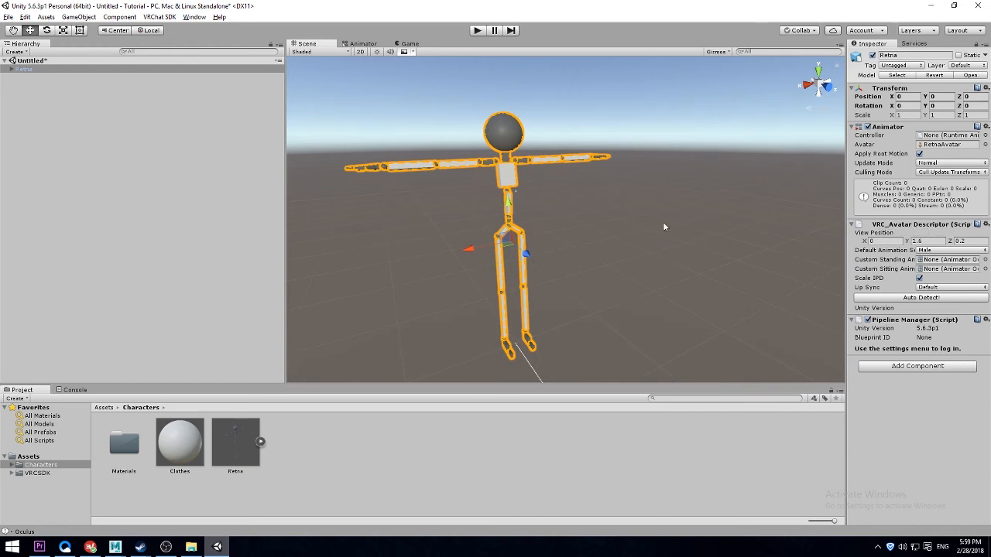
right_click_drag(571, 206, 661, 208, "alt")
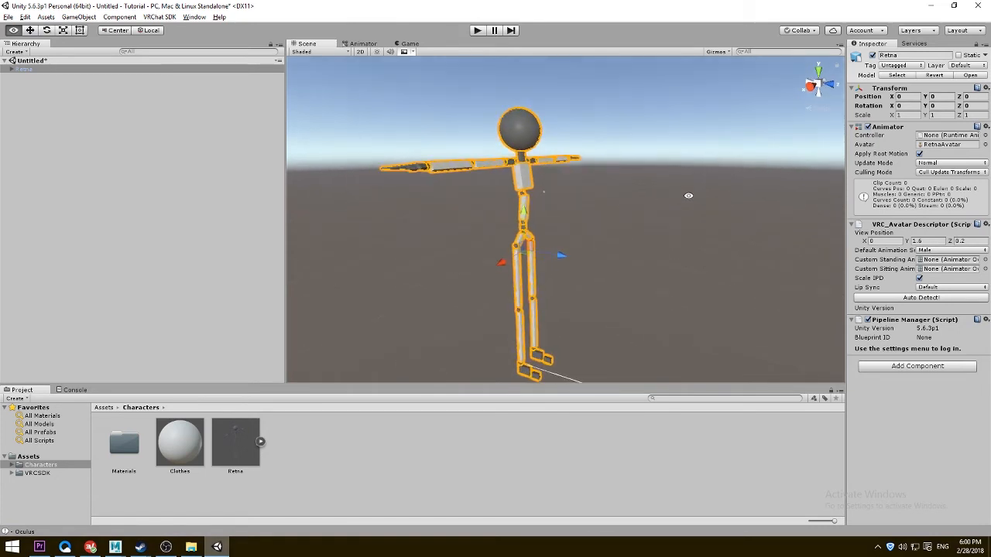
- Raise the avatar descriptor's view position to Y 2.08, at the level of Retna's head
left_click_drag(660, 207, 565, 257, "alt")
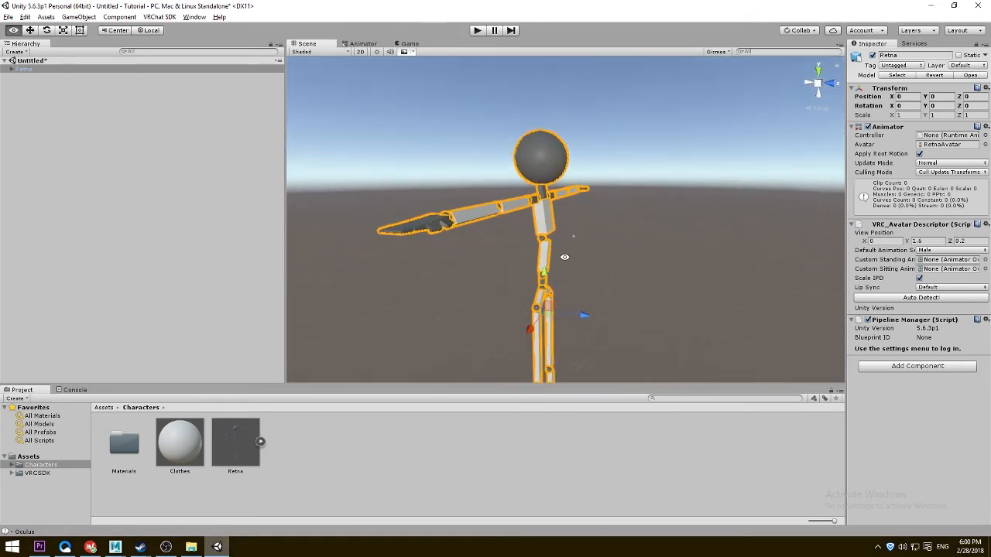
right_click_drag(564, 256, 714, 292, "alt")
middle_click_drag(714, 292, 720, 154, "alt")
right_click_drag(622, 212, 689, 197, "alt")
middle_click_drag(689, 196, 652, 335, "alt")
right_click_drag(631, 283, 615, 260, "alt")
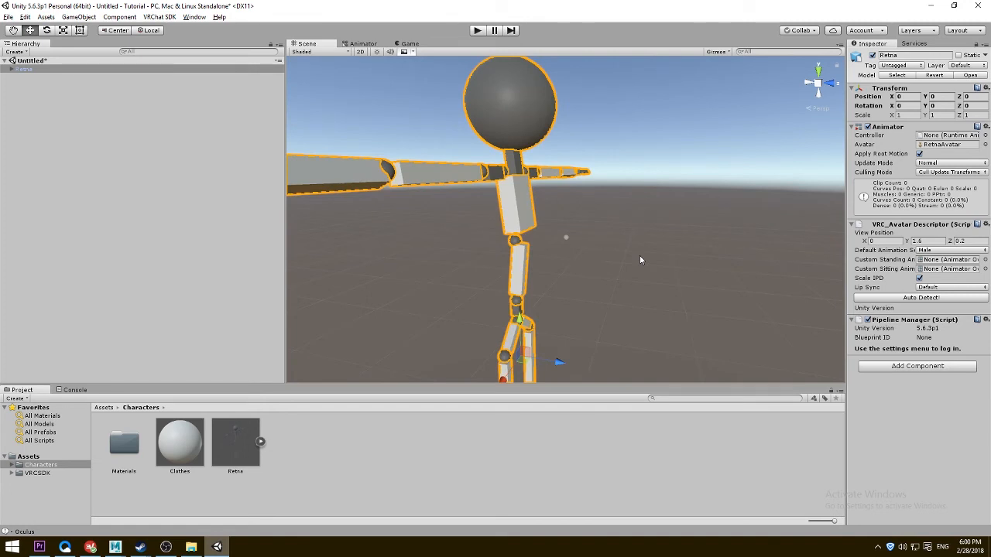
left_click_drag(587, 254, 577, 261, "alt")
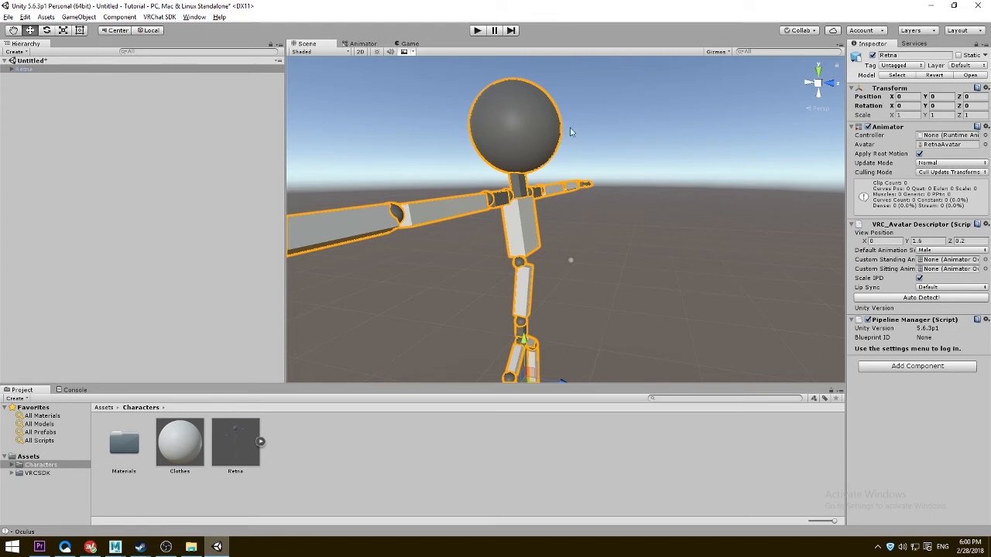
left_click_drag(618, 159, 642, 192, "alt")
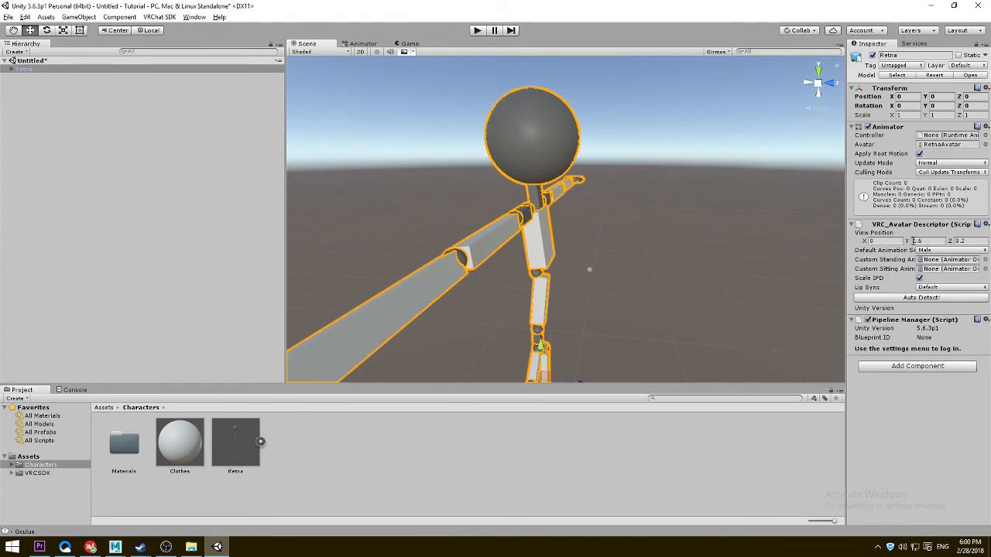
left_click(906, 242)
left_click_drag(904, 242, 918, 244)
left_click_drag(735, 327, 642, 295, "alt")
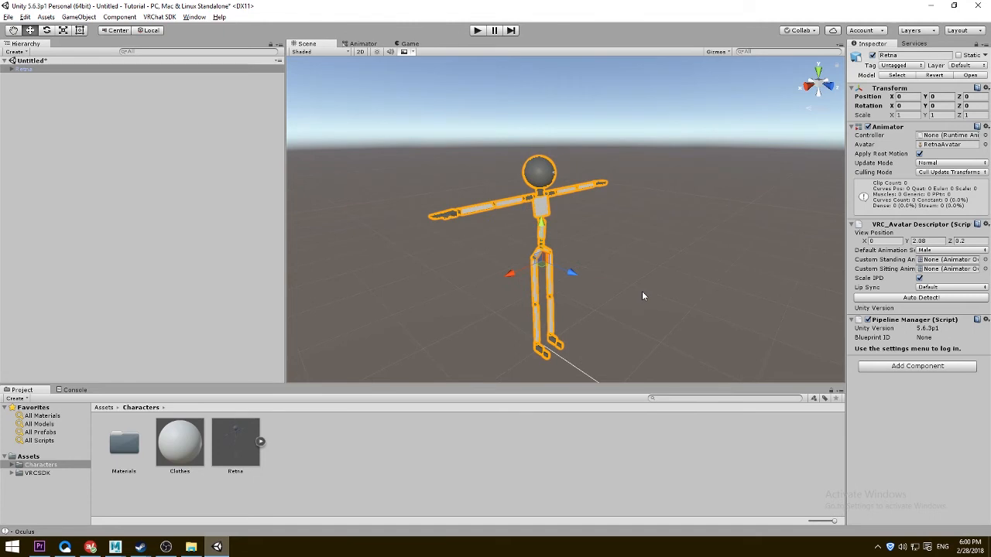
left_click_drag(681, 285, 608, 289, "alt")
middle_click_drag(640, 288, 686, 271)
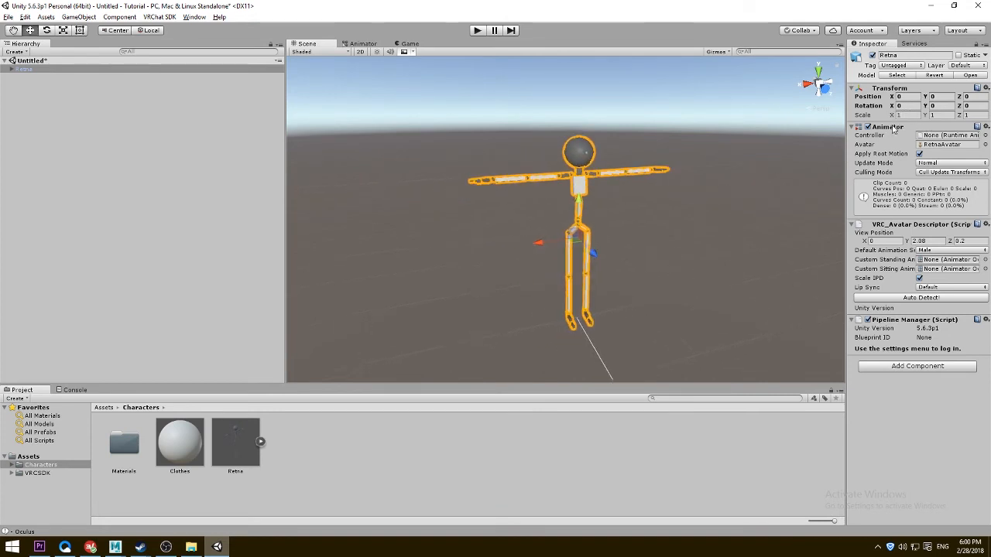
key("alt")
mouse_move(632, 282)
left_mouse_down("alt")
mouse_move(642, 299)
mouse_move(628, 281)
left_mouse_up("alt")
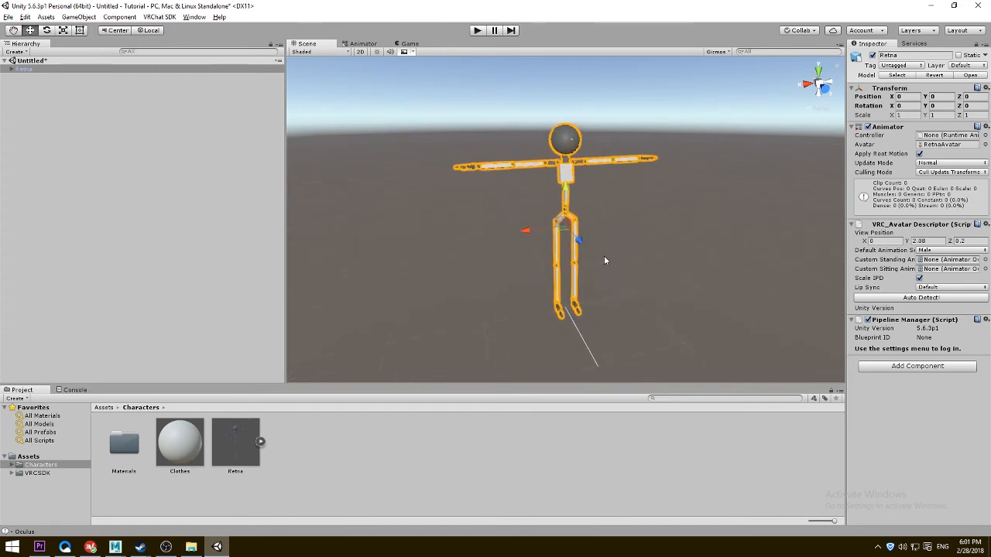
left_click_drag(505, 243, 501, 253, "alt")
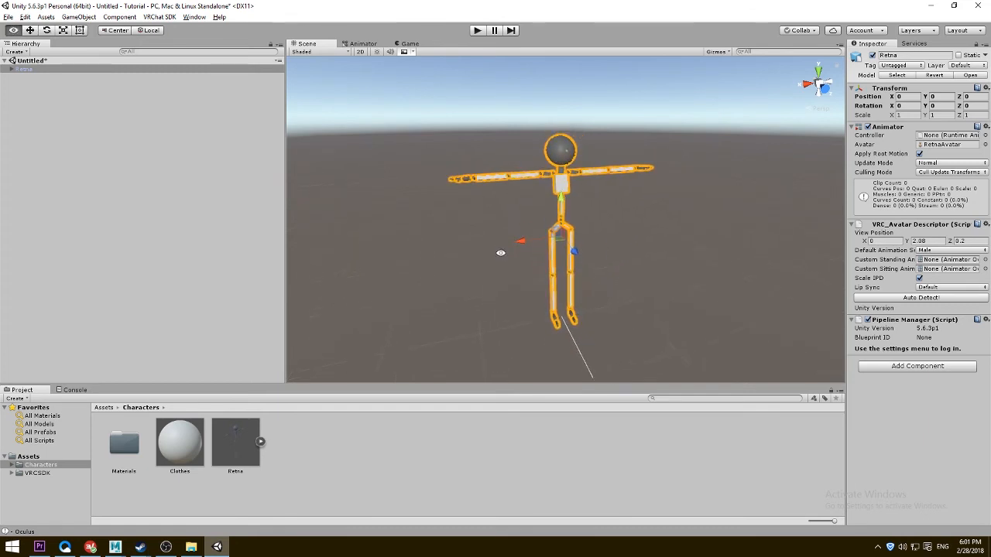
left_click(166, 107)
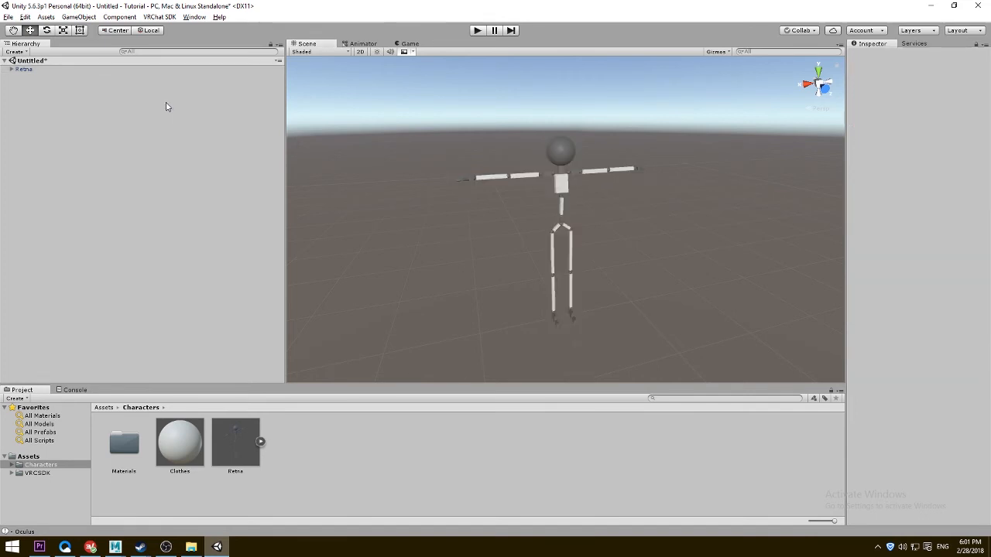
left_click_drag(465, 206, 531, 226, "alt")
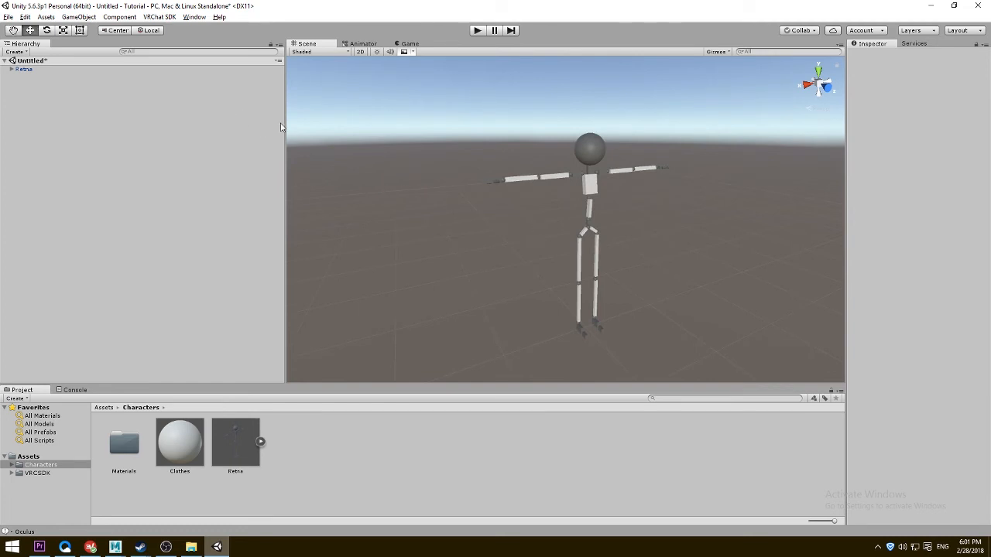
left_click_drag(414, 166, 433, 151, "alt")
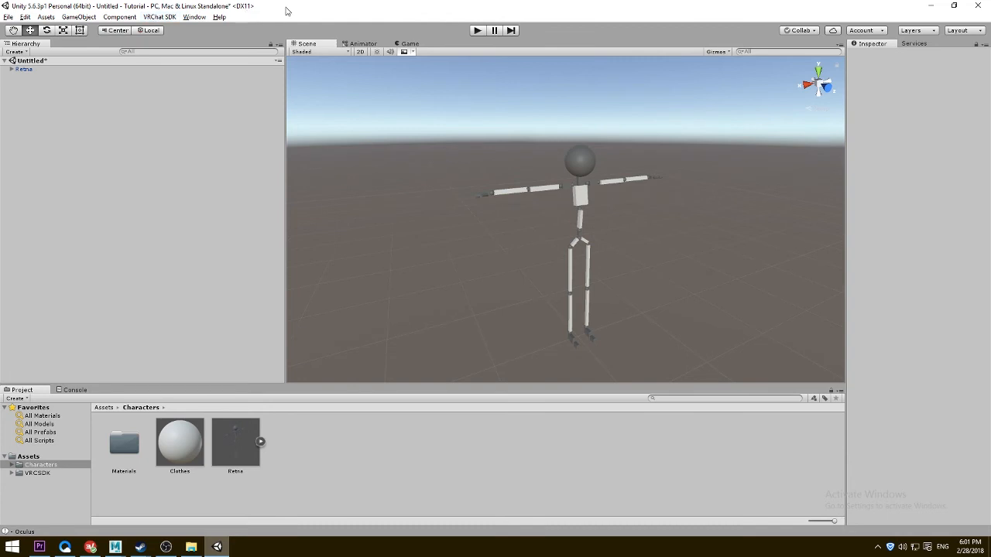
left_click(160, 17)
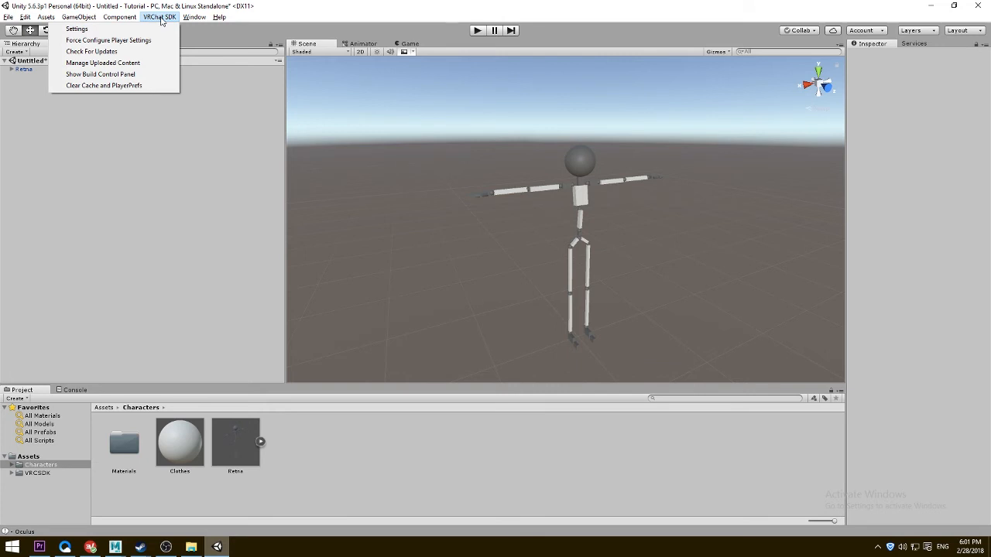
left_click(160, 17)
left_click(160, 18)
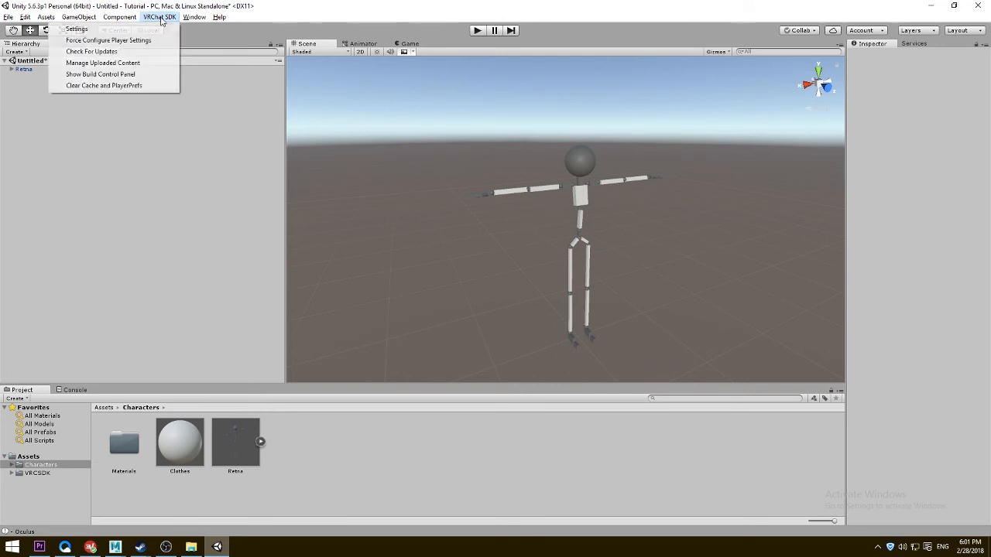
left_click(148, 76)
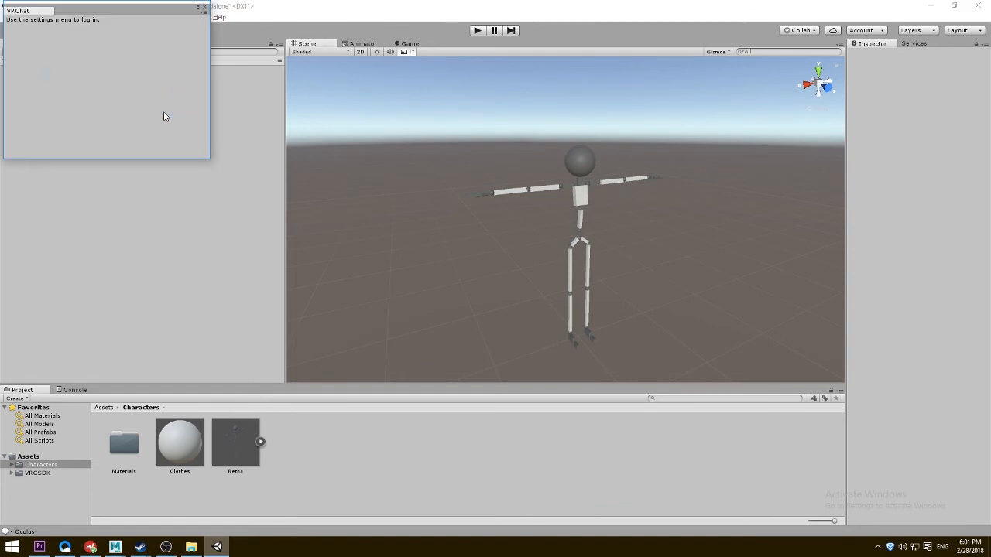
left_click(205, 8)
- Sign in to the VRChat account with its username and password in the SDK settings, and close the settings window
left_click(162, 17)
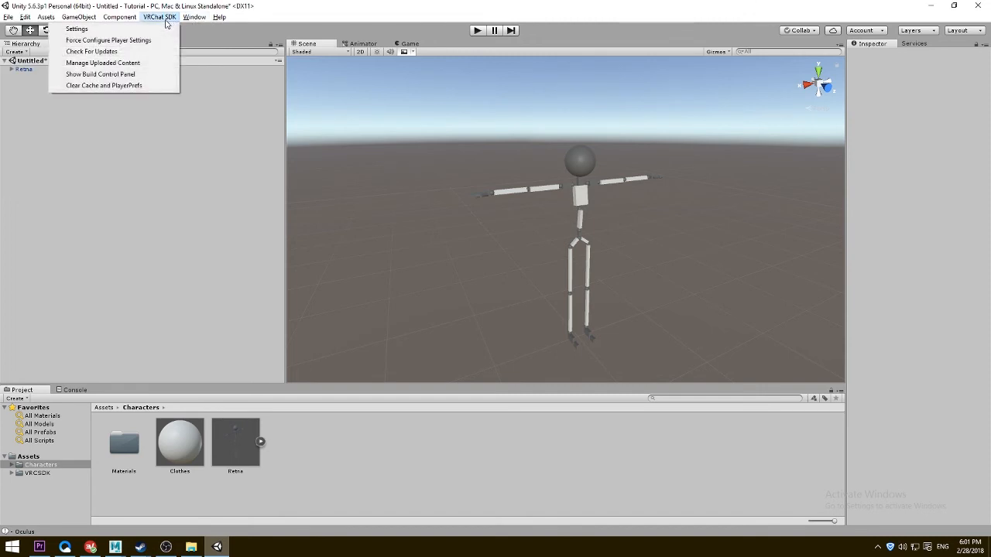
left_click(163, 29)
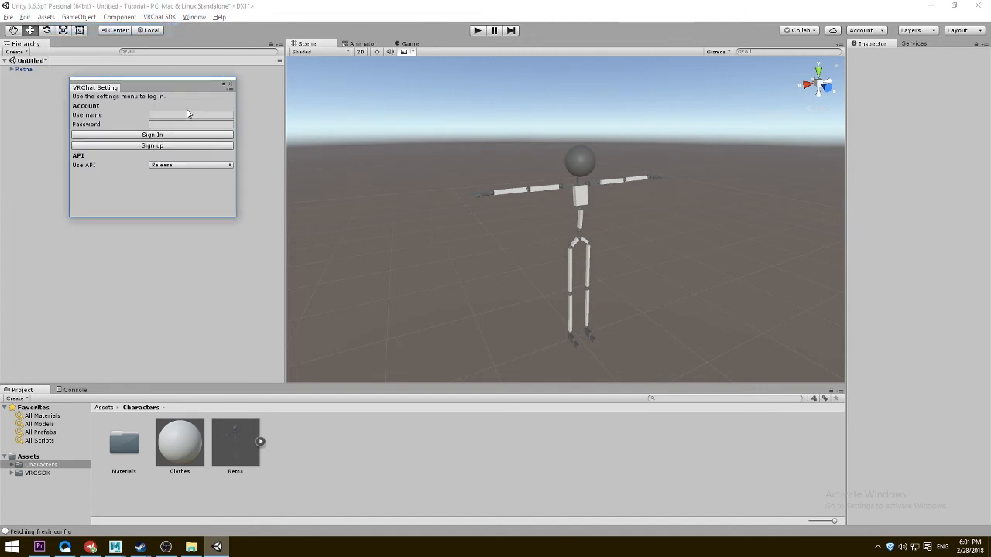
left_click(176, 116)
left_click(163, 152)
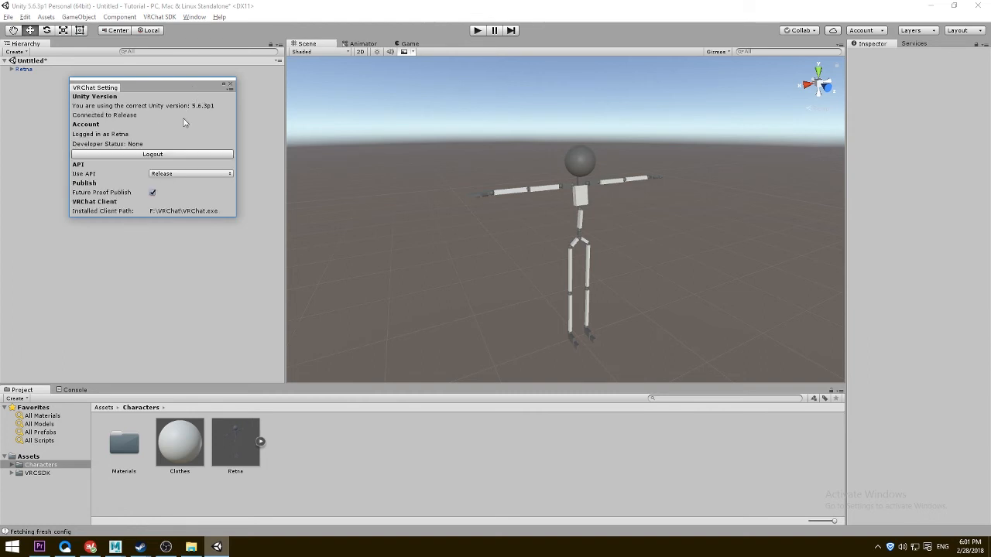
left_click(230, 86)
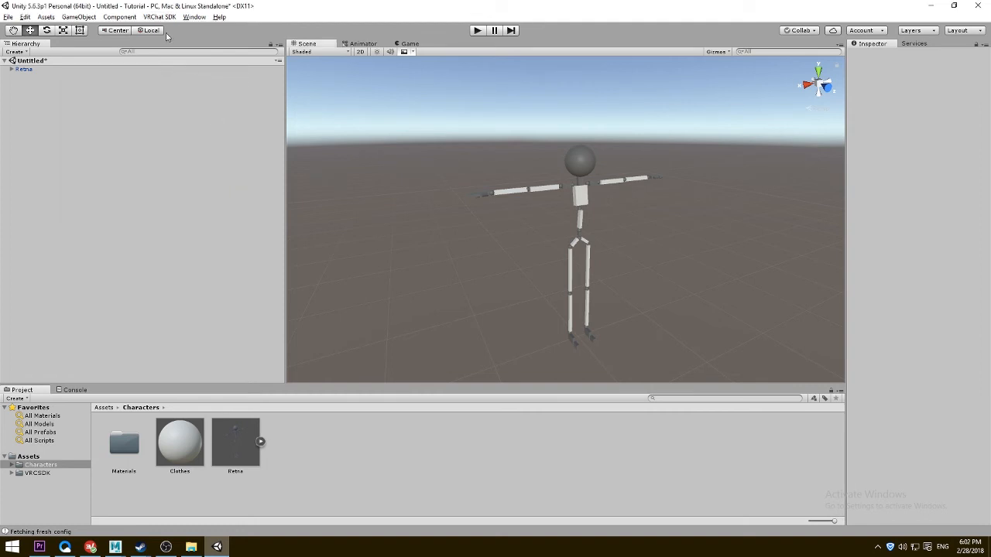
- Select Retna in the scene and open the VRChat SDK build control panel to review the avatar's build options
left_click_drag(528, 210, 426, 210, "alt")
middle_click_drag(425, 210, 466, 199, "alt")
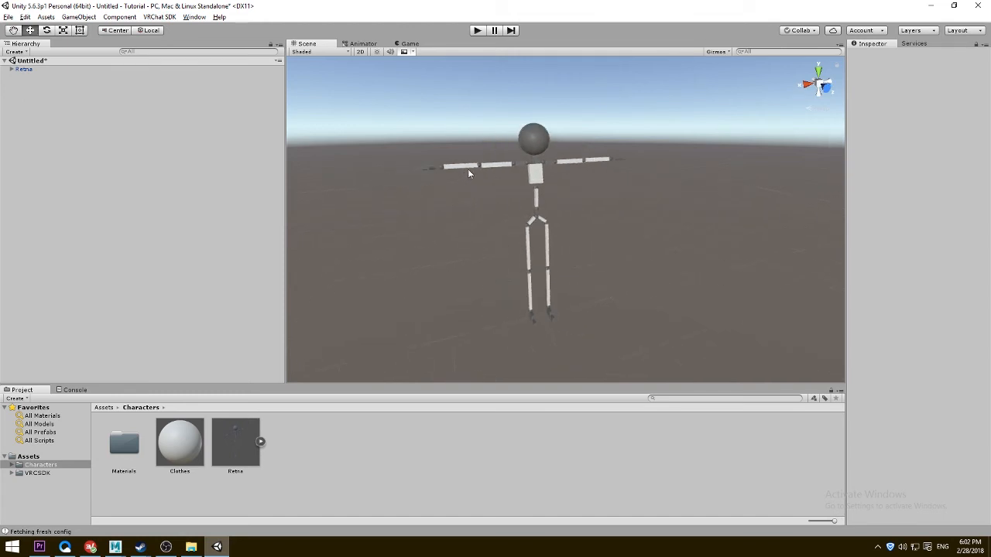
left_click(45, 69)
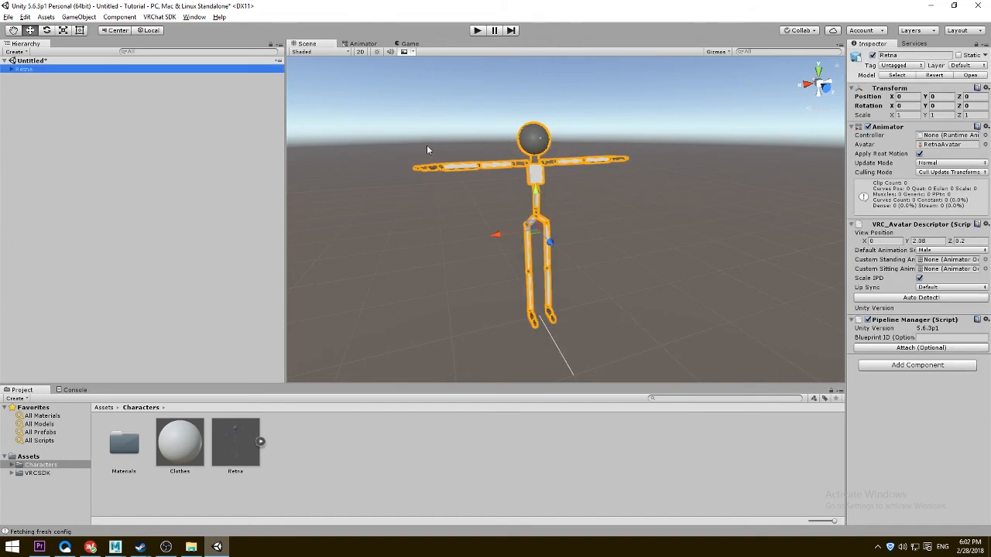
left_click(149, 17)
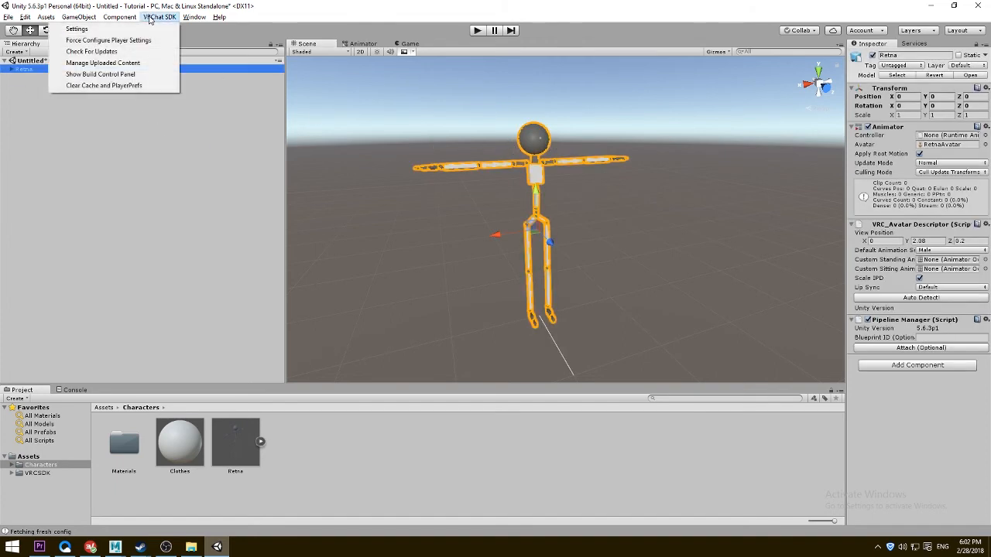
left_click(141, 73)
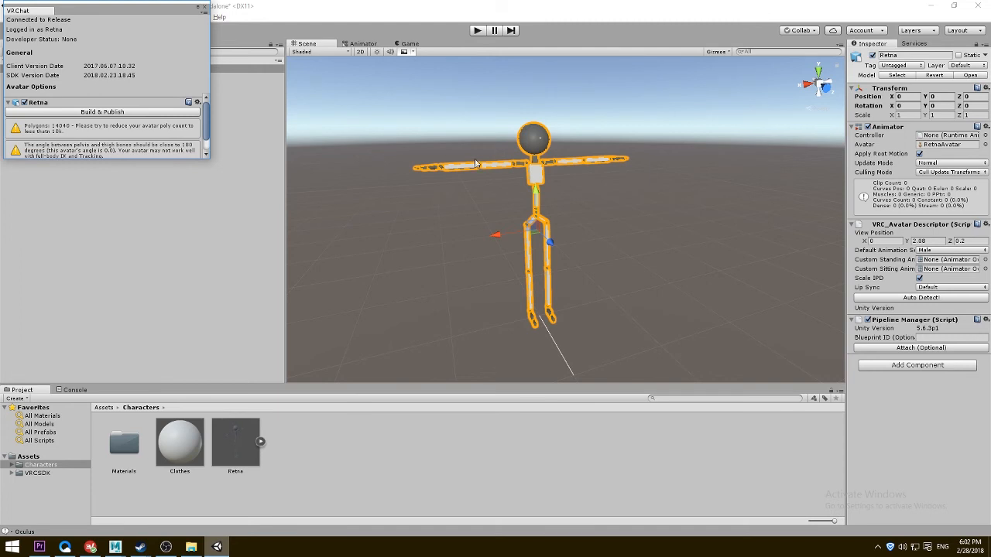
scroll(145, 147, "down", 1)
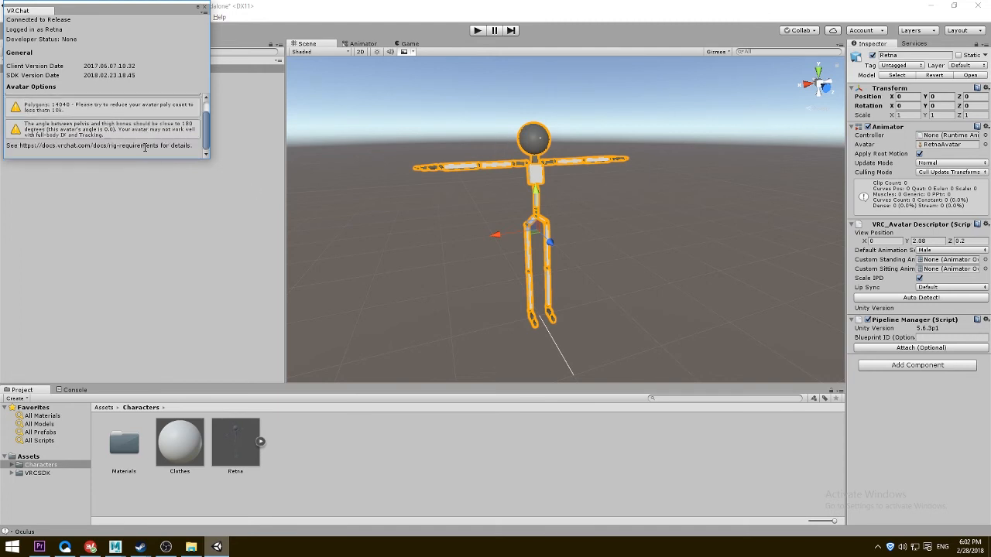
scroll(149, 140, "up", 1)
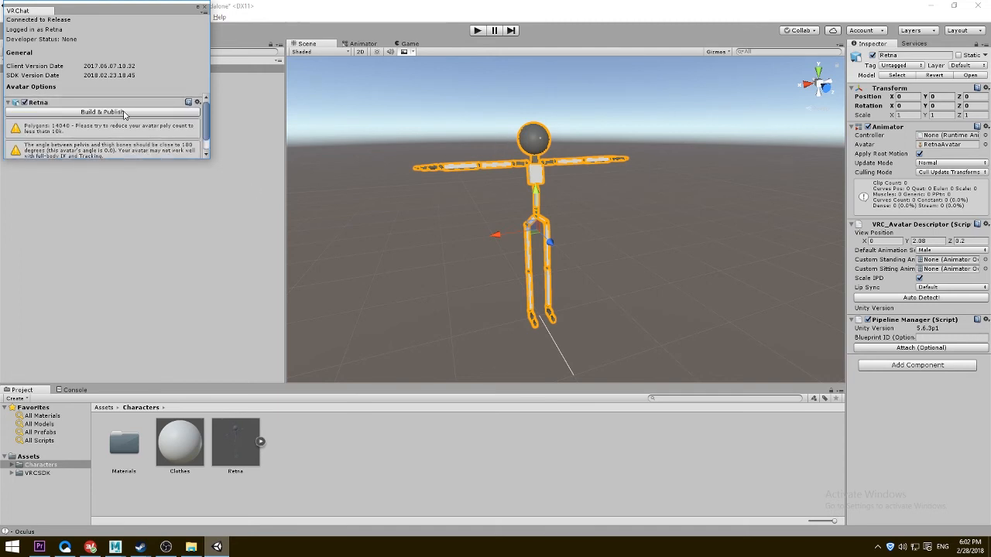
- Build and publish the Retna avatar, saving the scene as "Retna Tutorial" in the Assets folder
left_click(129, 114)
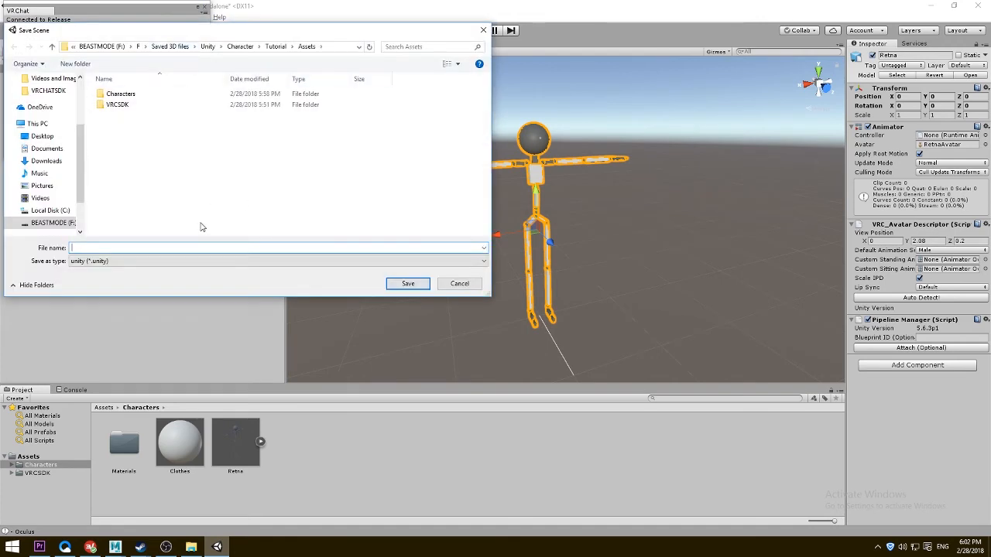
left_click_drag(181, 38, 198, 70)
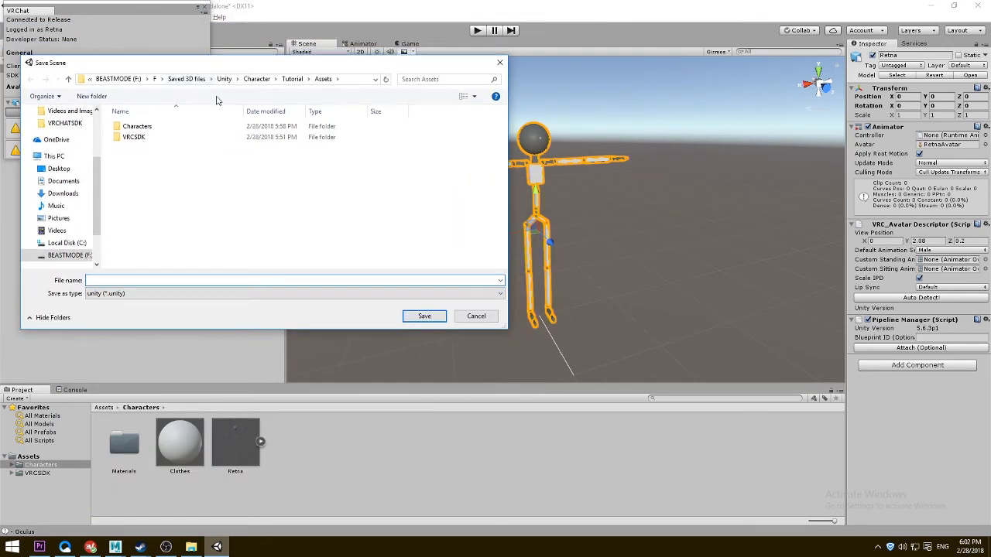
type("Retna Tutorial")
key("Return")
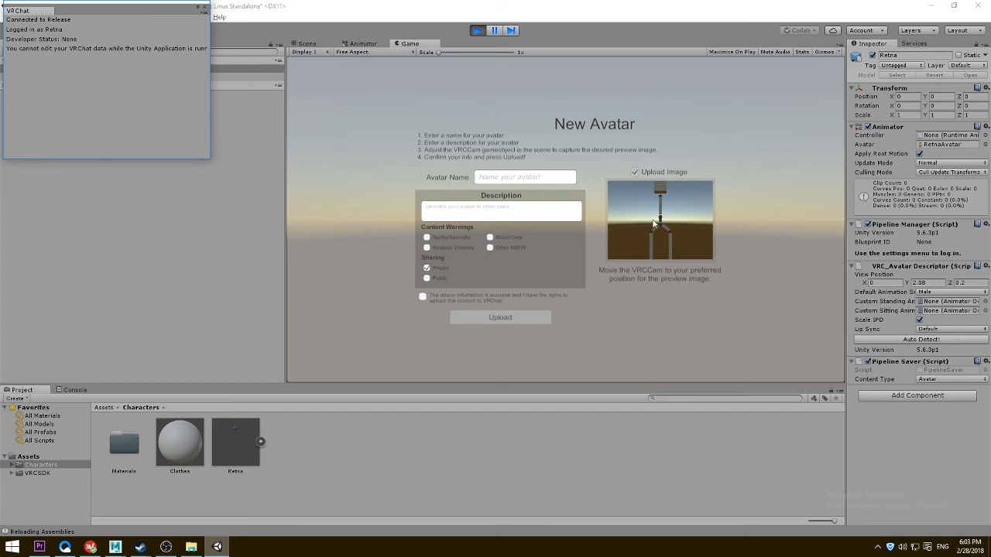
- Name the new avatar "Retna", describe it as "Thanks for watching", and confirm the content accuracy and upload rights
left_click(546, 180)
type("Retna")
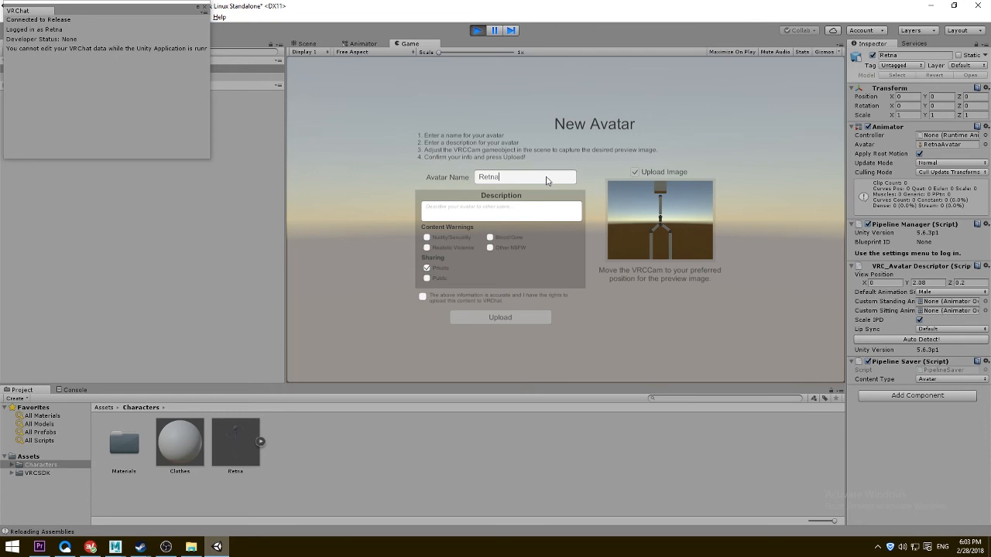
left_click(497, 218)
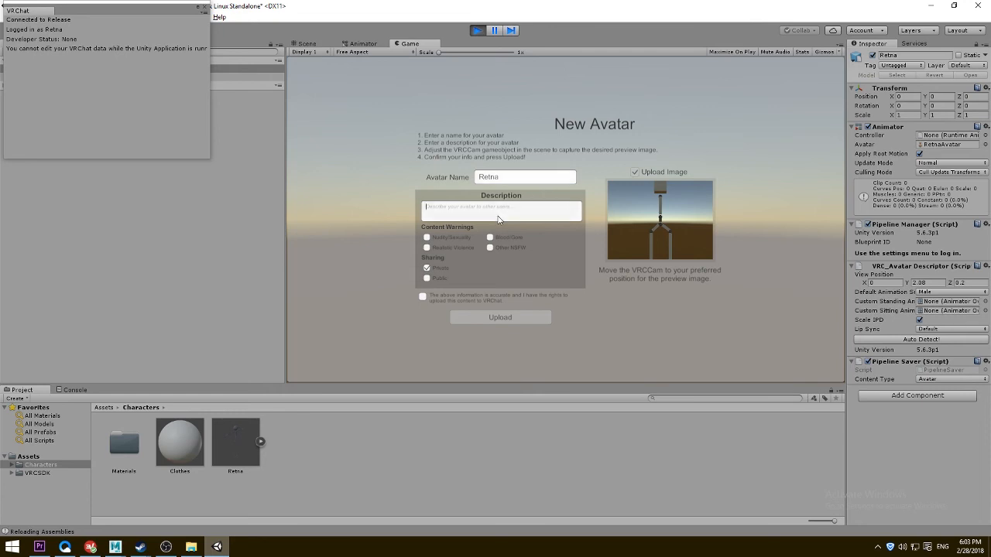
type("'")
left_click(422, 297)
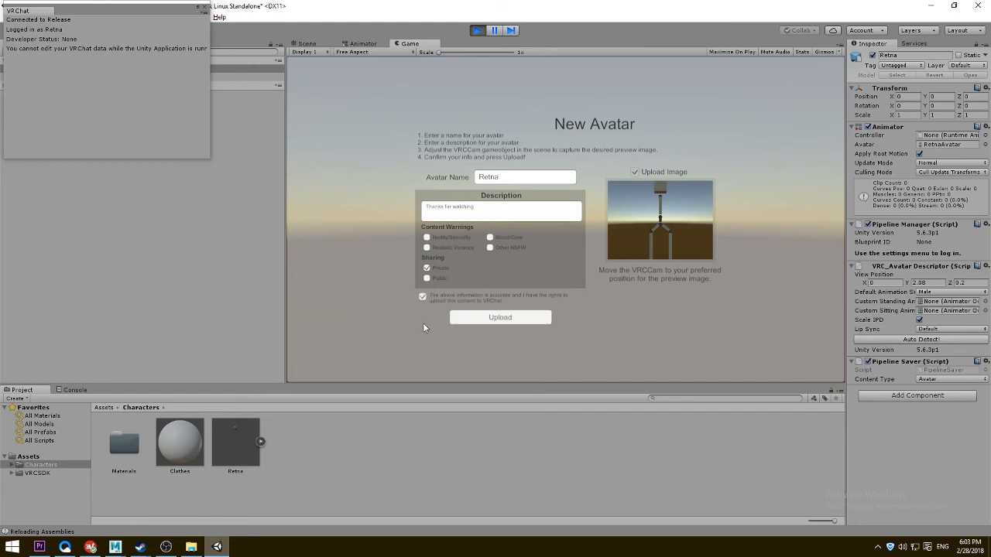
- Upload the Retna avatar to VRChat and dismiss the completion message
left_click(481, 323)
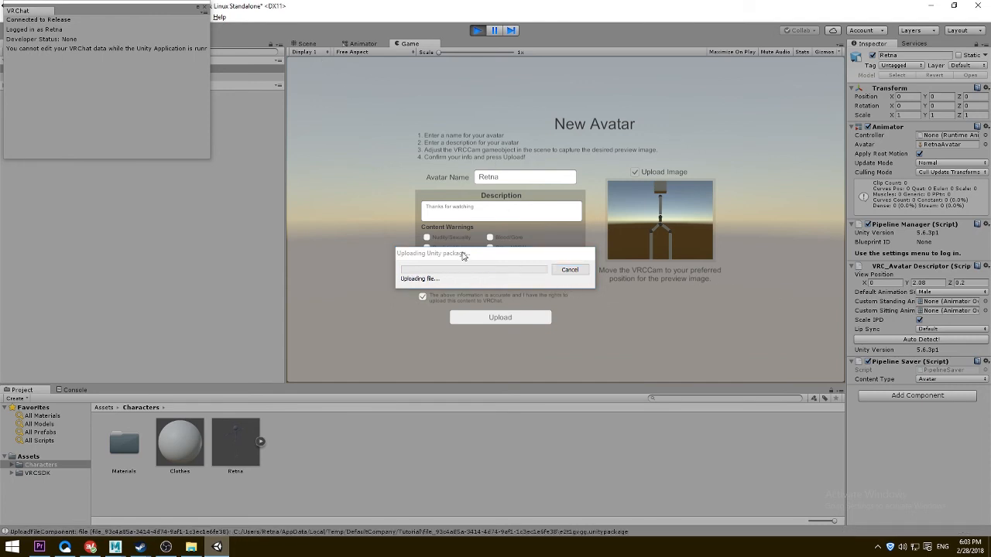
left_click_drag(463, 255, 418, 240)
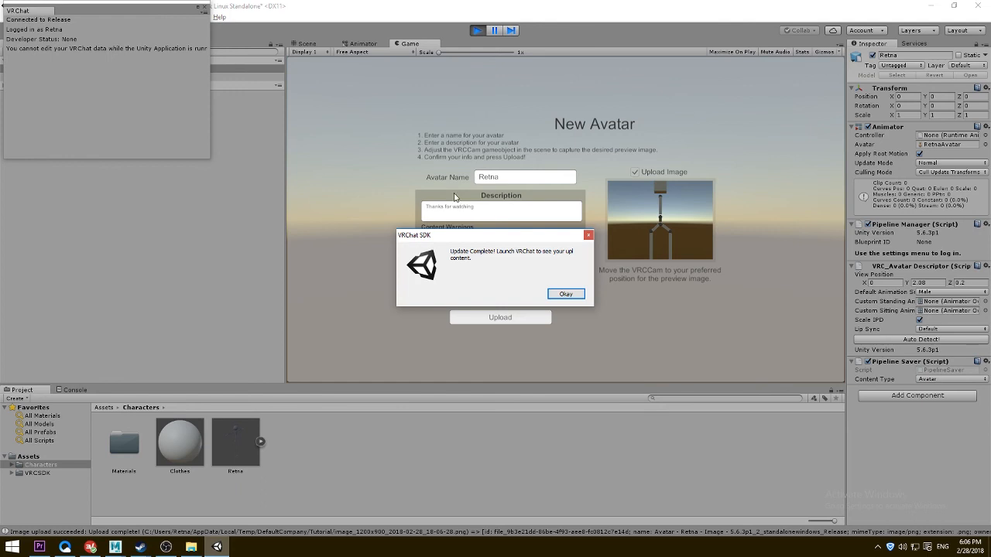
left_click_drag(494, 240, 491, 230)
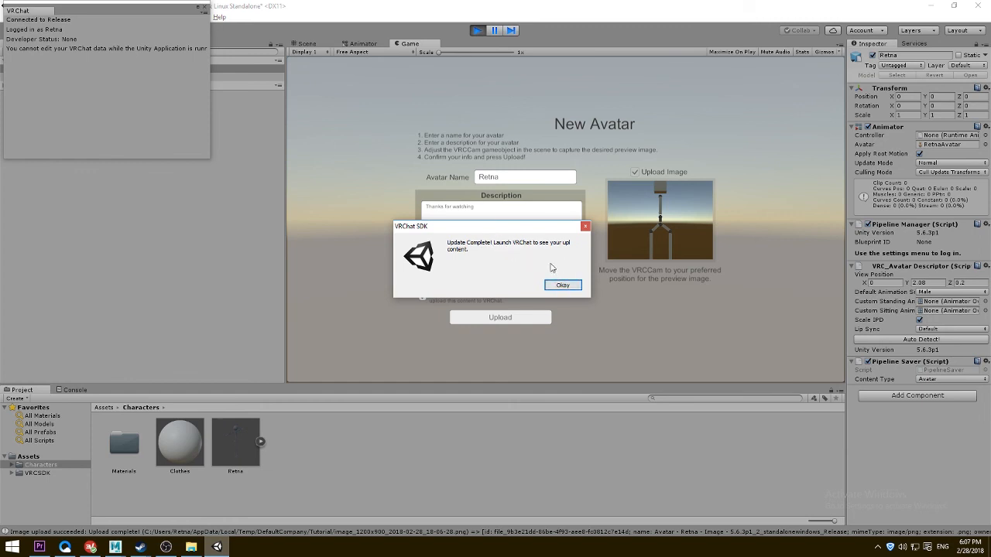
left_click(563, 285)
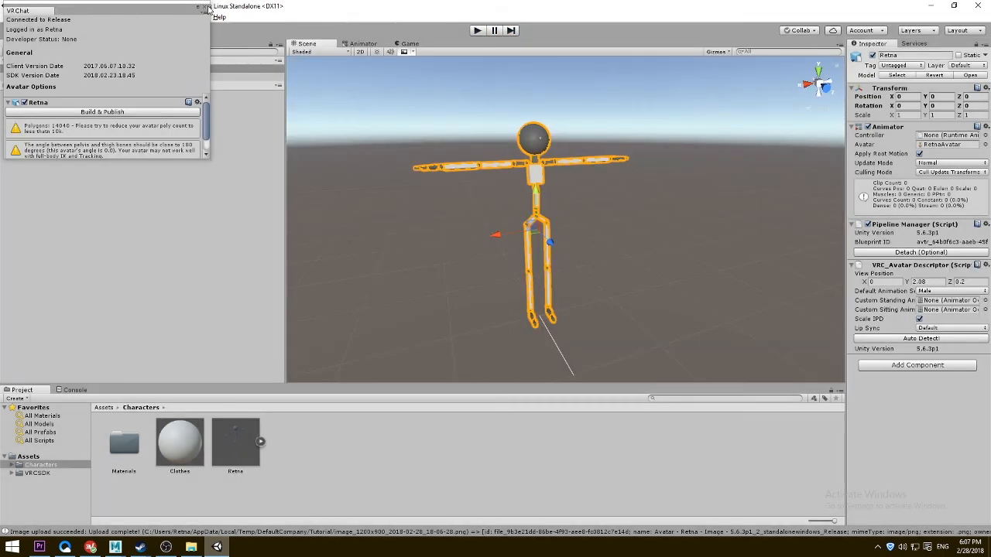
- Minimize Unity, launch VRChat from the Steam library in Desktop (Non-VR) mode, and minimize Steam
left_click(933, 7)
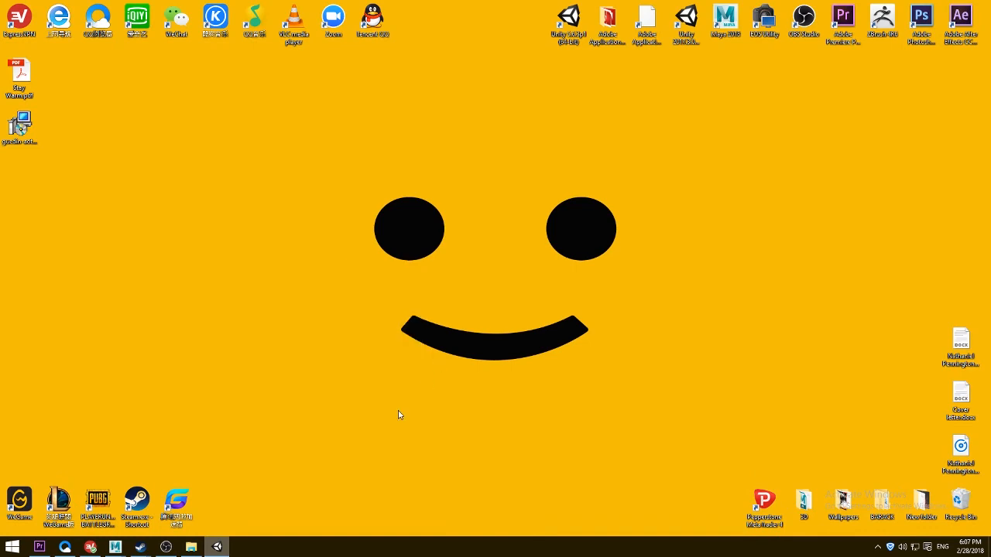
mouse_move(139, 546)
left_click(174, 499)
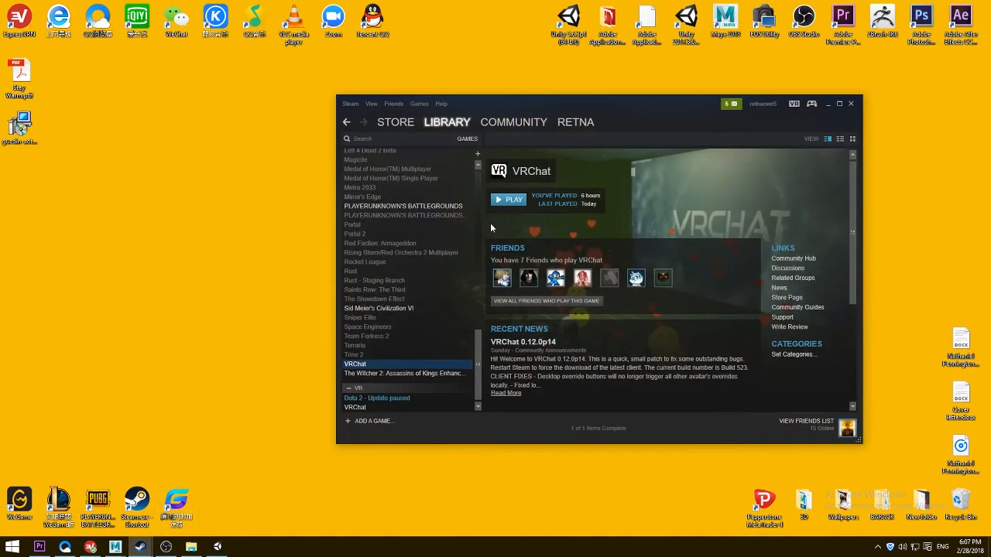
left_click(509, 199)
left_click(414, 276)
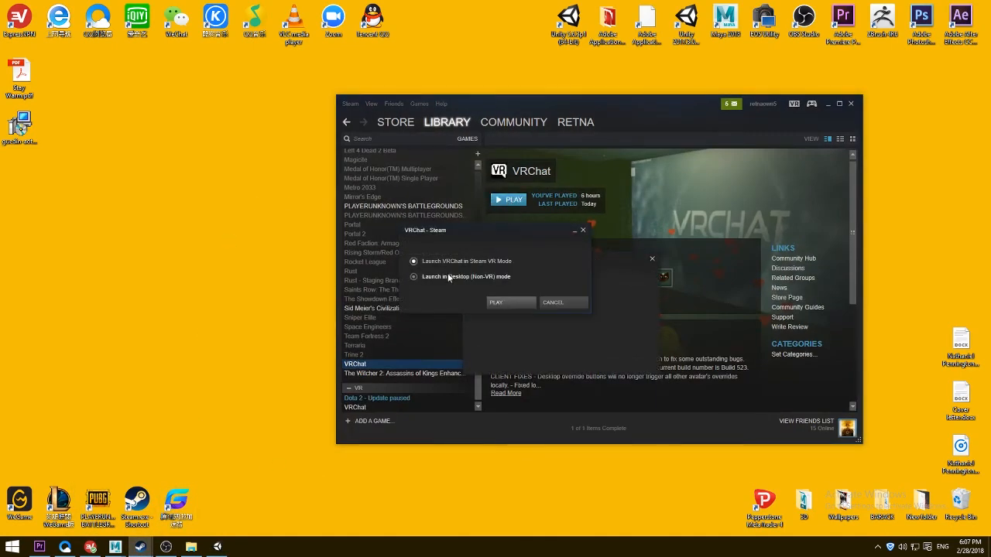
left_click(496, 304)
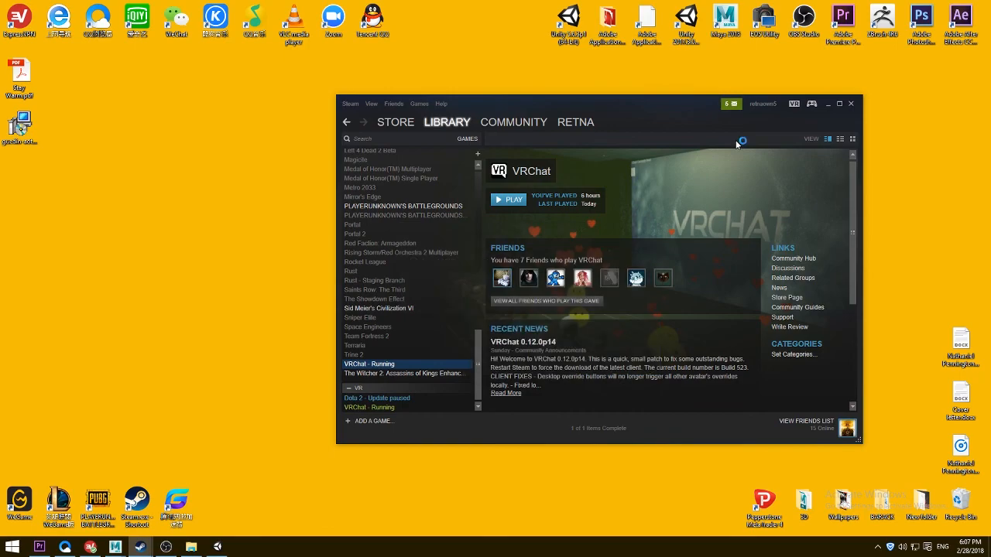
left_click(828, 104)
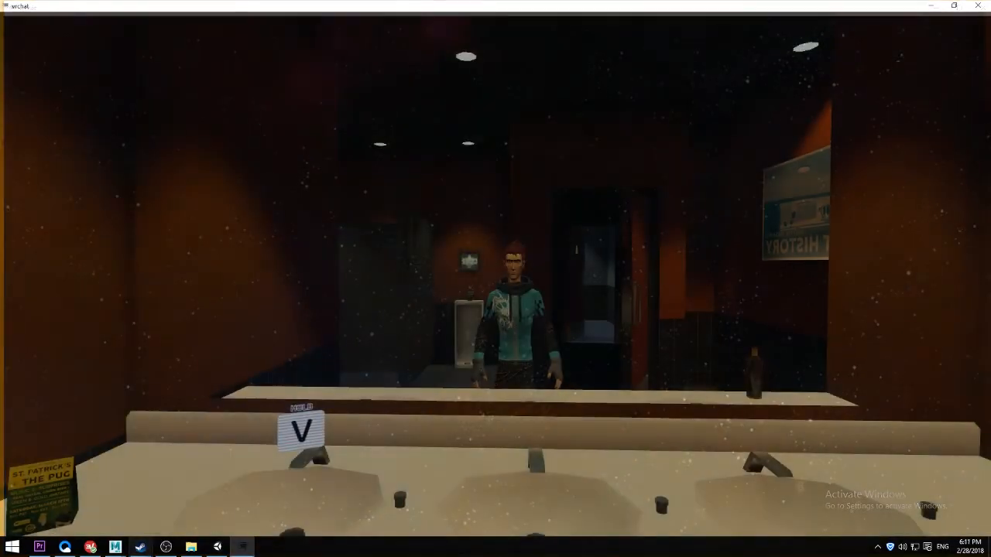
- Change the VRChat avatar to the first Retna avatar in the Personal section and return to the world
key("w")
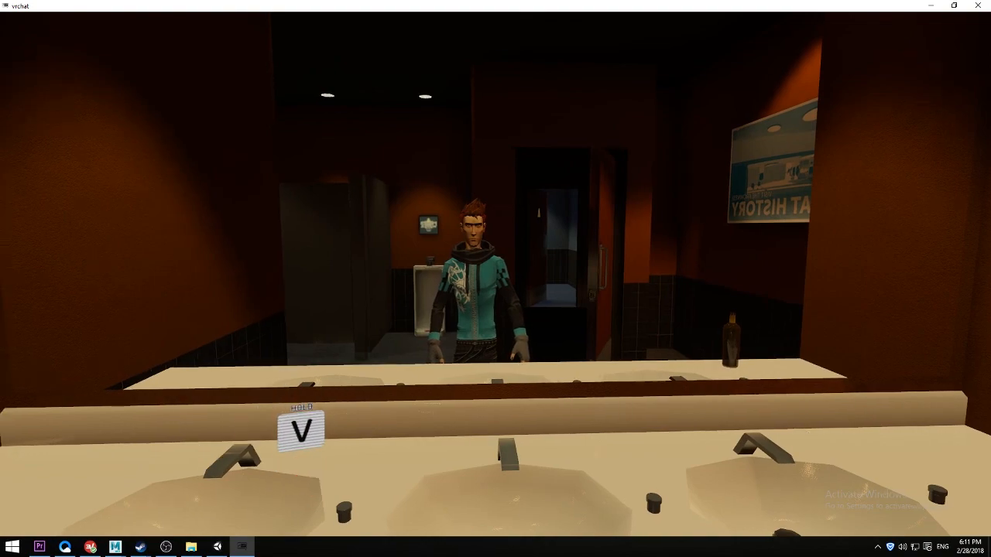
key("Escape")
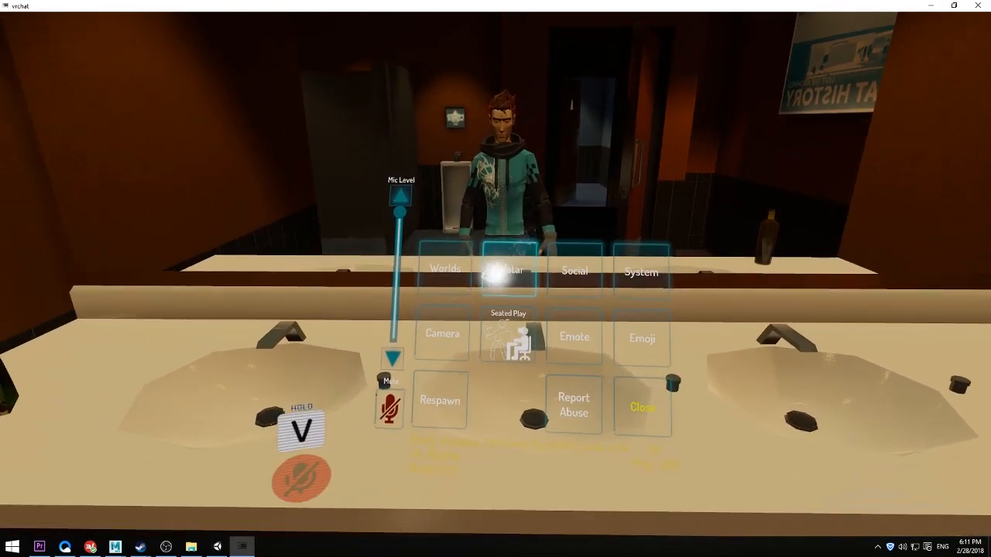
left_click(495, 275)
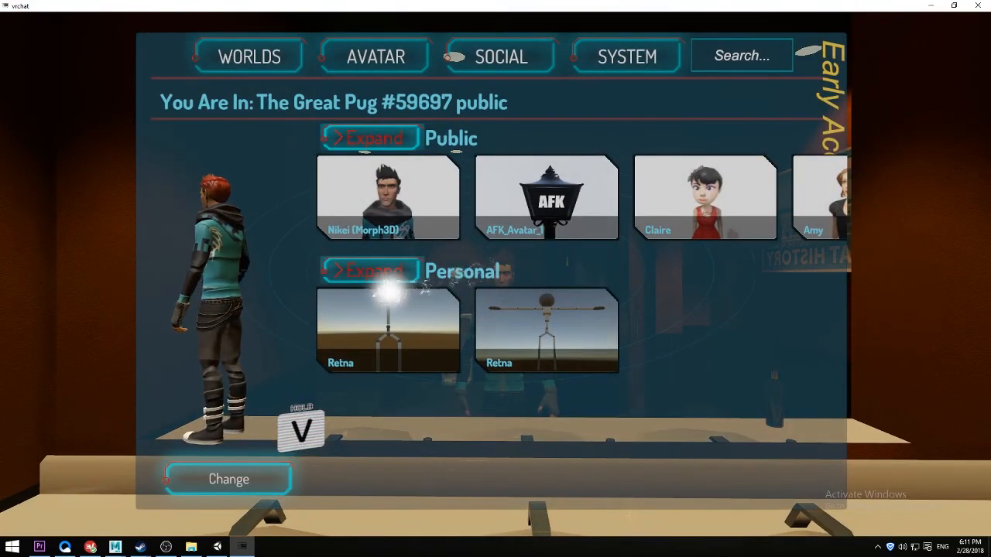
left_click(417, 317)
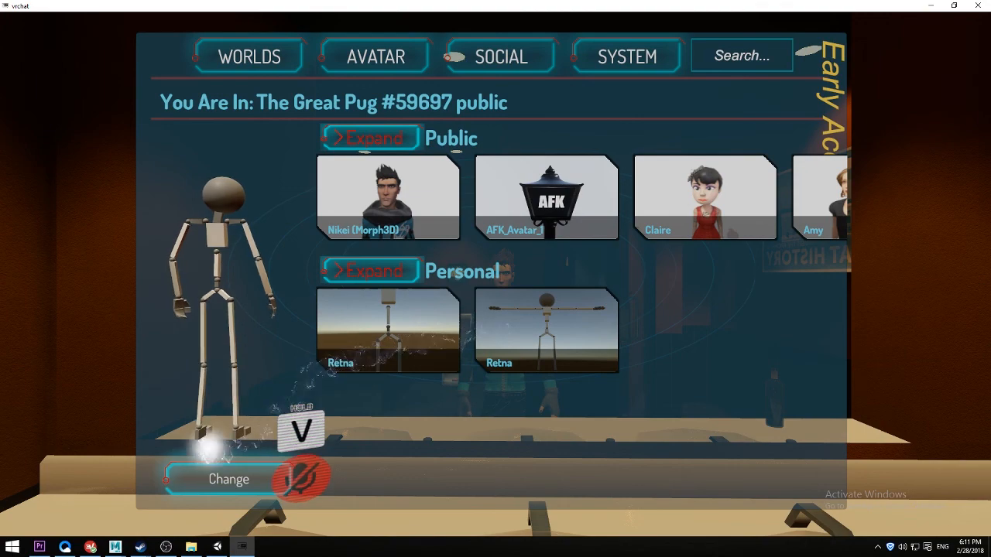
left_click(212, 461)
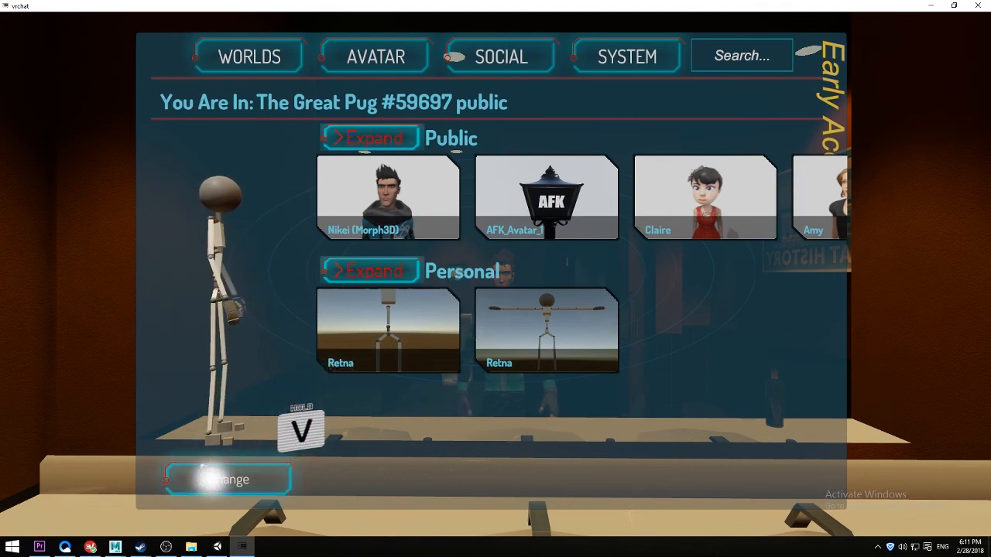
key("Escape")
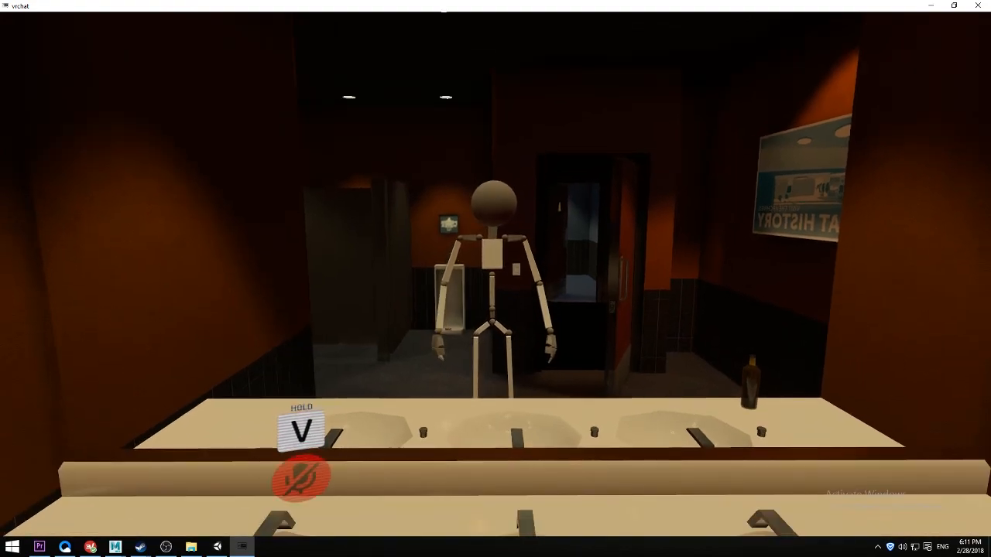
- Walk the avatar back, forth and sideways in front of the mirror to examine its movement
key("s")
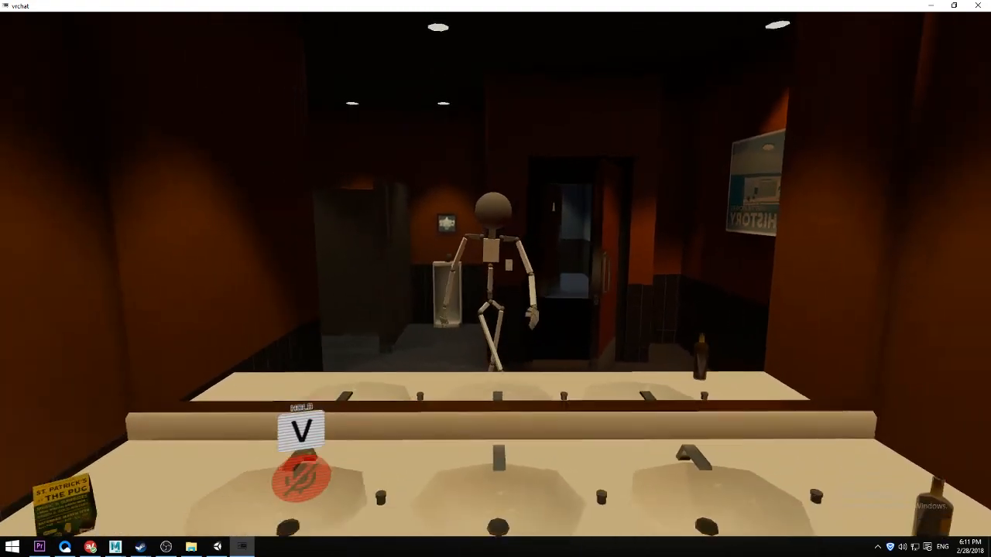
key("w")
key("a")
key("s")
key("d")
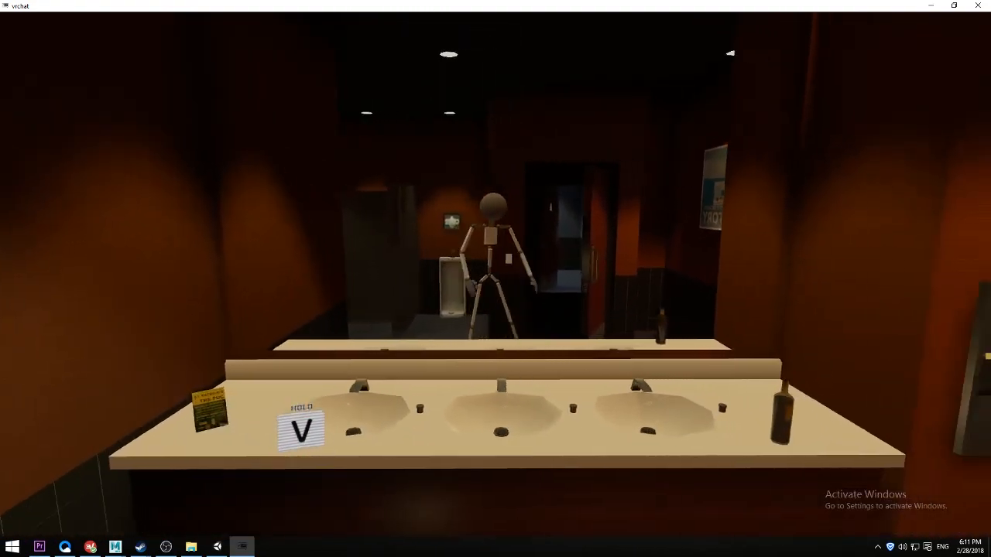
key("w")
- Play the Wave emote on the Retna avatar in front of the mirror, then close the emote menu
key("Escape")
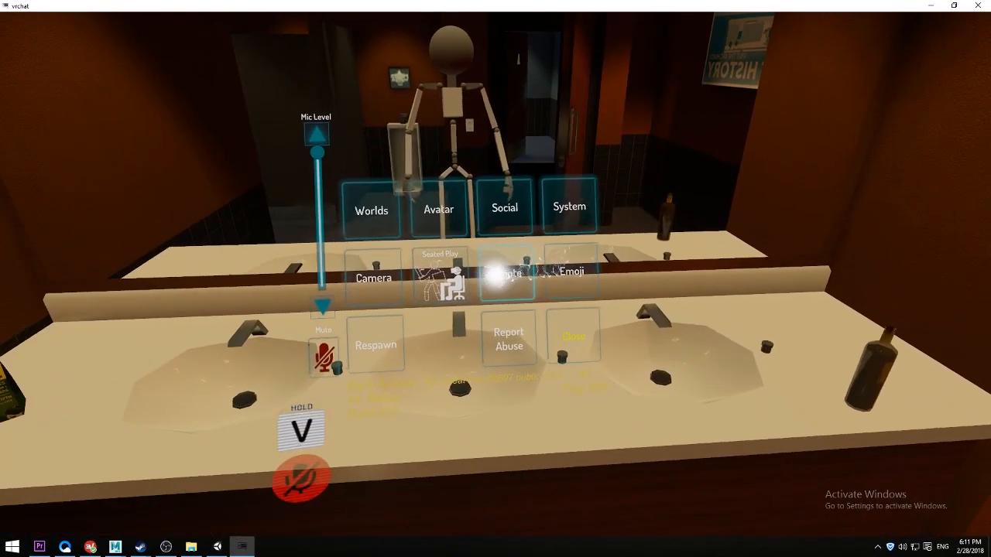
left_click(500, 272)
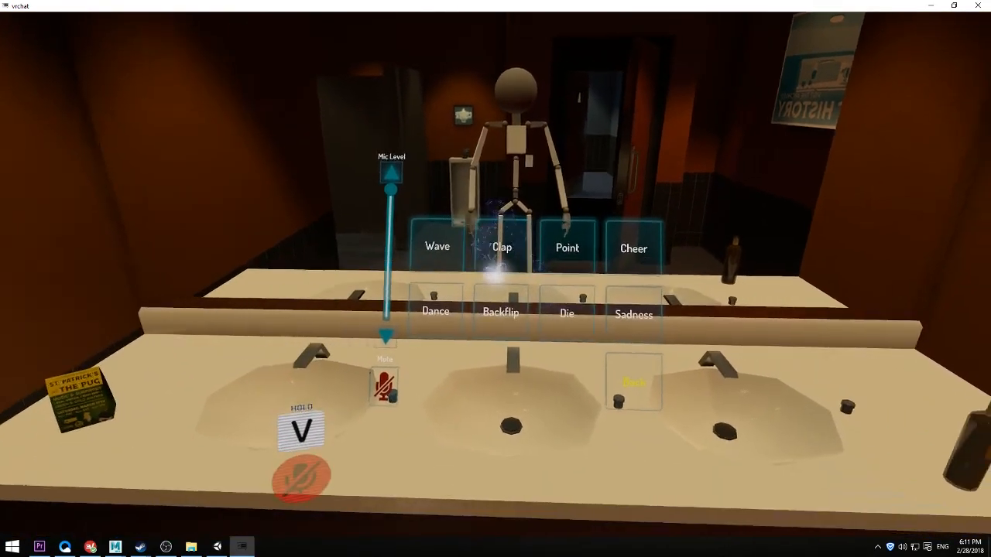
left_click(496, 277)
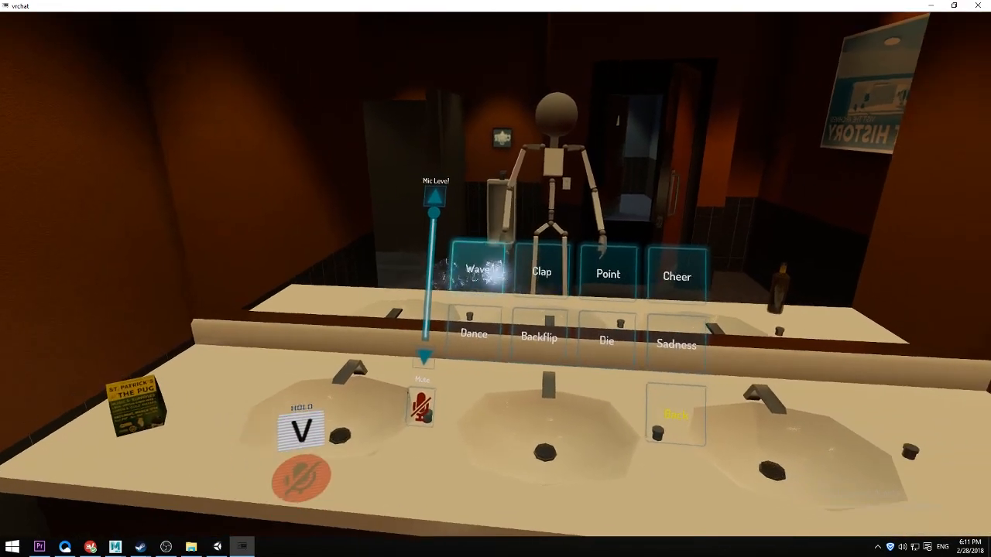
left_click(480, 271)
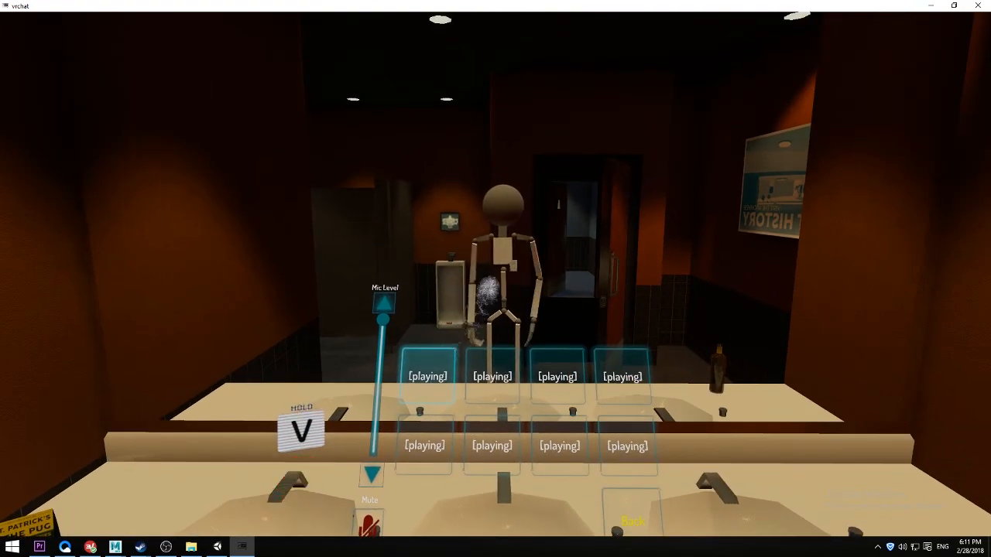
key("Escape")
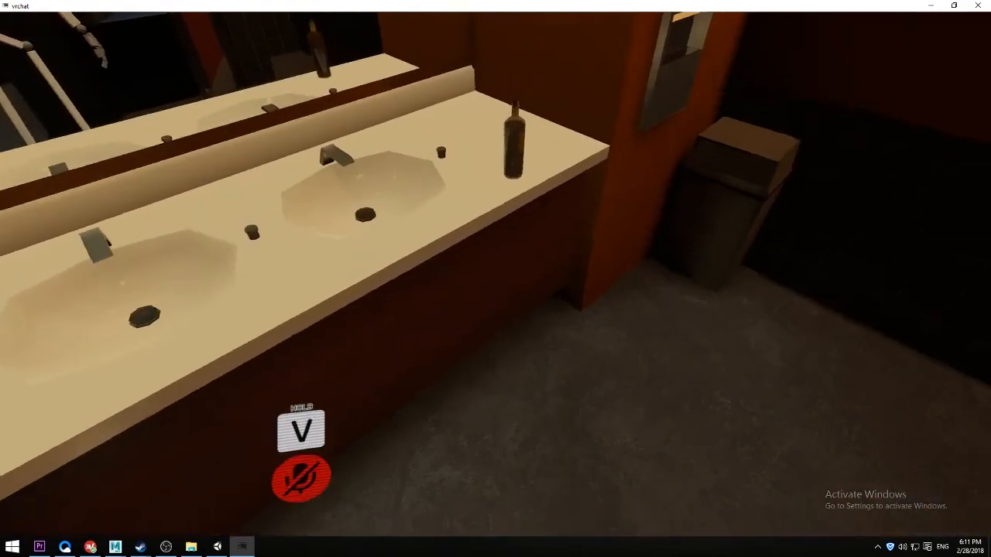
- Grab the bottle from the bathroom counter and move the avatar in front of the mirror while holding it
key("w")
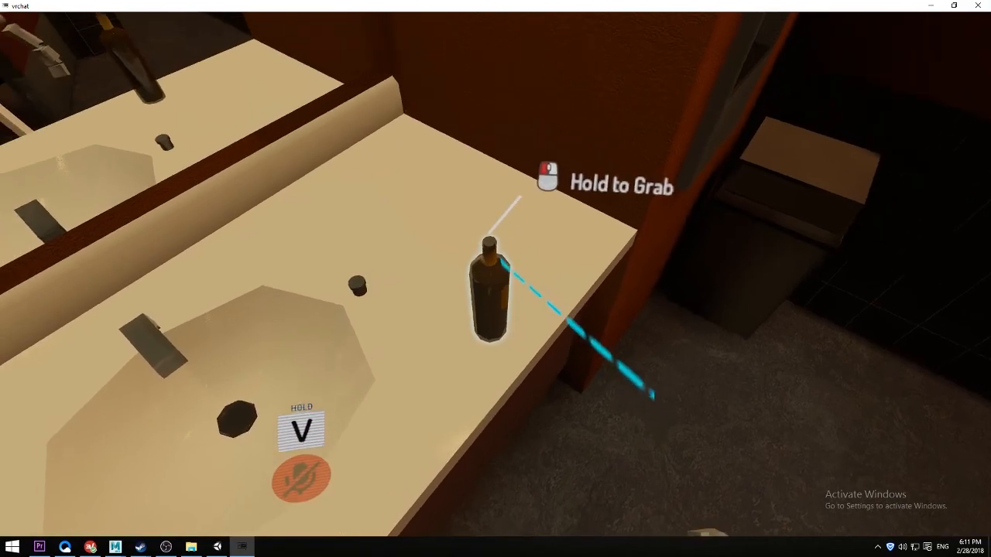
left_click(496, 276)
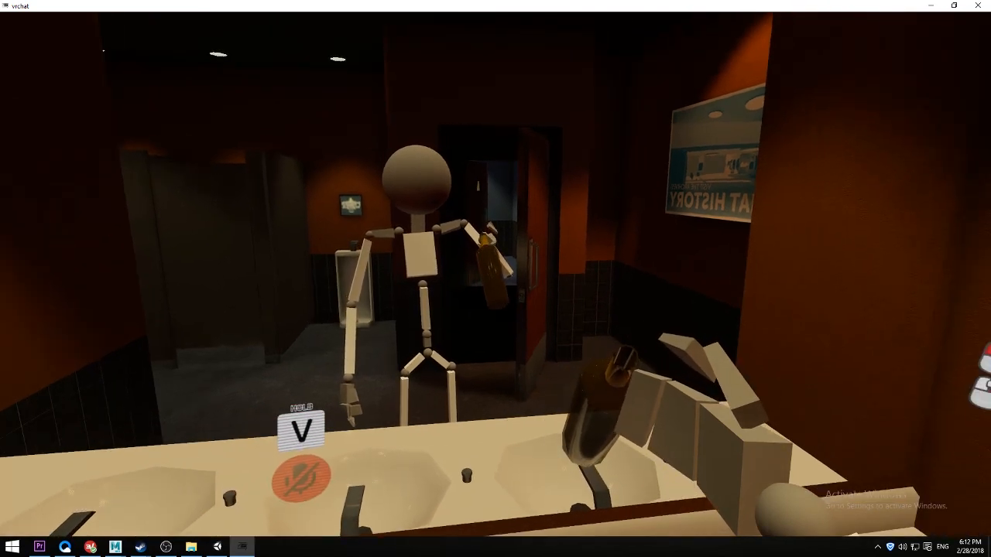
key("a")
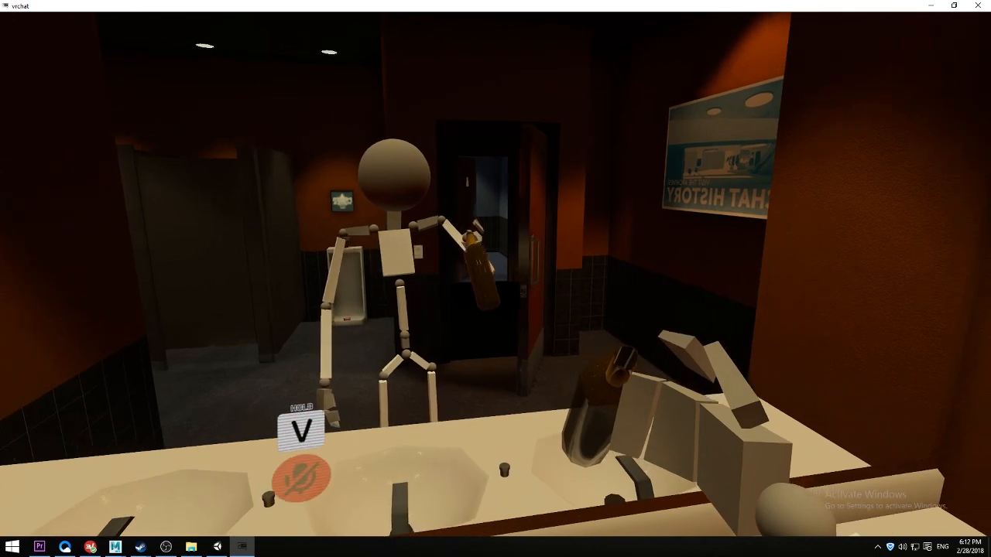
key("s")
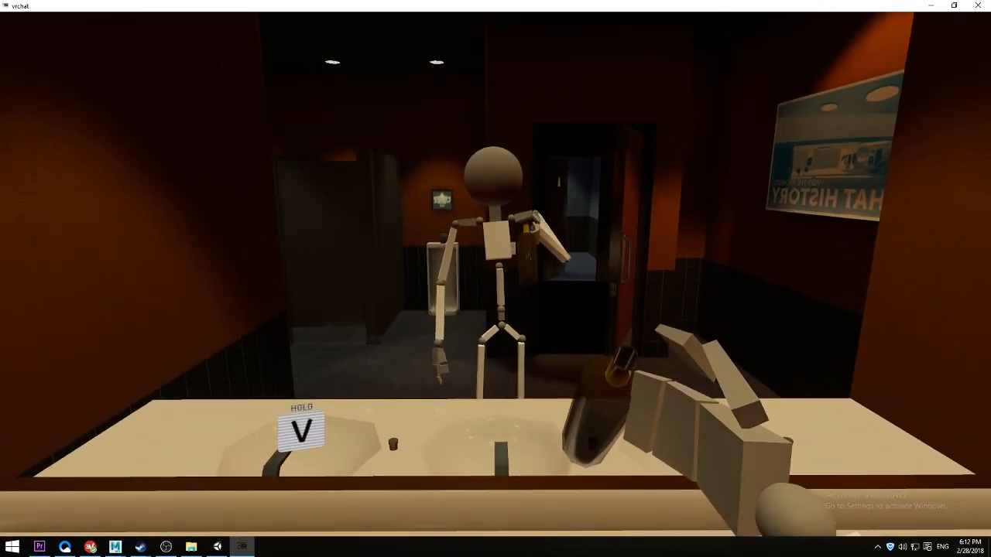
key("w")
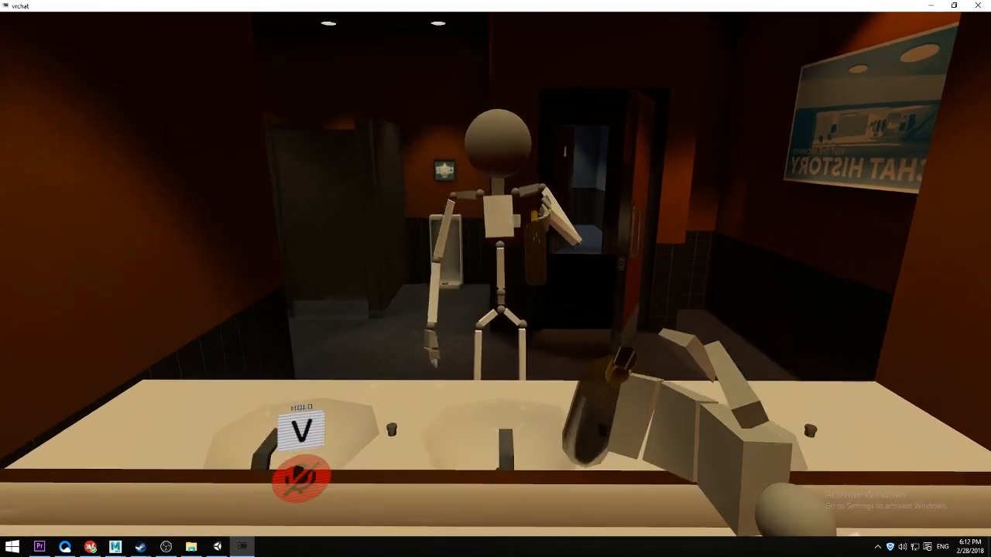